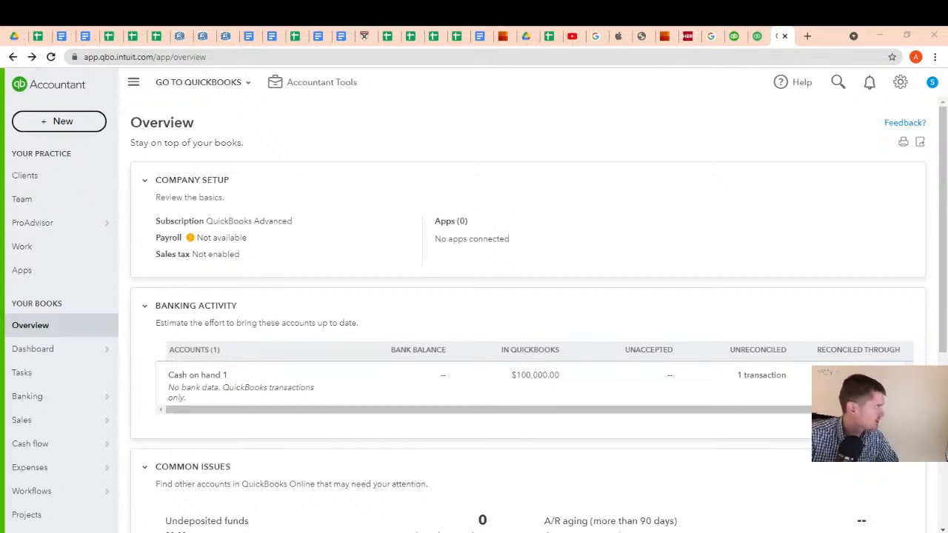
# Open QuickBooks Online Accountant in a new tab from the QuickBooks accountants site's sign-in options and show the books Overview
pyautogui.click(732, 35)
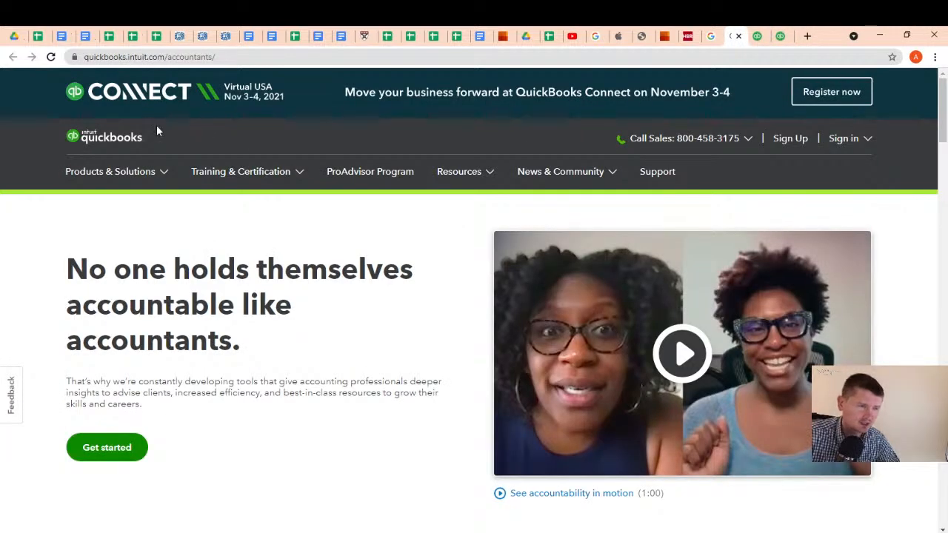
pyautogui.click(866, 138)
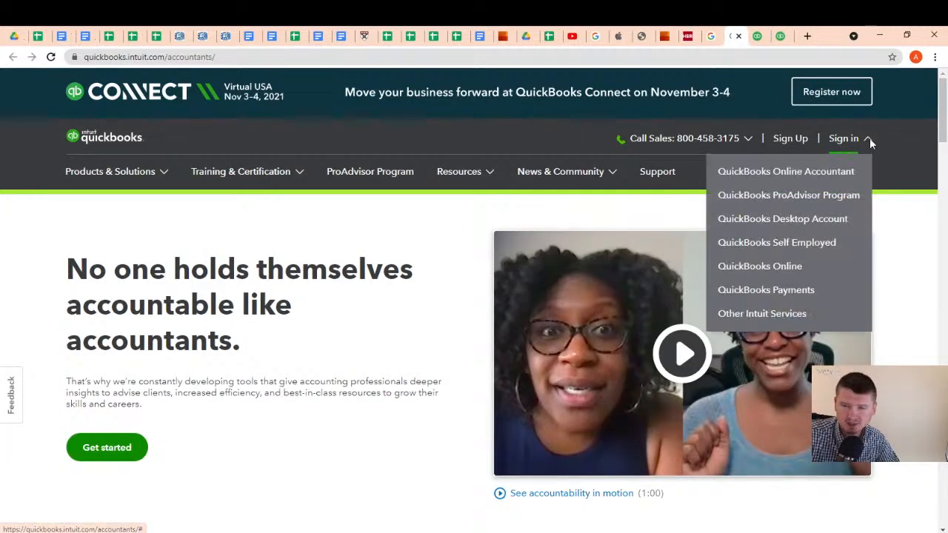
pyautogui.rightClick(776, 177)
pyautogui.click(788, 185)
pyautogui.click(739, 37)
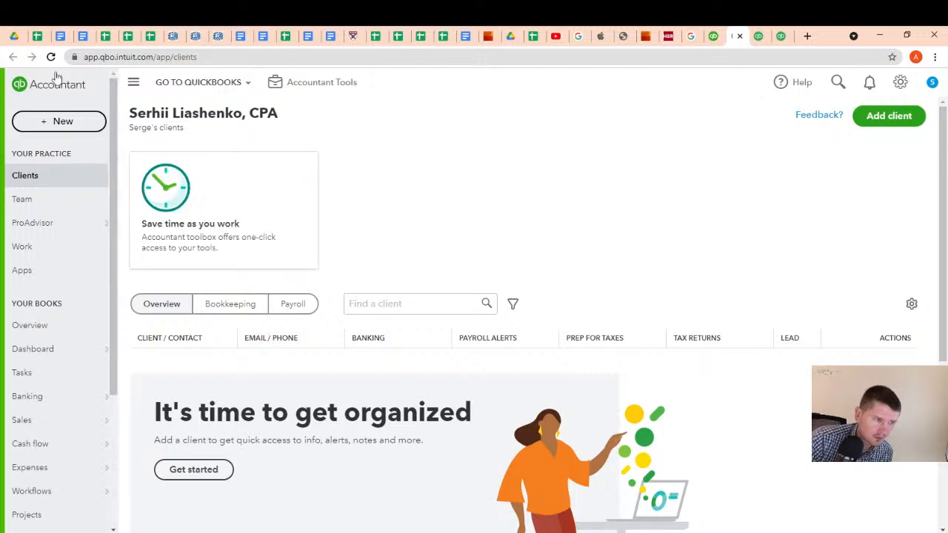
pyautogui.click(46, 331)
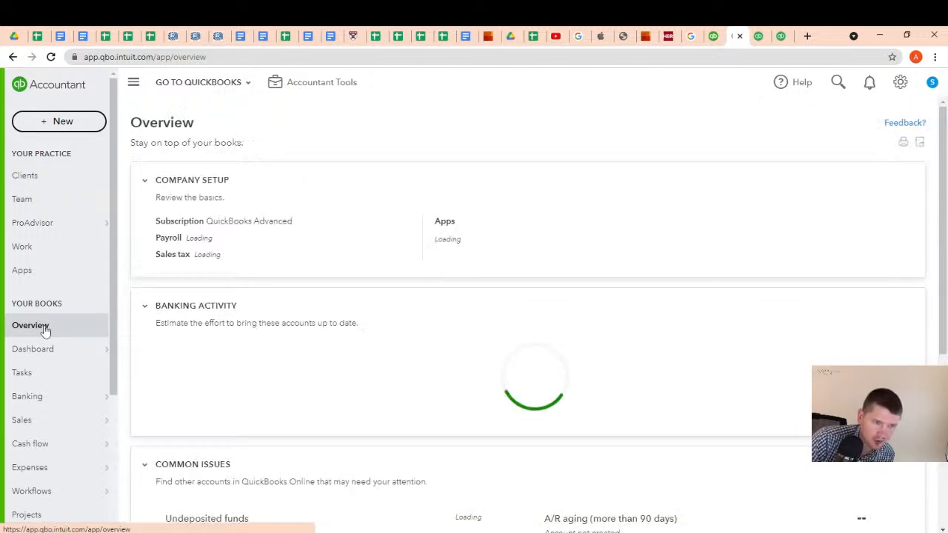
# Switch to the Google Sheets Transaction list and examine the Cash and Equity entries for the $100k own funds investment
pyautogui.click(38, 36)
pyautogui.scroll(15, 256, 319)
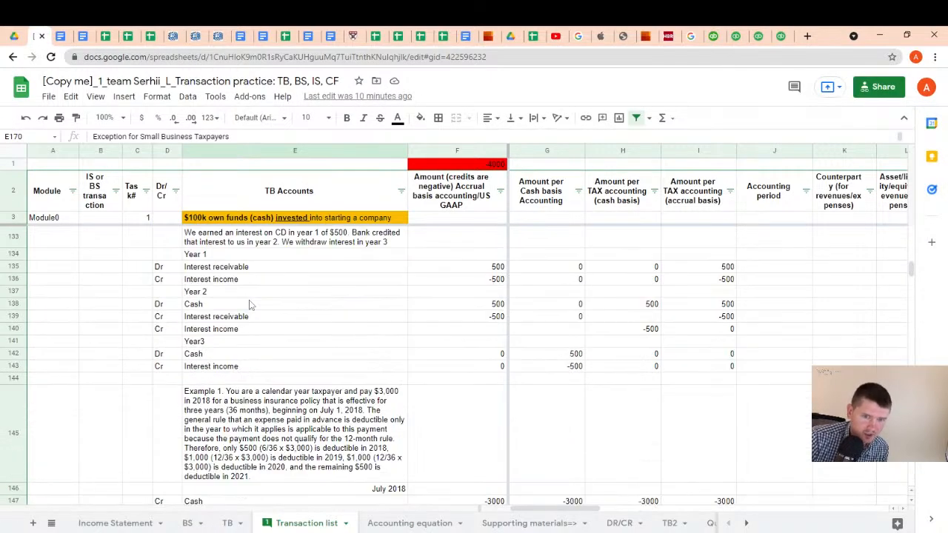
pyautogui.scroll(20, 252, 306)
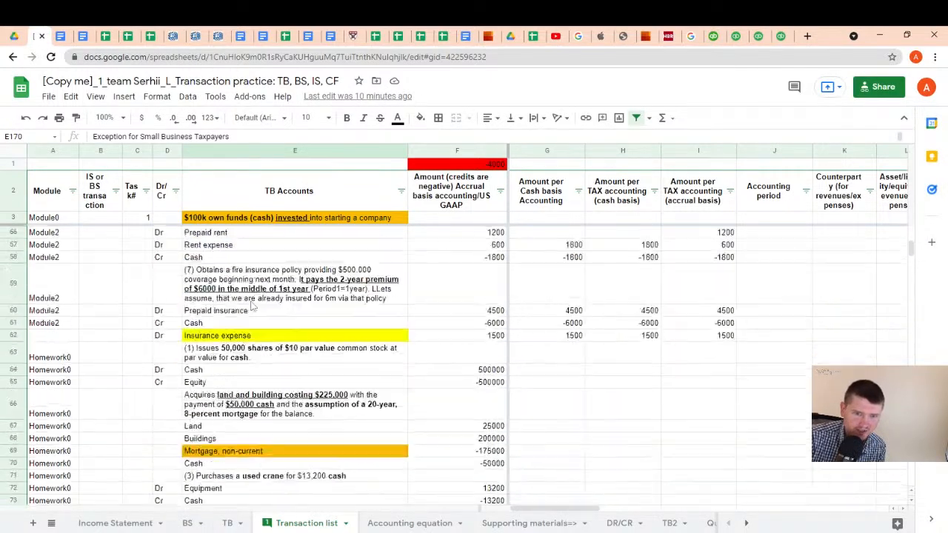
pyautogui.scroll(12, 254, 302)
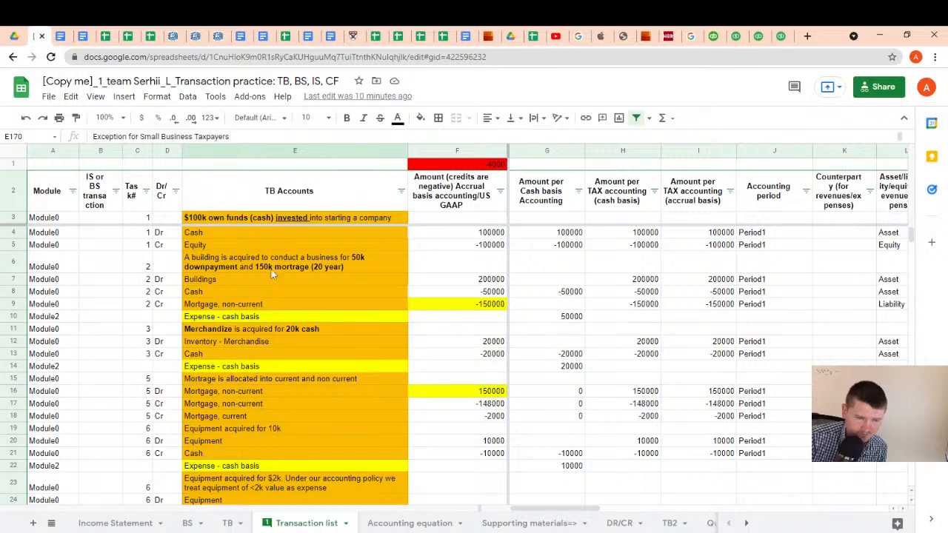
pyautogui.click(251, 235)
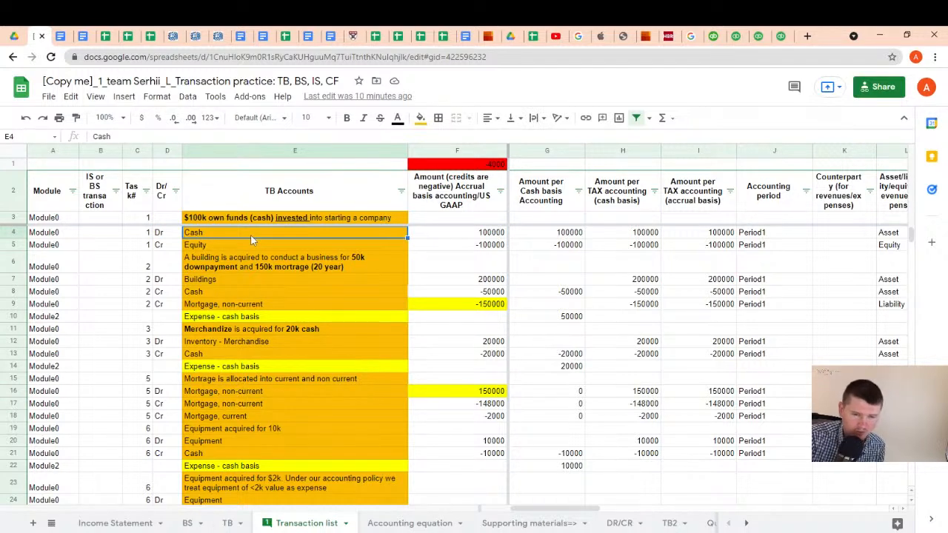
pyautogui.press('Right')
pyautogui.press('Left')
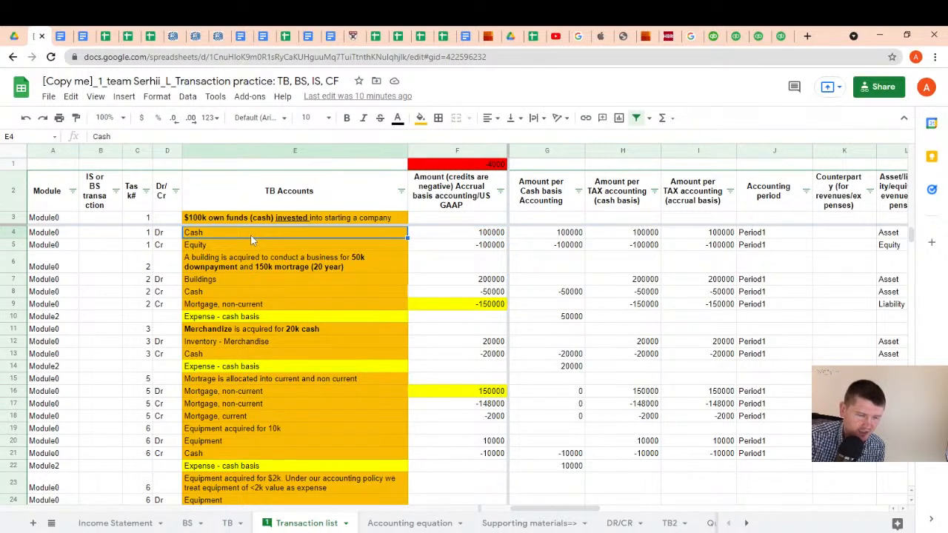
pyautogui.press('Up')
pyautogui.press('Down')
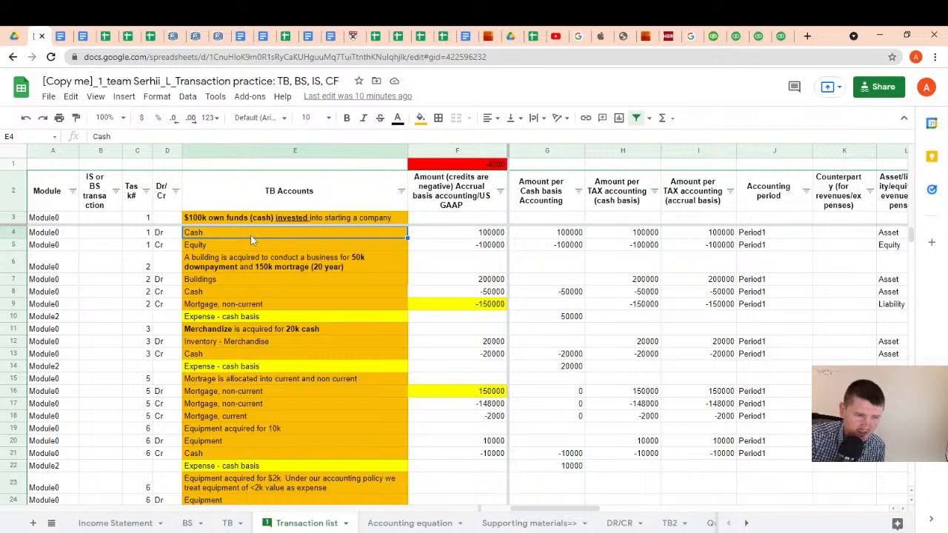
pyautogui.press('Up')
pyautogui.press('Down')
pyautogui.press('Down')
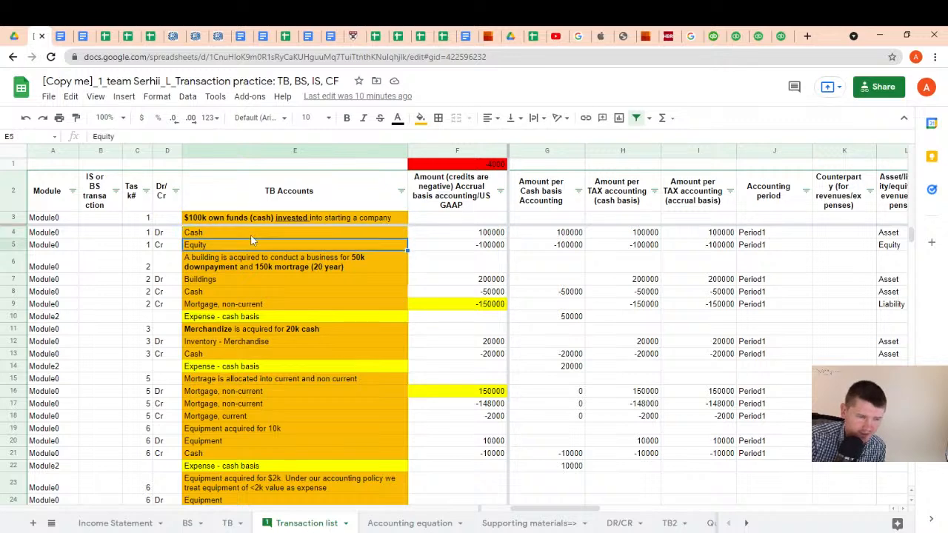
pyautogui.press('Up')
pyautogui.press('Up')
pyautogui.press('Down')
pyautogui.press('Down')
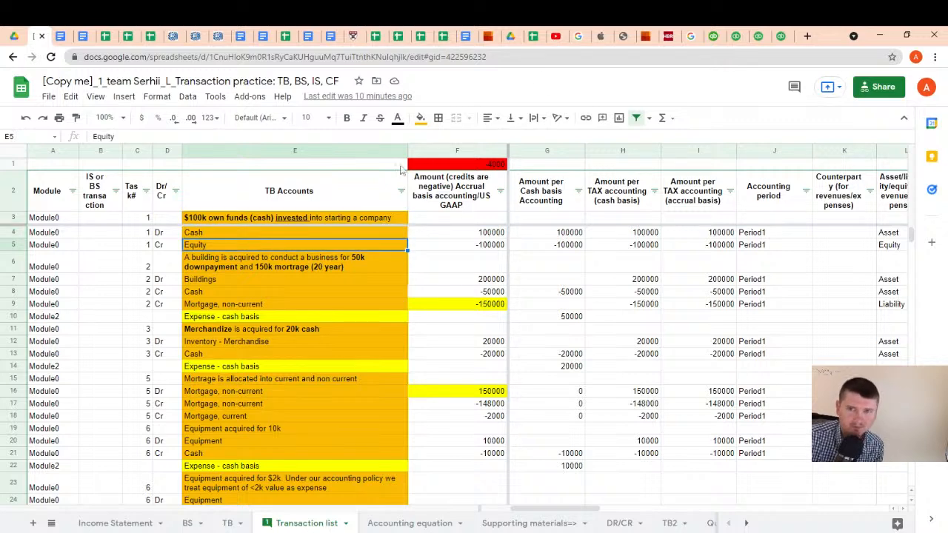
# Switch back to QuickBooks and start a new bank deposit dated 09/30/2021
pyautogui.click(778, 37)
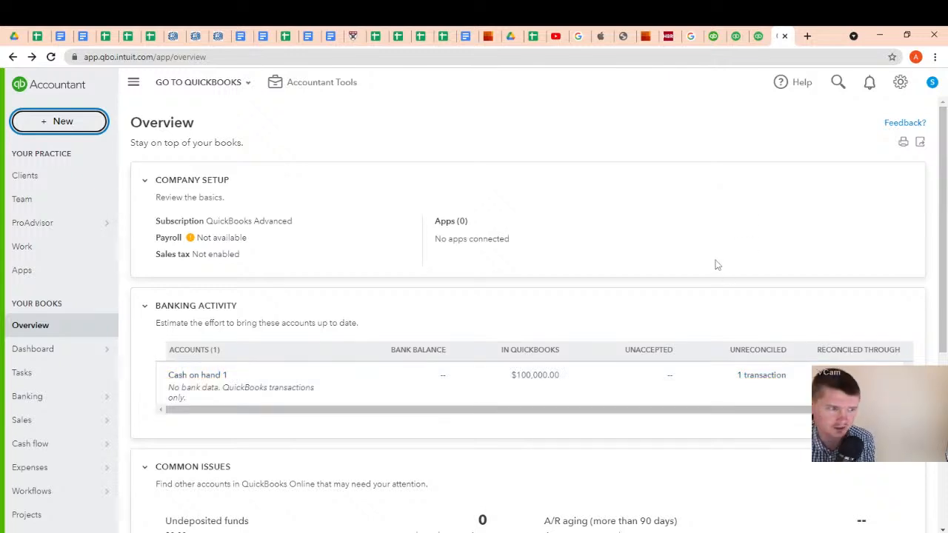
pyautogui.click(69, 130)
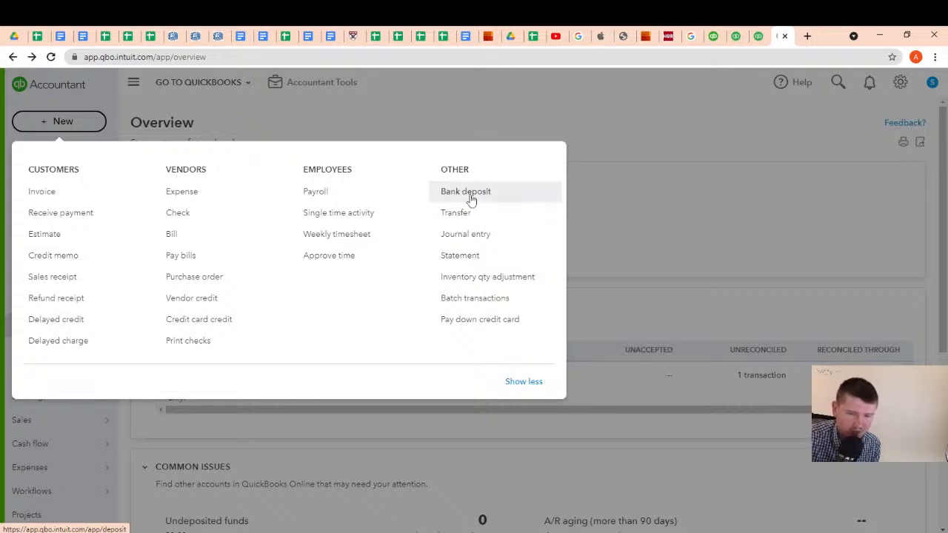
pyautogui.click(471, 199)
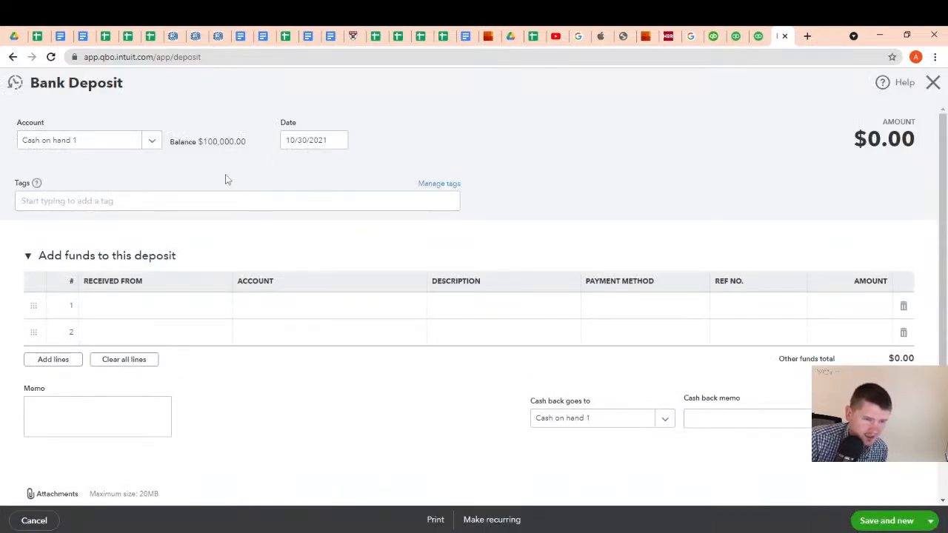
pyautogui.click(299, 143)
pyautogui.click(337, 141)
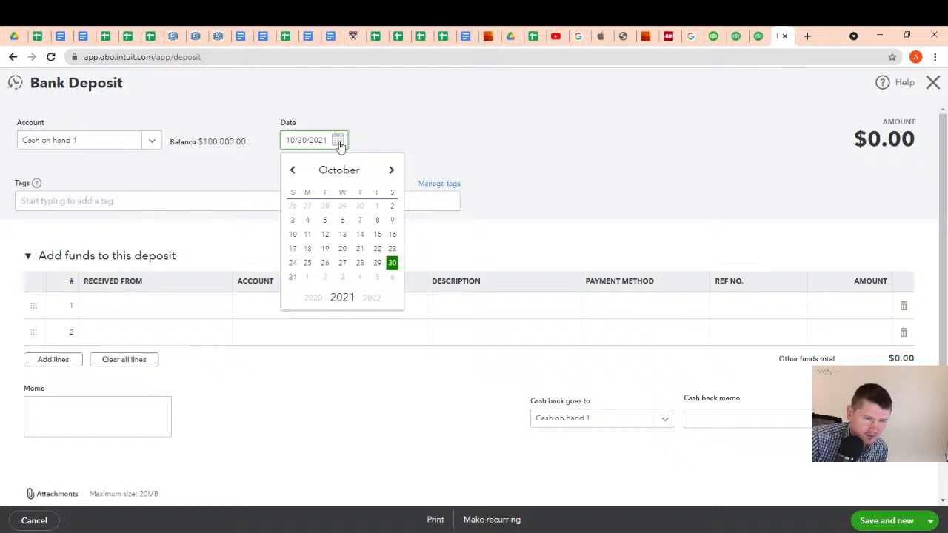
pyautogui.click(360, 211)
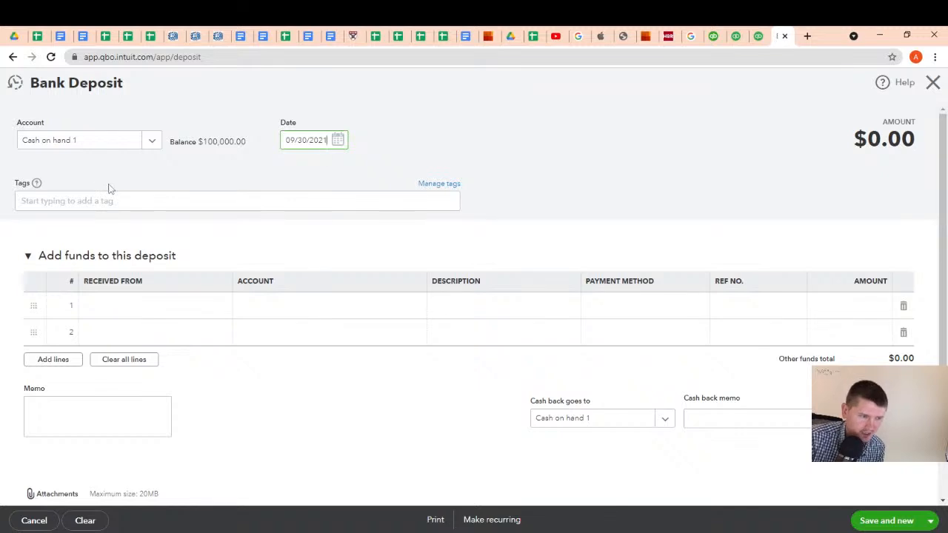
pyautogui.click(126, 308)
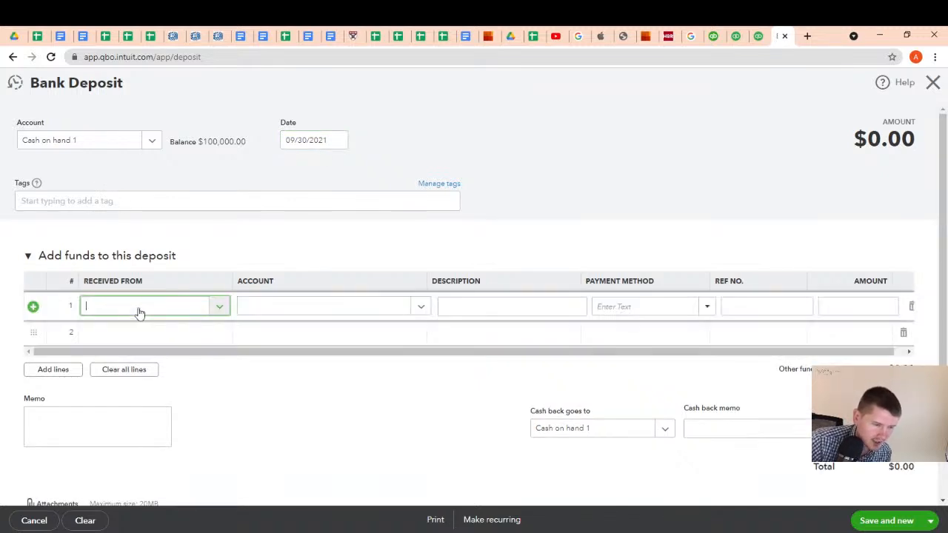
pyautogui.write('Se')
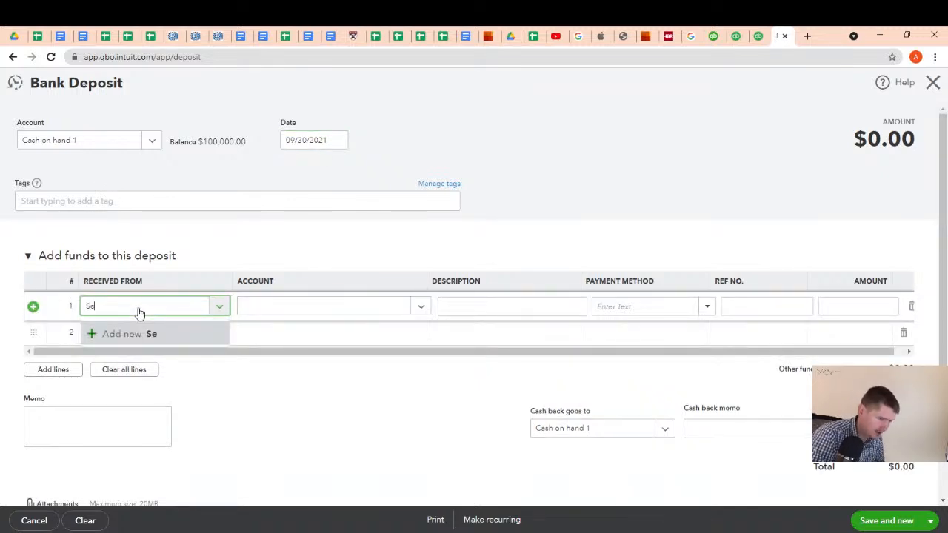
pyautogui.write('rhii')
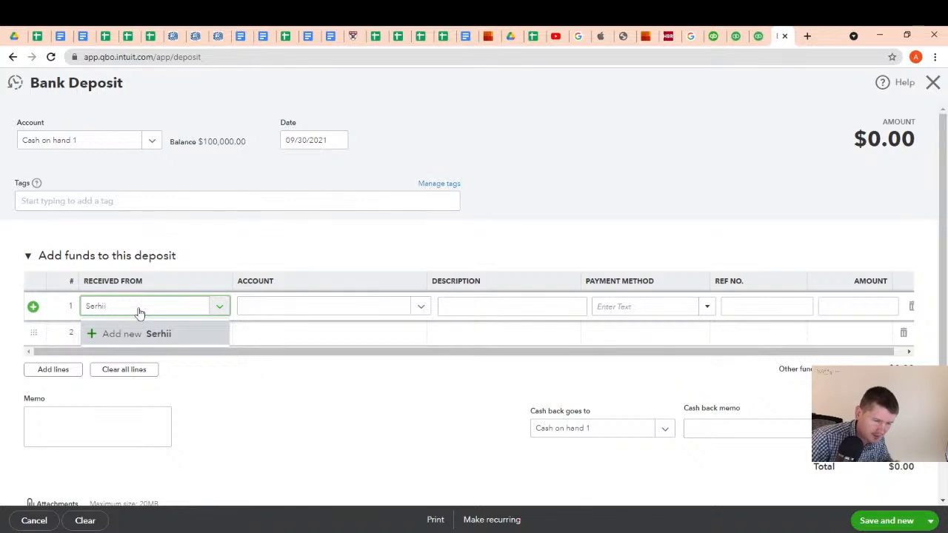
pyautogui.click(124, 333)
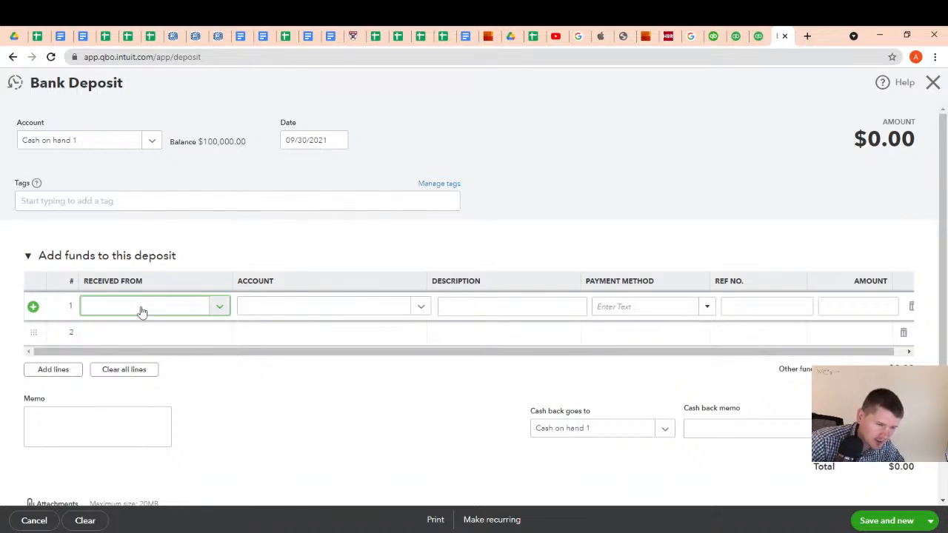
pyautogui.click(218, 309)
pyautogui.click(142, 337)
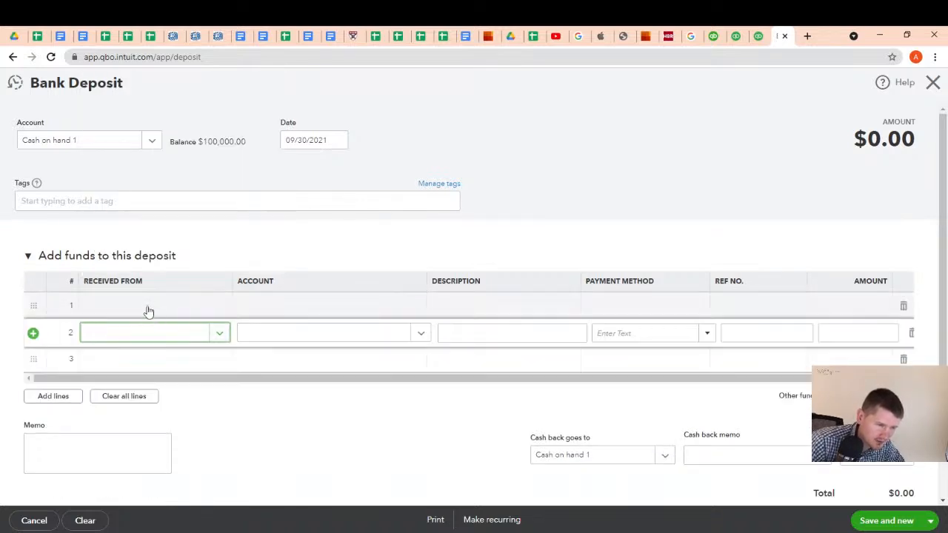
# Add the investor's first name as a new Vendor in Received From on the deposit's first line and save it
pyautogui.click(148, 310)
pyautogui.click(216, 310)
pyautogui.click(153, 336)
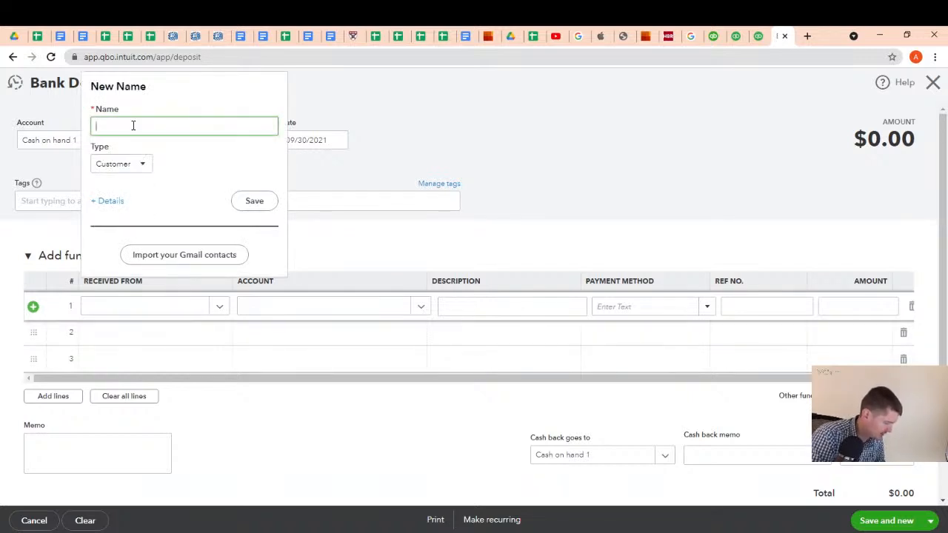
pyautogui.write('Serhi')
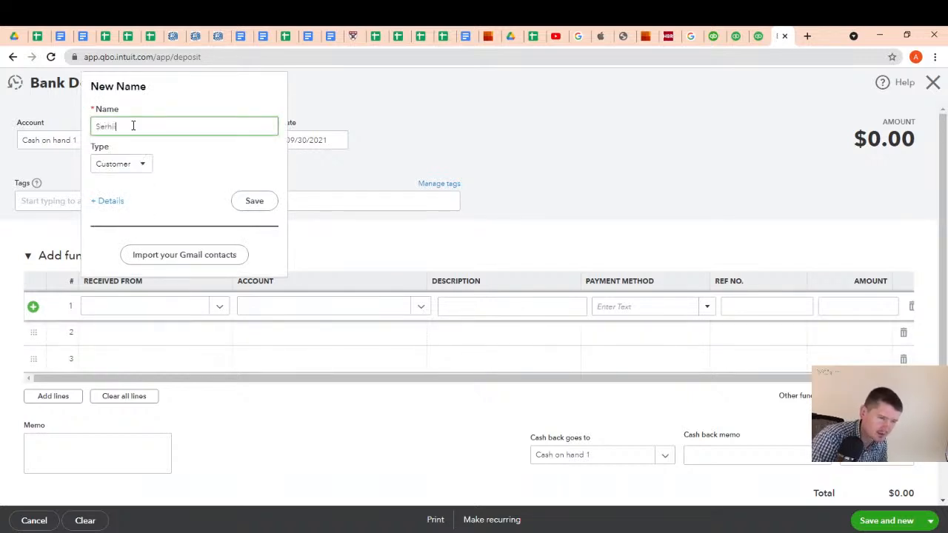
pyautogui.write('i')
pyautogui.click(143, 165)
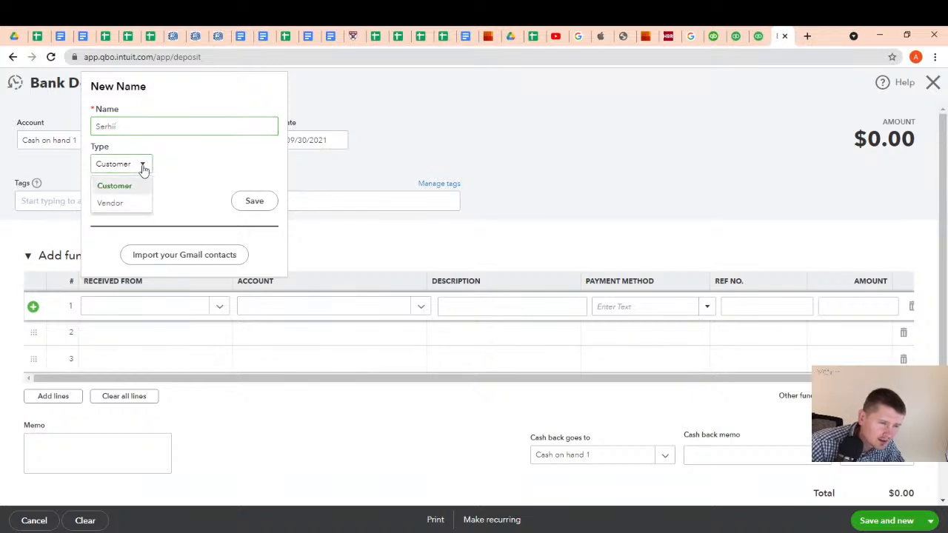
pyautogui.click(126, 207)
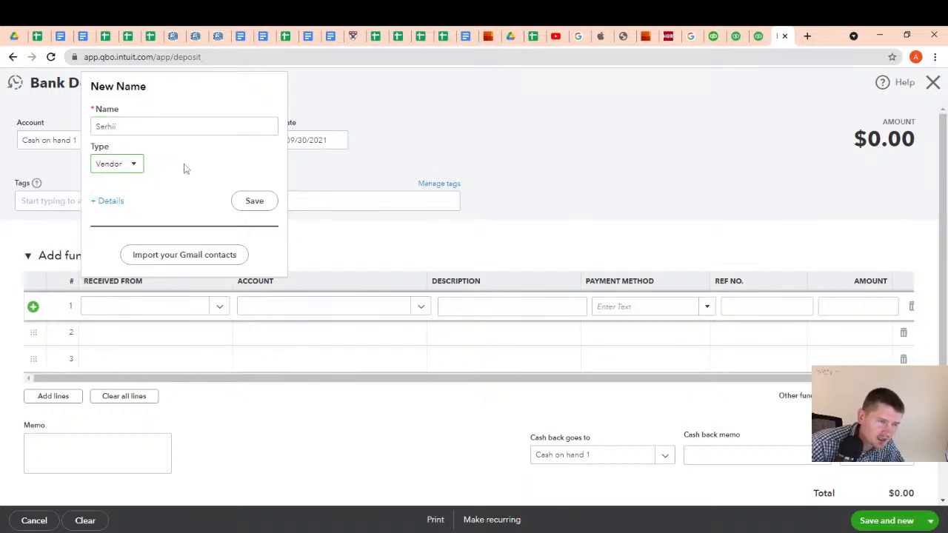
pyautogui.click(247, 204)
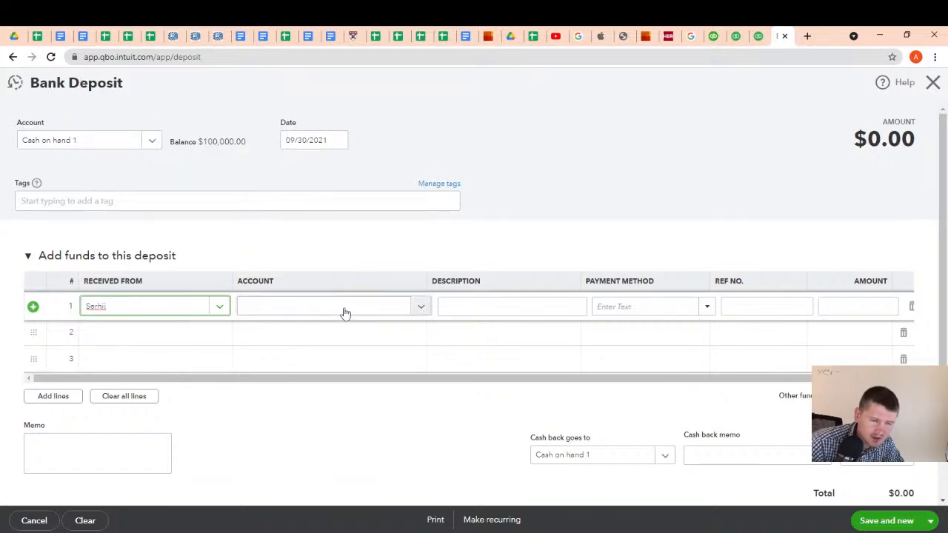
pyautogui.click(419, 308)
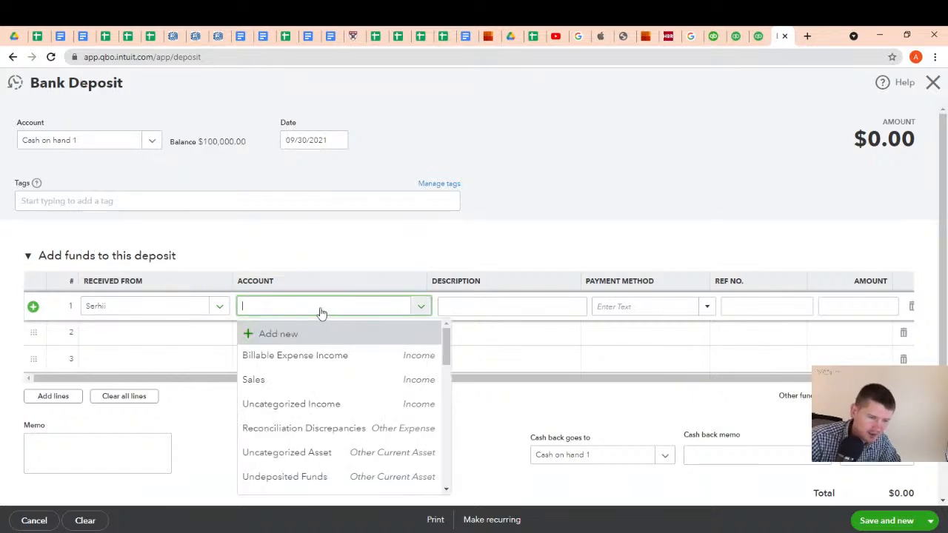
pyautogui.write('share')
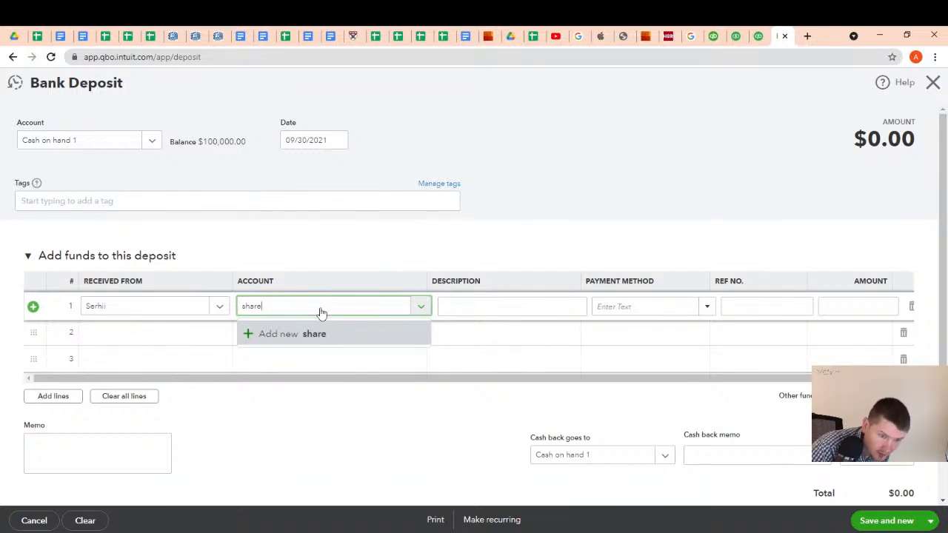
pyautogui.press('BackSpace')
pyautogui.press('BackSpace')
pyautogui.press('BackSpace')
pyautogui.press('BackSpace')
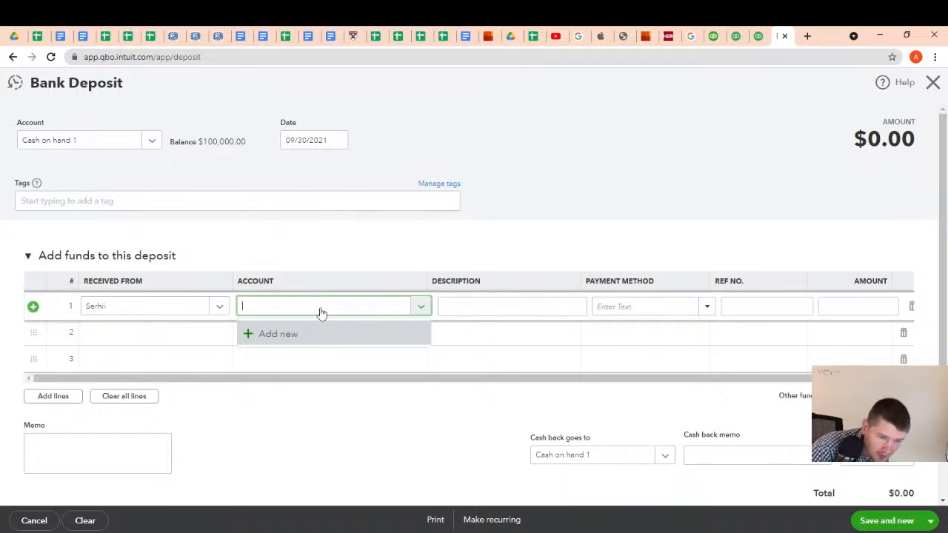
pyautogui.write('eqy')
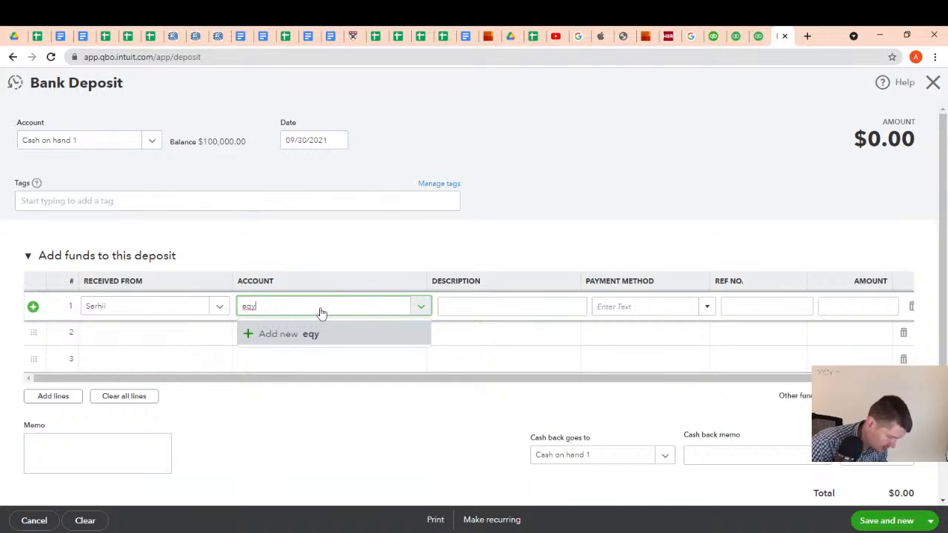
pyautogui.press('BackSpace')
pyautogui.write('ui')
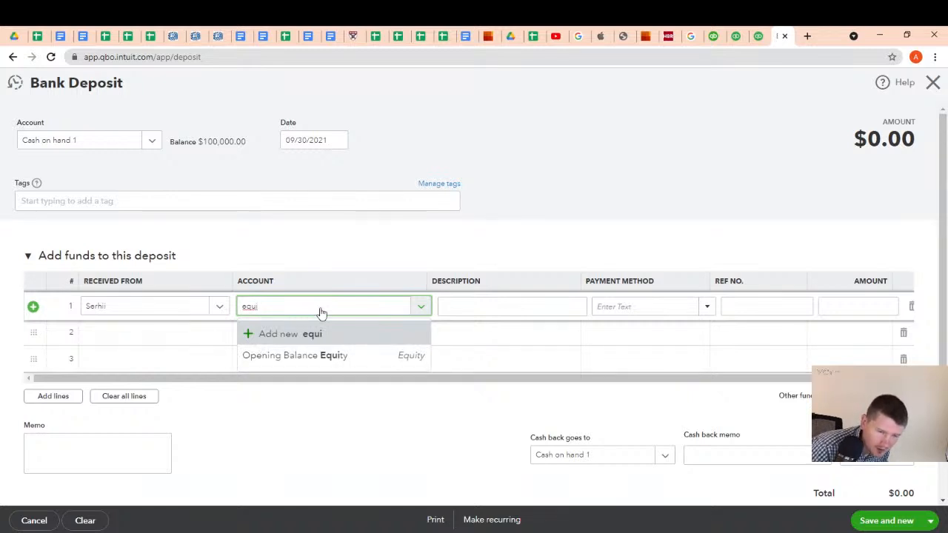
pyautogui.press('BackSpace')
pyautogui.press('BackSpace')
pyautogui.press('BackSpace')
pyautogui.press('BackSpace')
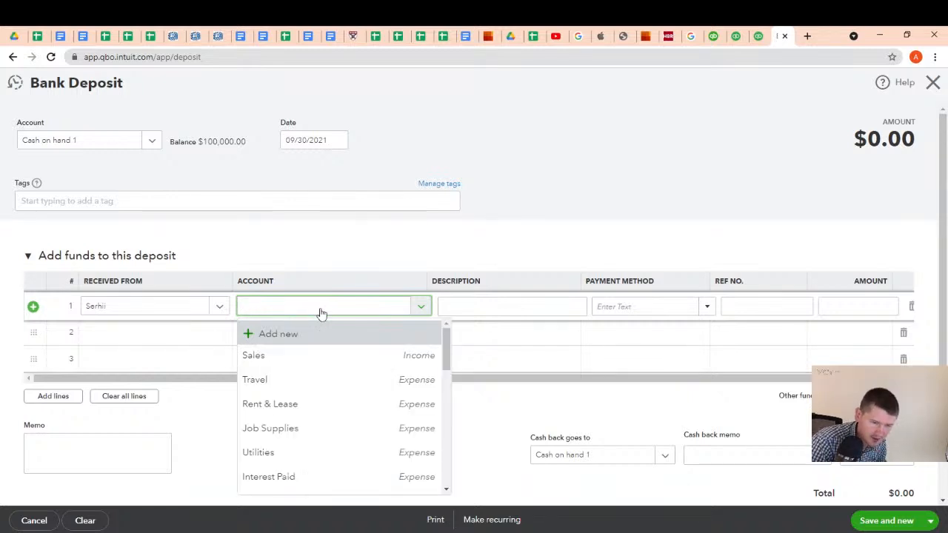
pyautogui.write('share')
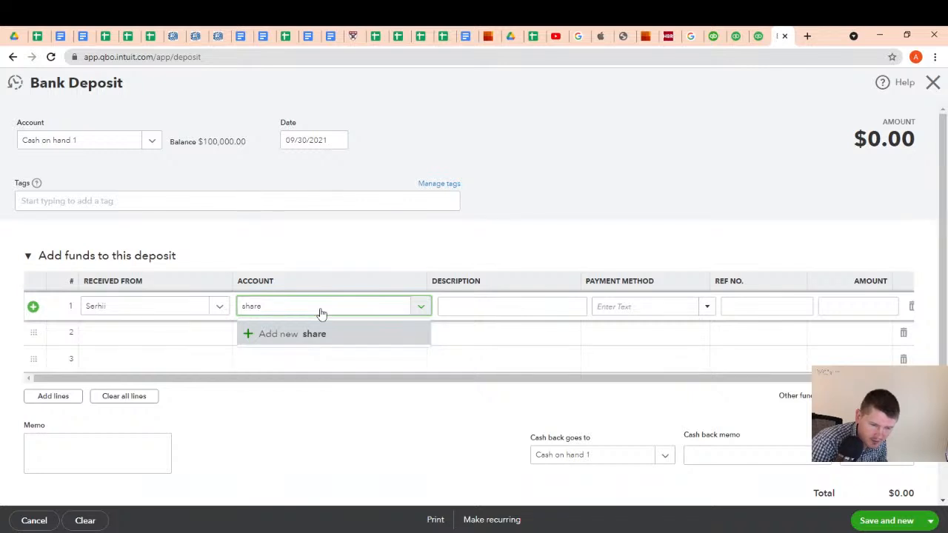
pyautogui.press('BackSpace')
pyautogui.press('BackSpace')
pyautogui.press('BackSpace')
pyautogui.press('BackSpace')
pyautogui.press('BackSpace')
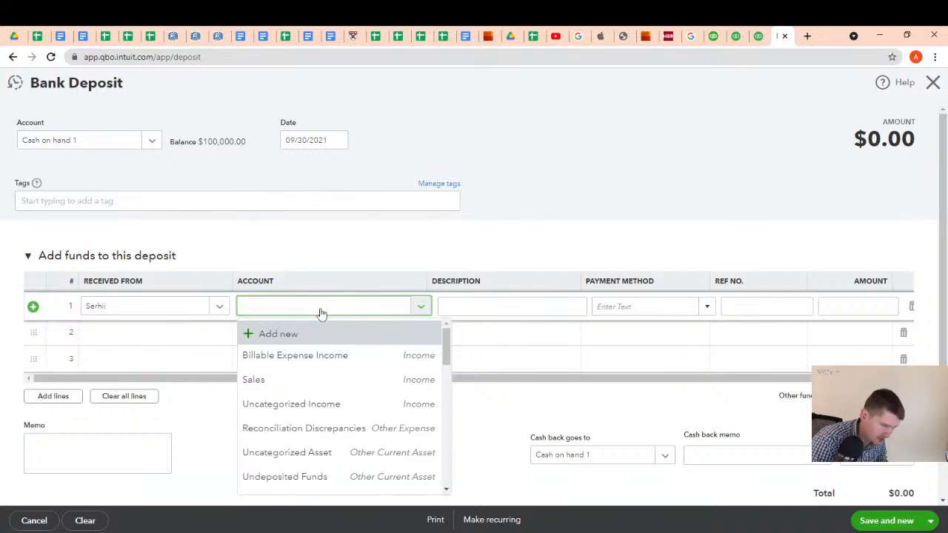
# Assign the deposit's first line to the Owner's Investment account with an amount of 100000 and save the deposit
pyautogui.write('ow')
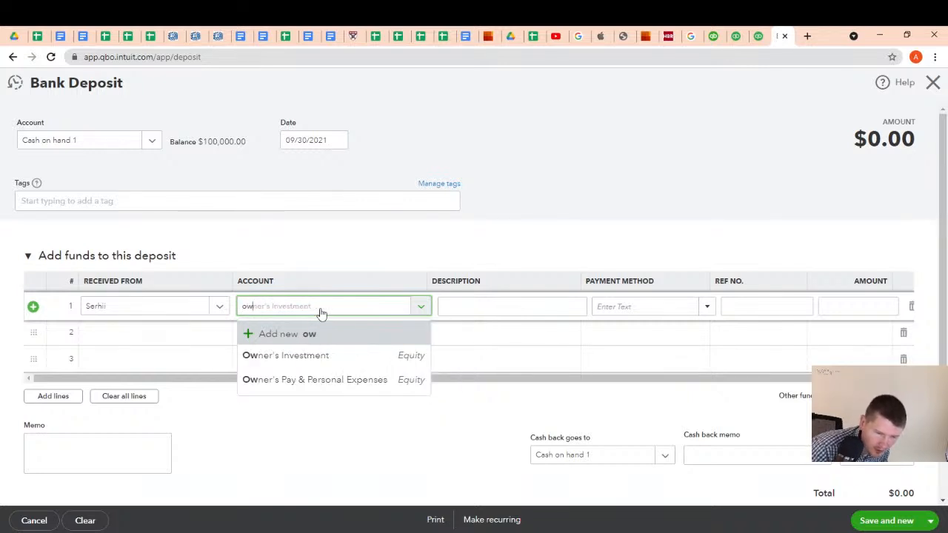
pyautogui.click(321, 356)
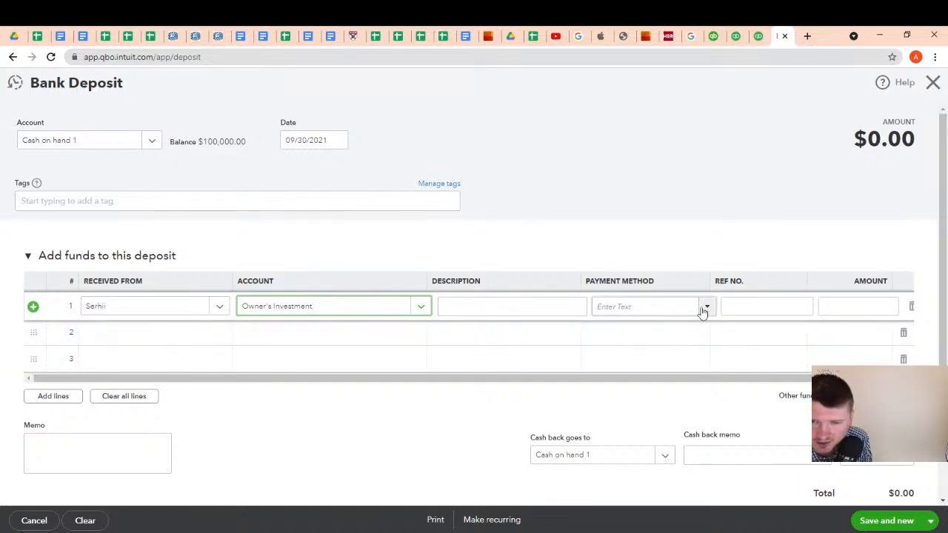
pyautogui.click(846, 304)
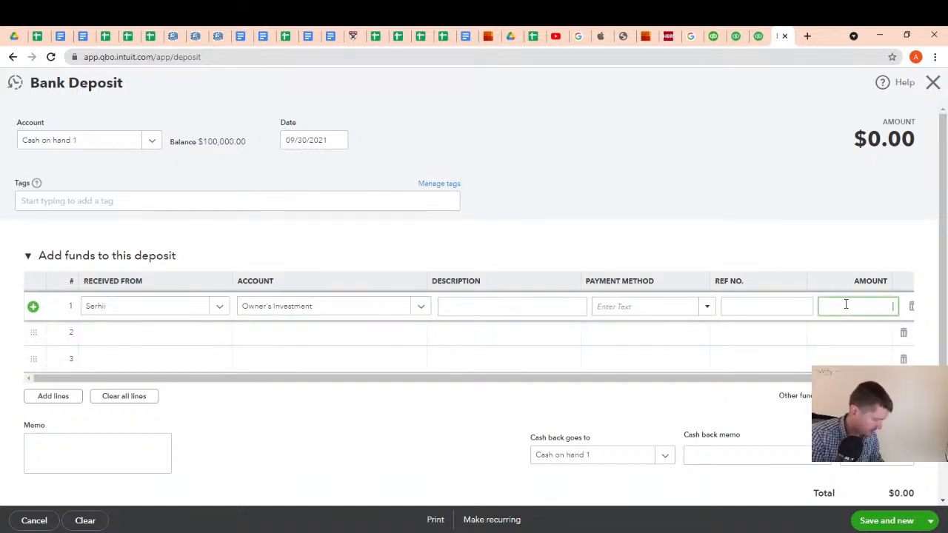
pyautogui.write('100000')
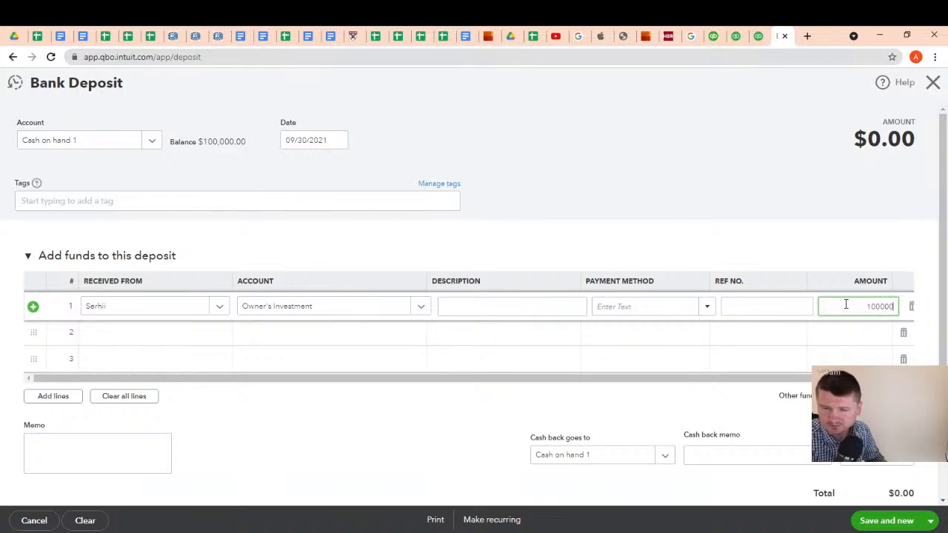
pyautogui.click(530, 308)
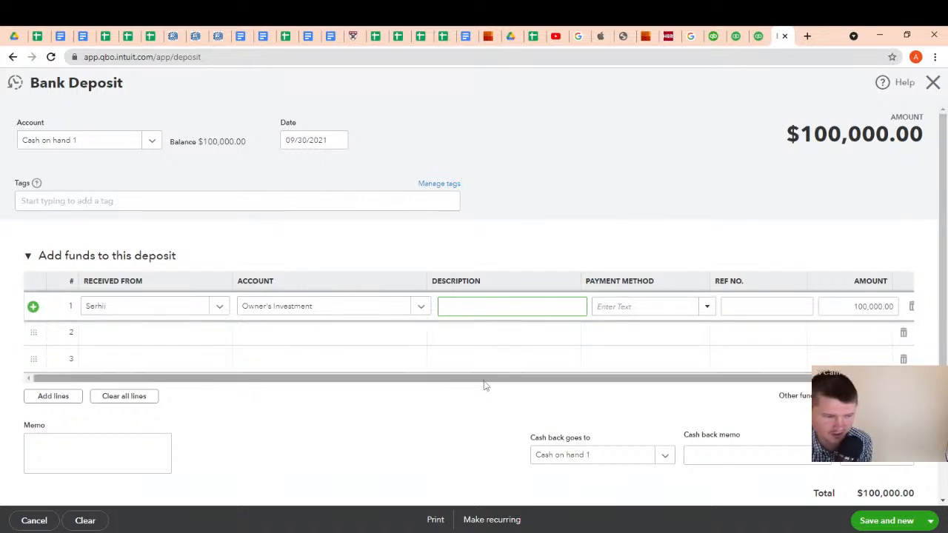
pyautogui.click(886, 522)
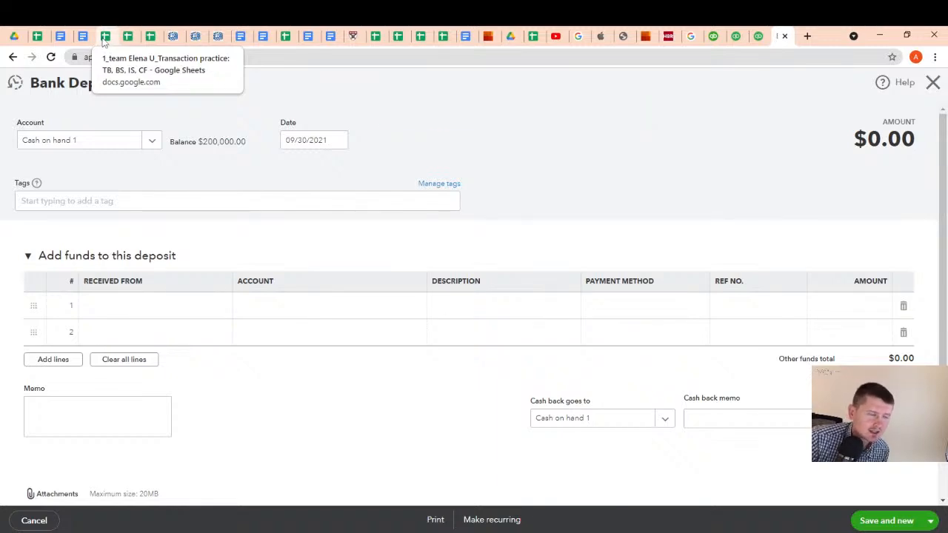
# Switch to the Google Sheets Transaction list and examine the task 2 building acquisition with its Buildings, Cash and Mortgage, non-current lines
pyautogui.click(34, 41)
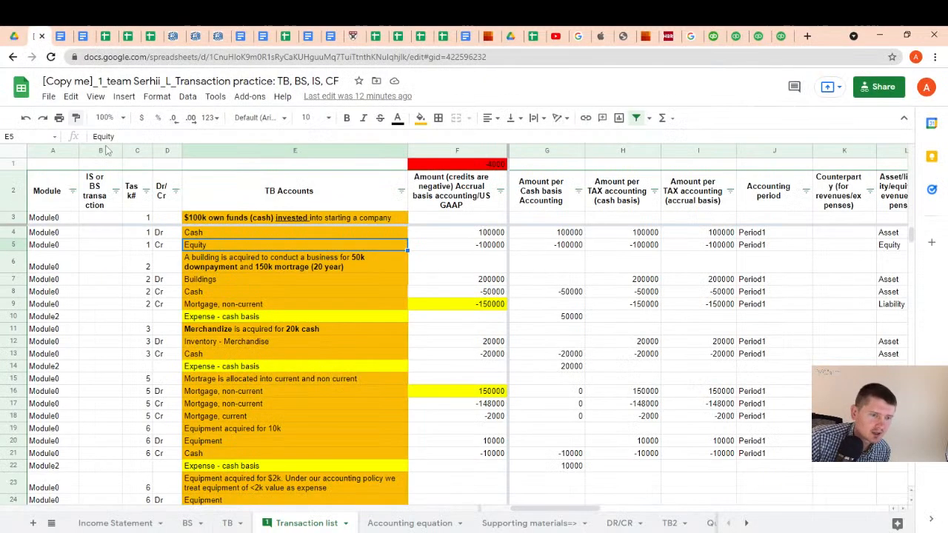
pyautogui.click(219, 269)
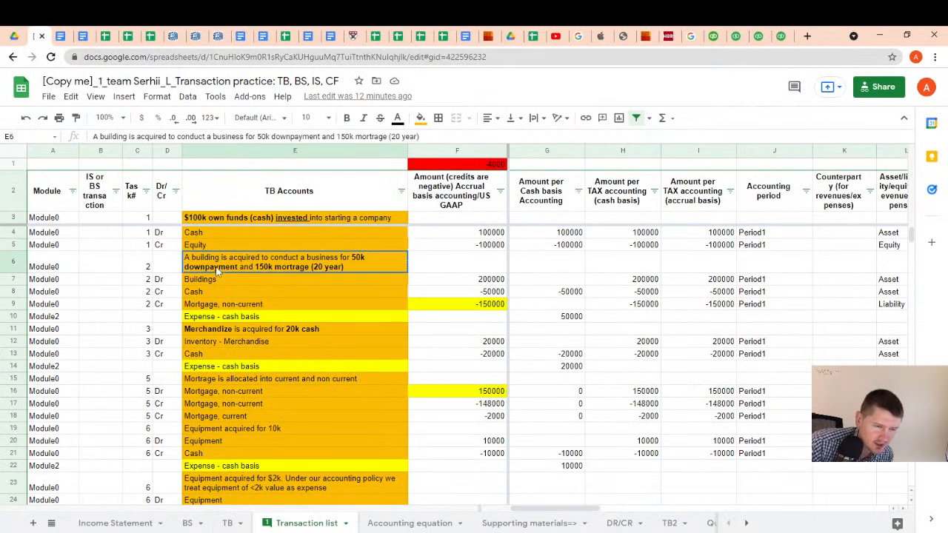
pyautogui.click(286, 283)
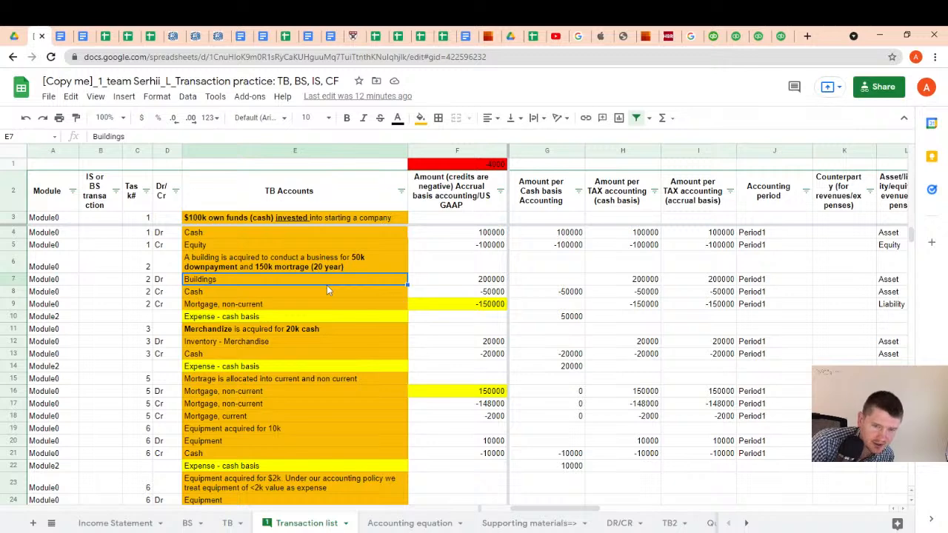
pyautogui.press('Down')
pyautogui.press('Down')
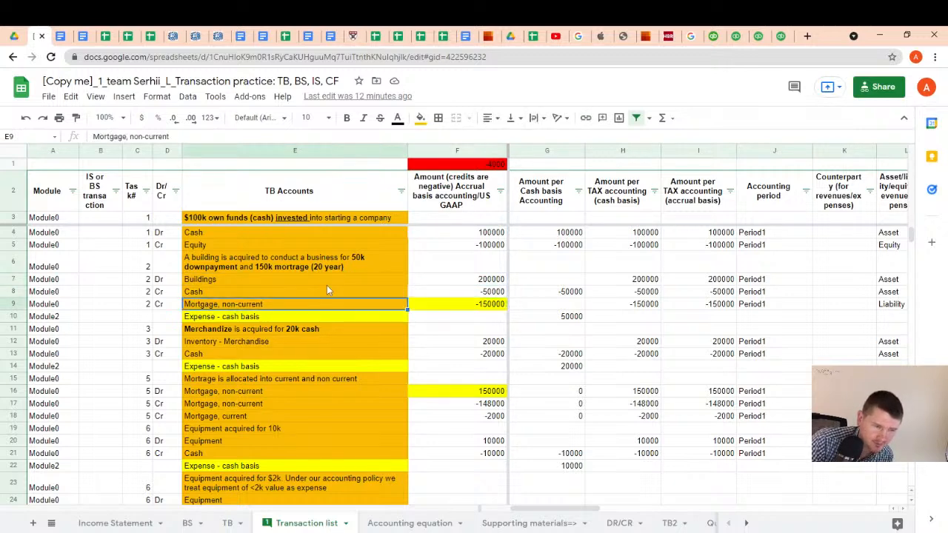
pyautogui.press('Up')
pyautogui.press('Up')
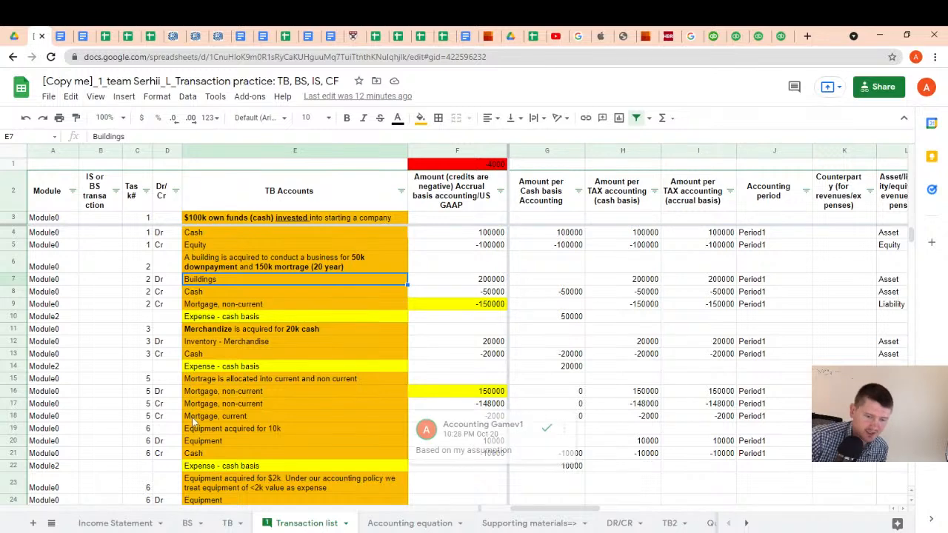
pyautogui.moveTo(391, 532)
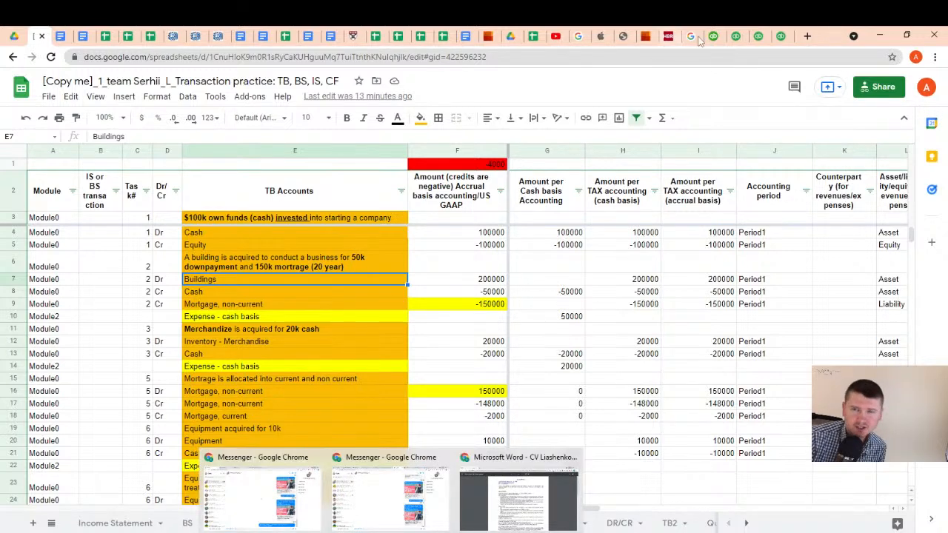
# Switch back to QuickBooks, close the empty bank deposit and start a new journal entry with journal number 2
pyautogui.click(774, 41)
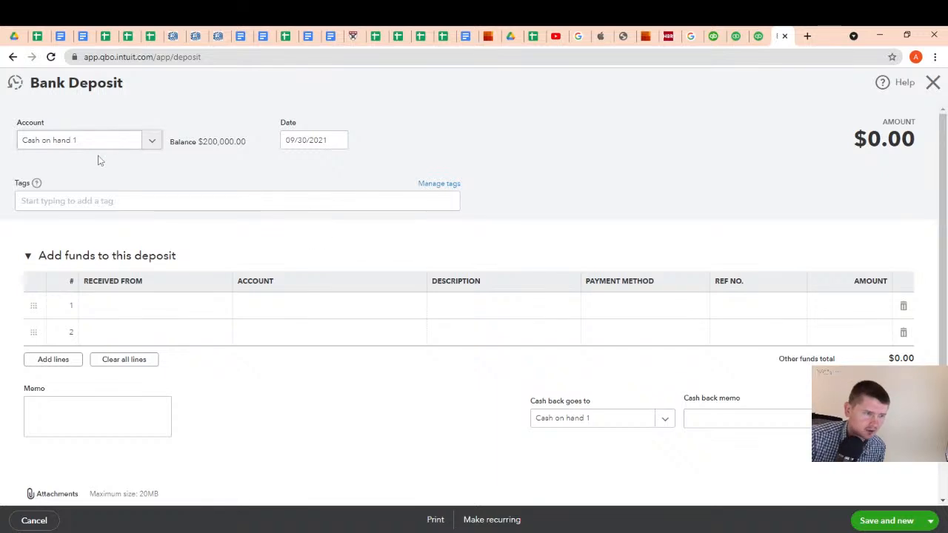
pyautogui.click(932, 82)
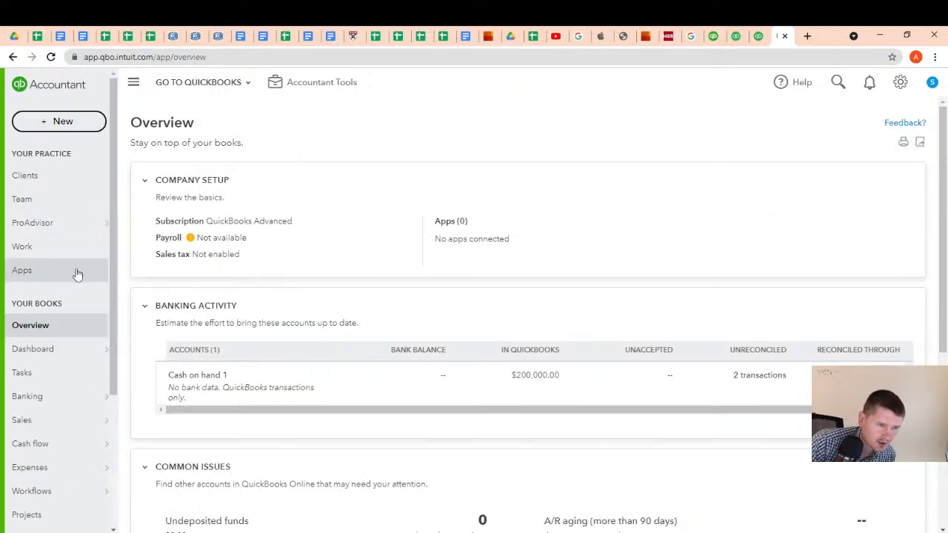
pyautogui.click(55, 121)
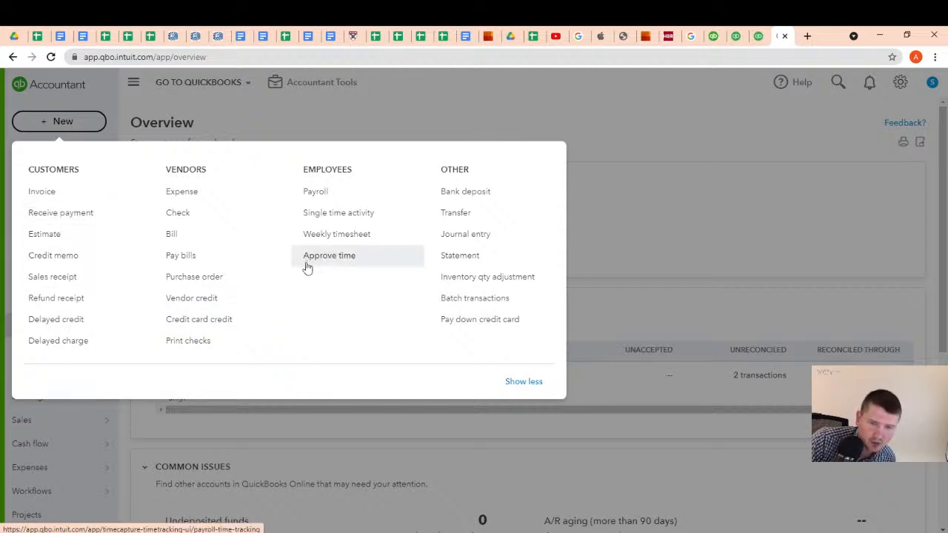
pyautogui.click(474, 237)
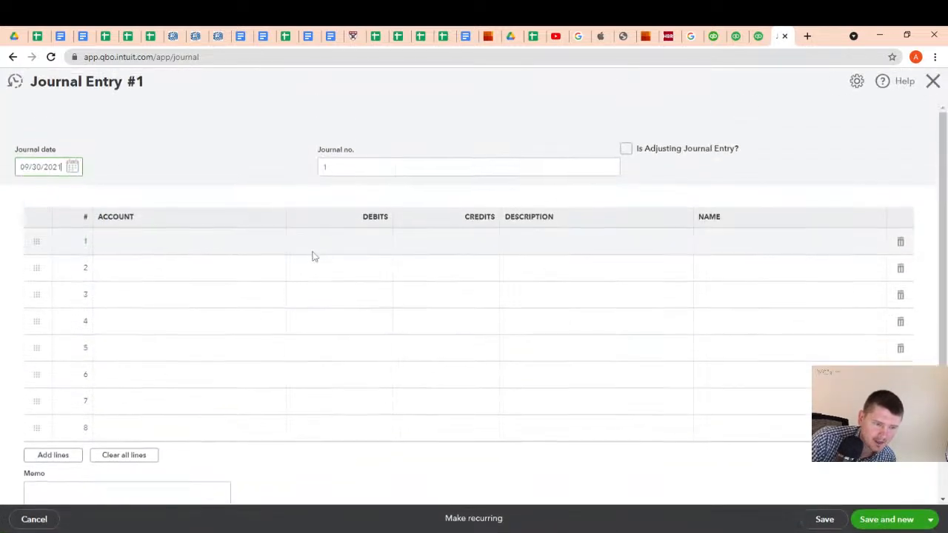
pyautogui.click(337, 168)
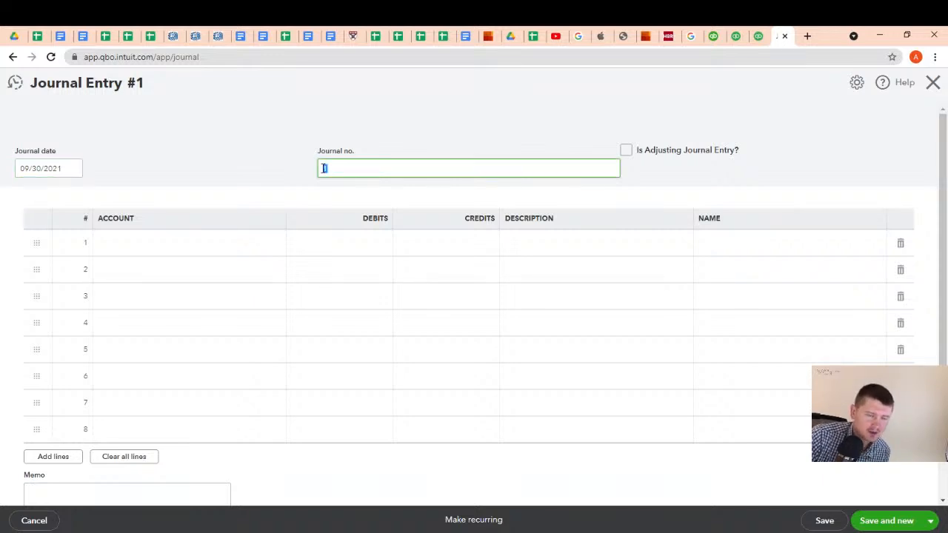
pyautogui.write('2')
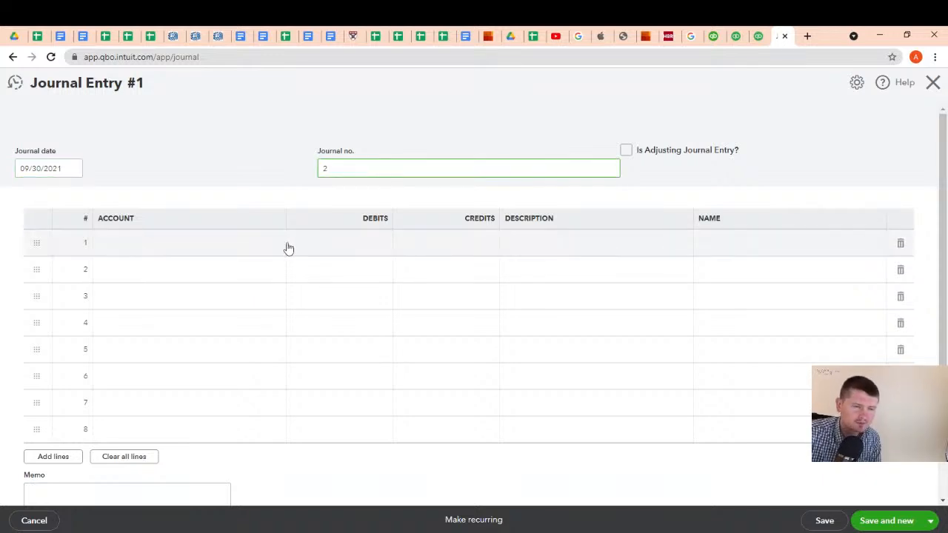
# Look through the existing accounts available for the journal entry's first line for one that suits a building
pyautogui.click(198, 255)
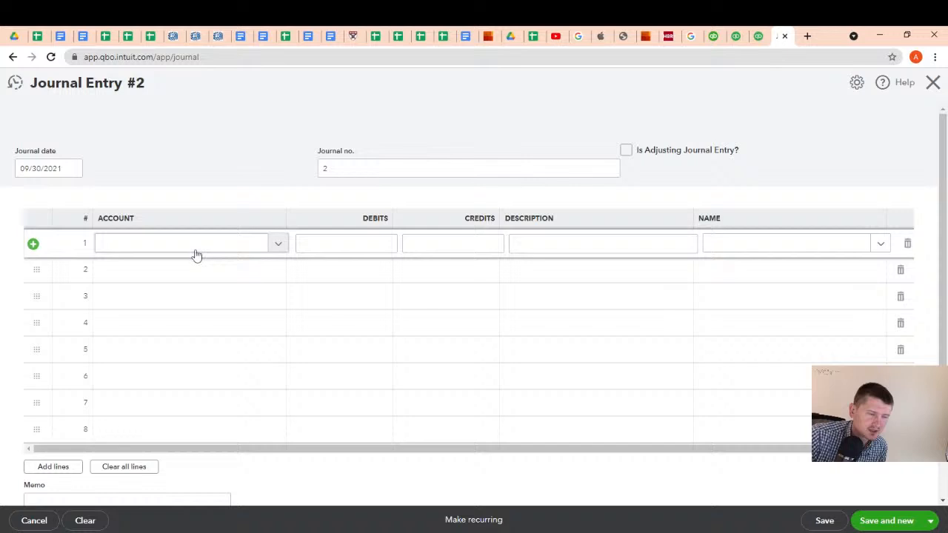
pyautogui.click(279, 247)
pyautogui.scroll(-1, 189, 317)
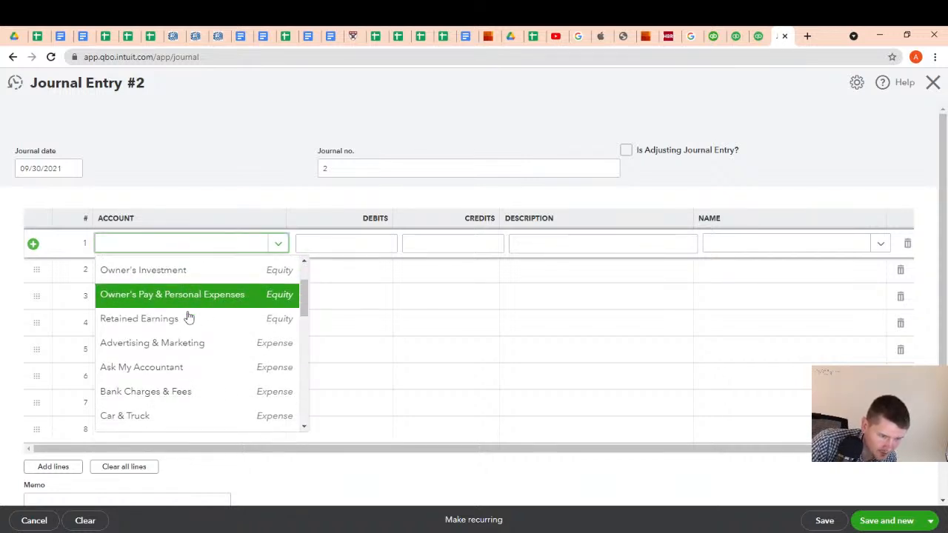
pyautogui.scroll(-6, 189, 317)
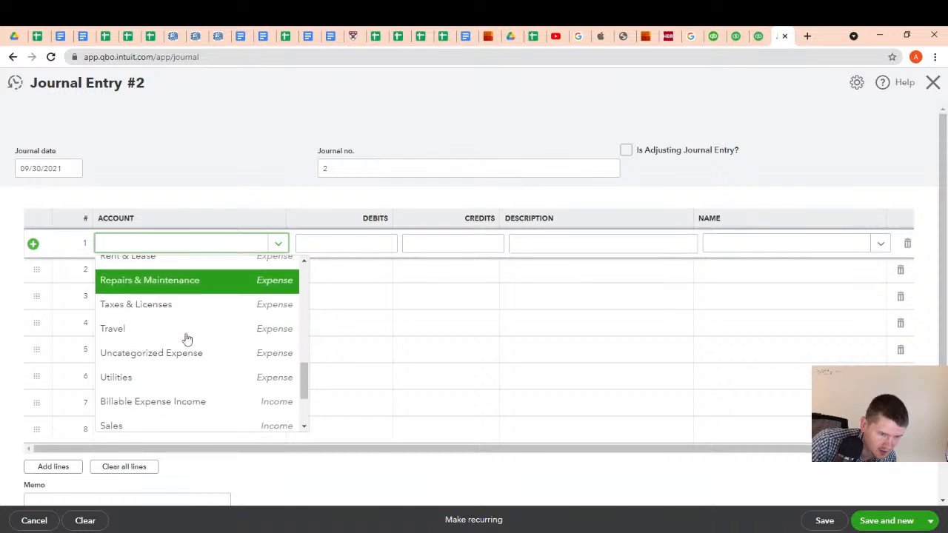
pyautogui.scroll(-3, 188, 338)
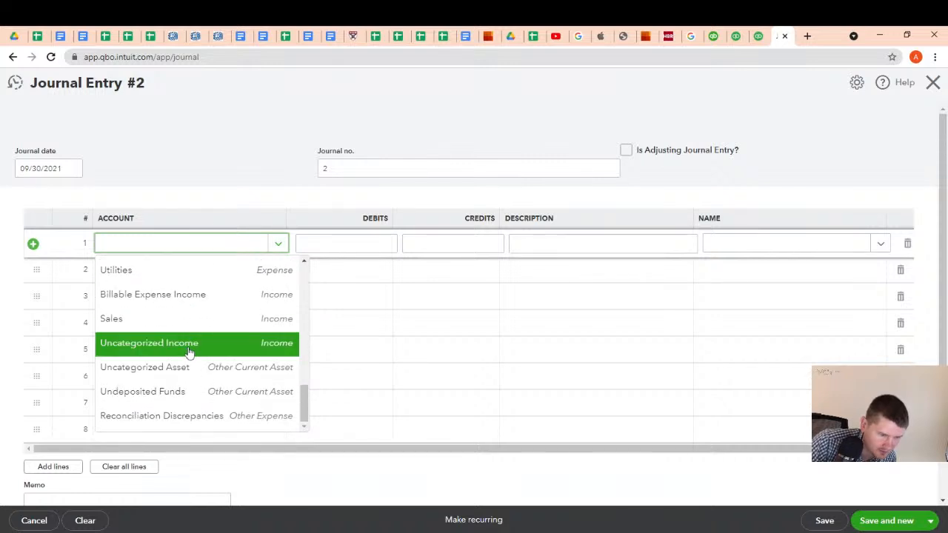
pyautogui.scroll(2, 186, 332)
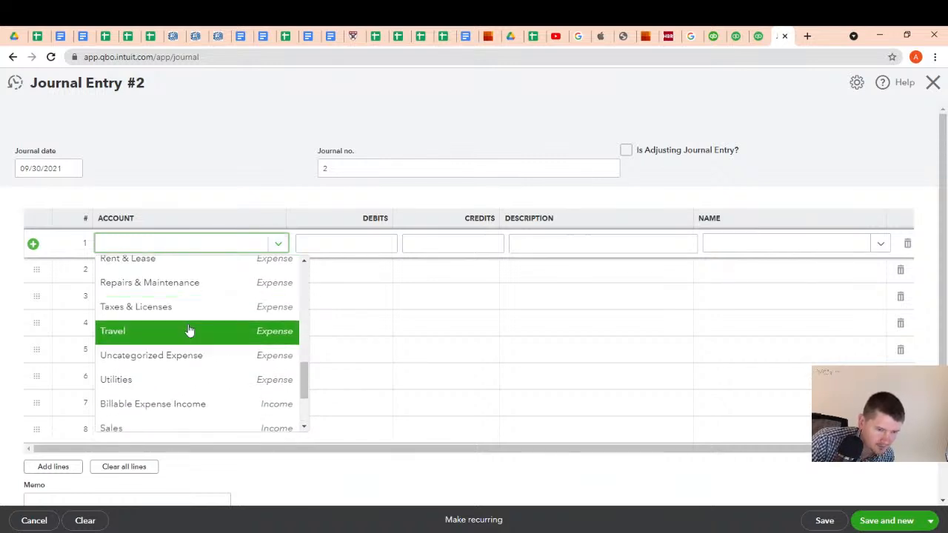
pyautogui.scroll(-3, 186, 337)
pyautogui.scroll(10, 179, 345)
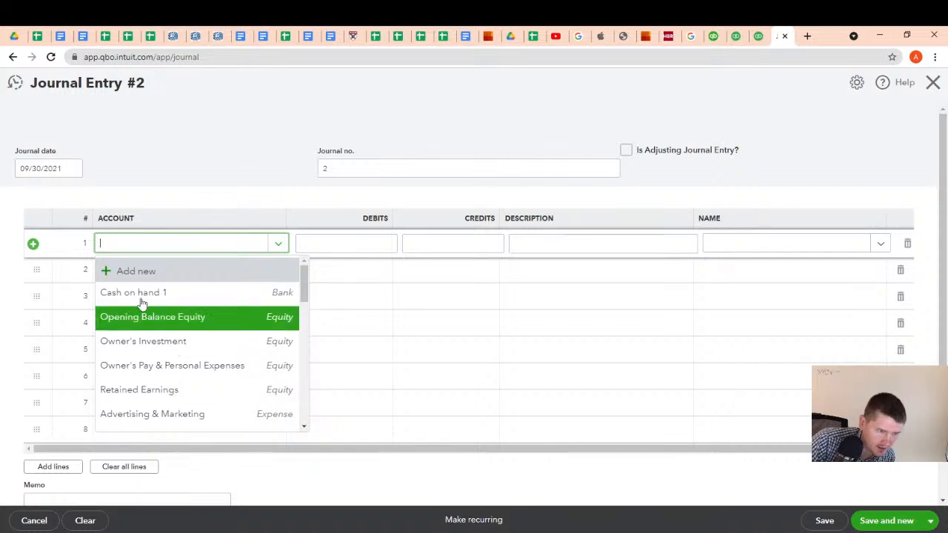
# Start a new account for the first line with account type Fixed Assets and detail type Buildings
pyautogui.click(129, 278)
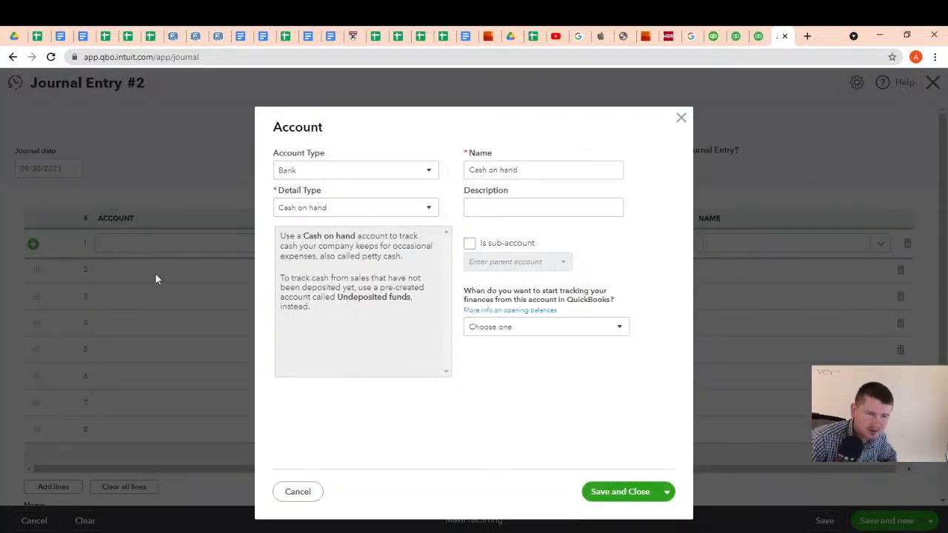
pyautogui.click(427, 174)
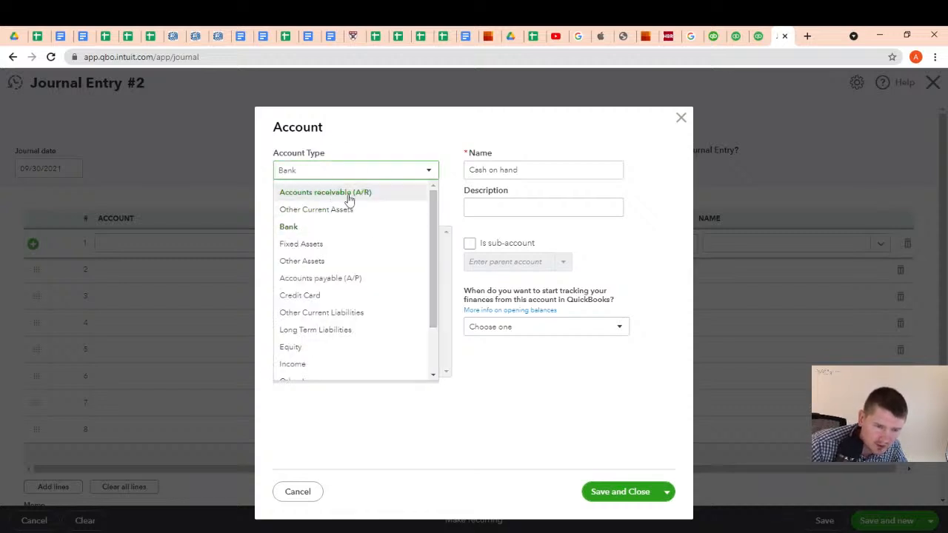
pyautogui.moveTo(435, 218); pyautogui.dragTo(431, 198)
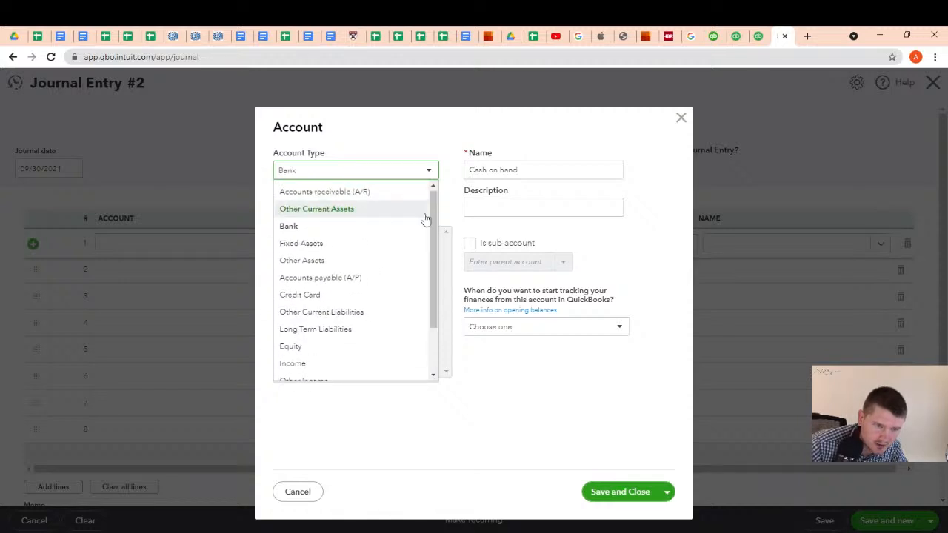
pyautogui.click(318, 247)
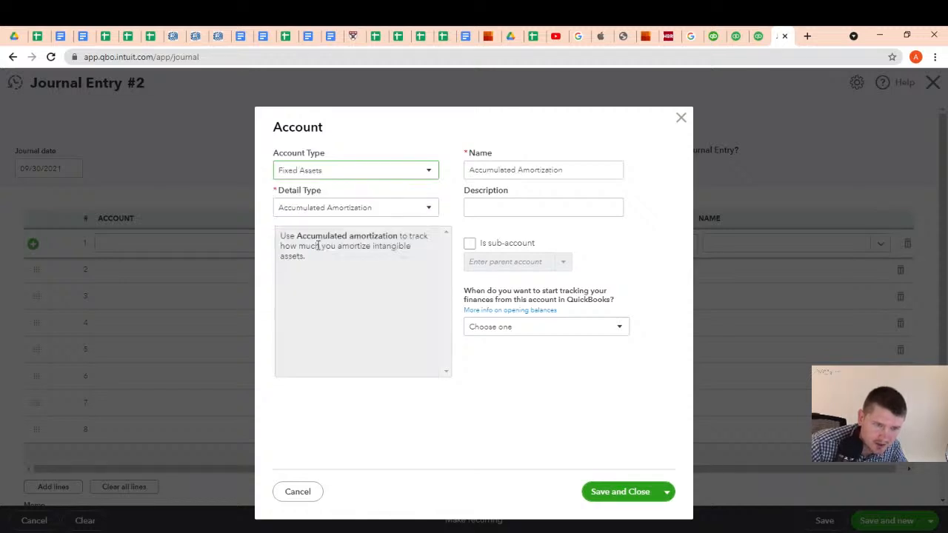
pyautogui.click(488, 170)
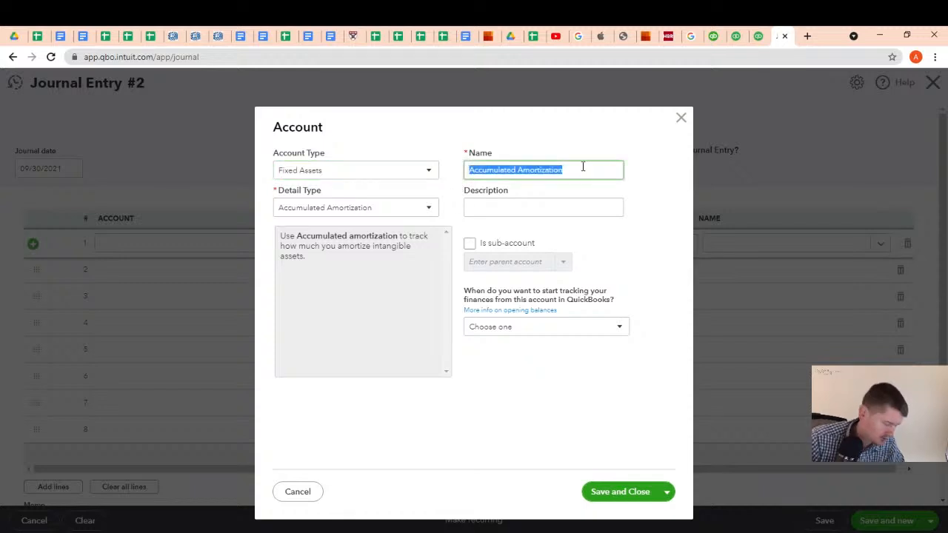
pyautogui.write('Building')
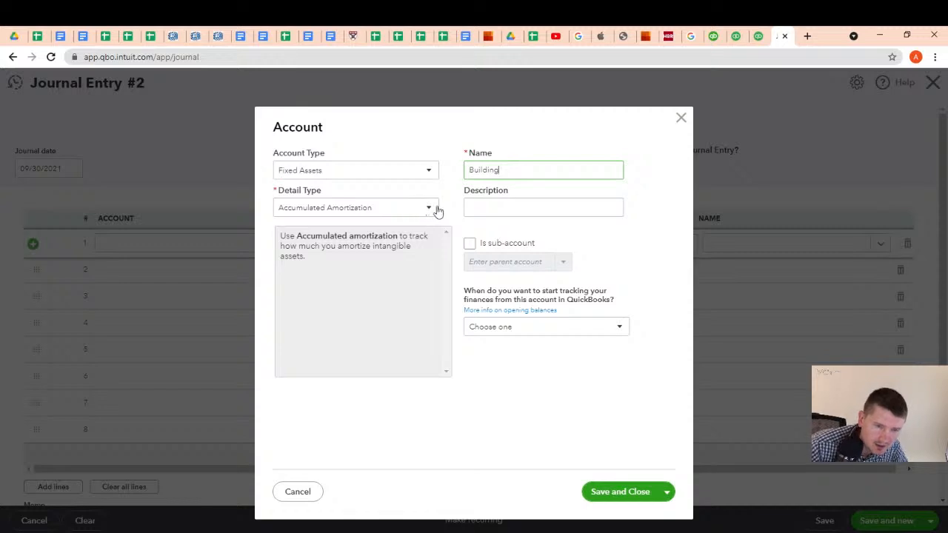
pyautogui.click(436, 210)
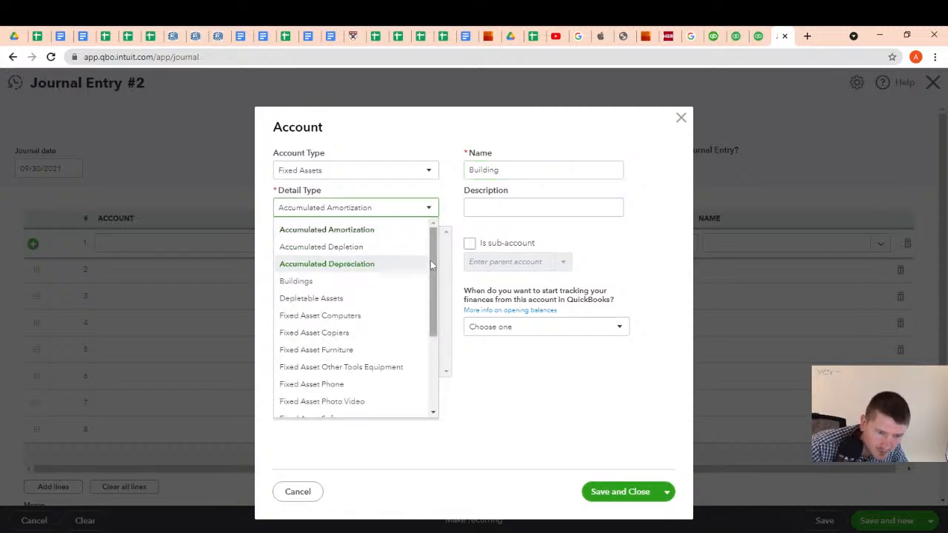
pyautogui.click(377, 282)
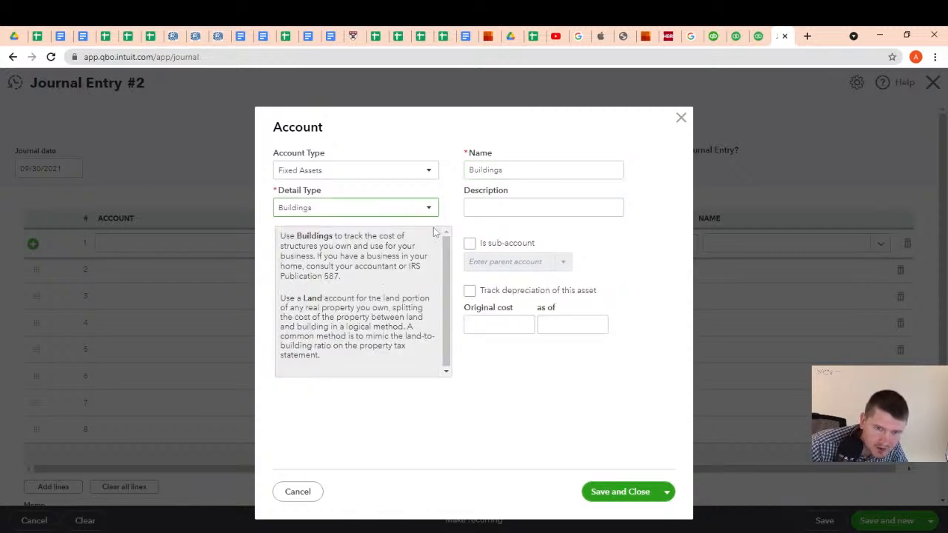
# Copy the new account's name, Buildings, into its description
pyautogui.click(479, 208)
pyautogui.doubleClick(519, 171)
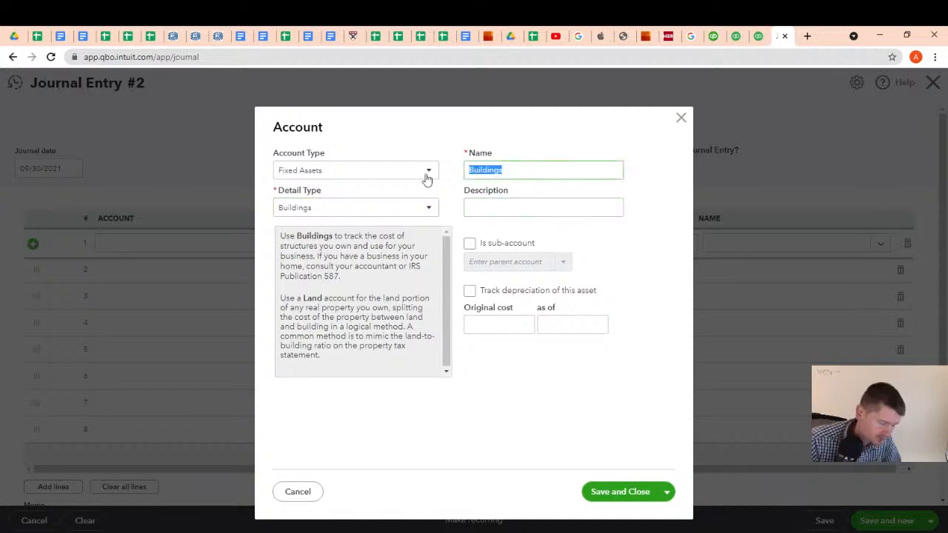
pyautogui.hotkey('ctrl', 'c')
pyautogui.click(475, 206)
pyautogui.hotkey('ctrl', 'v')
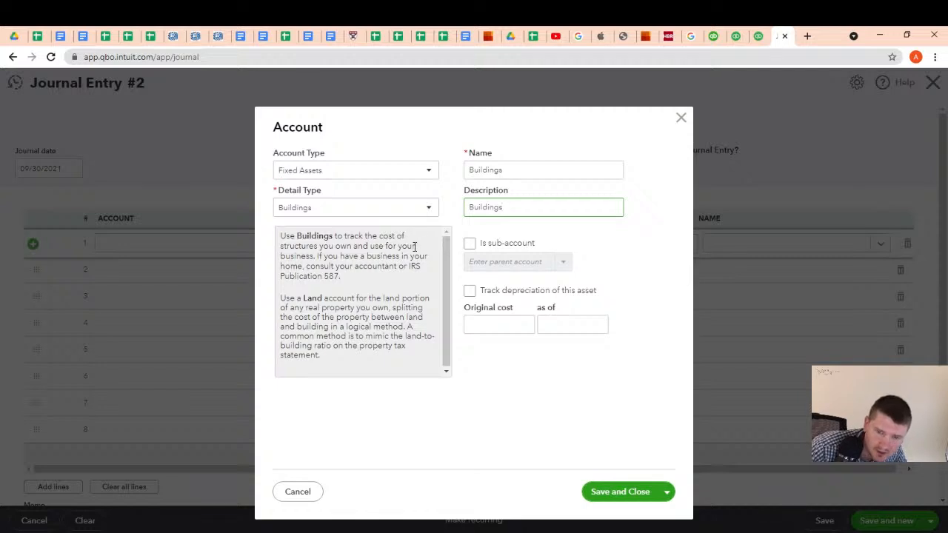
pyautogui.click(470, 244)
pyautogui.click(562, 262)
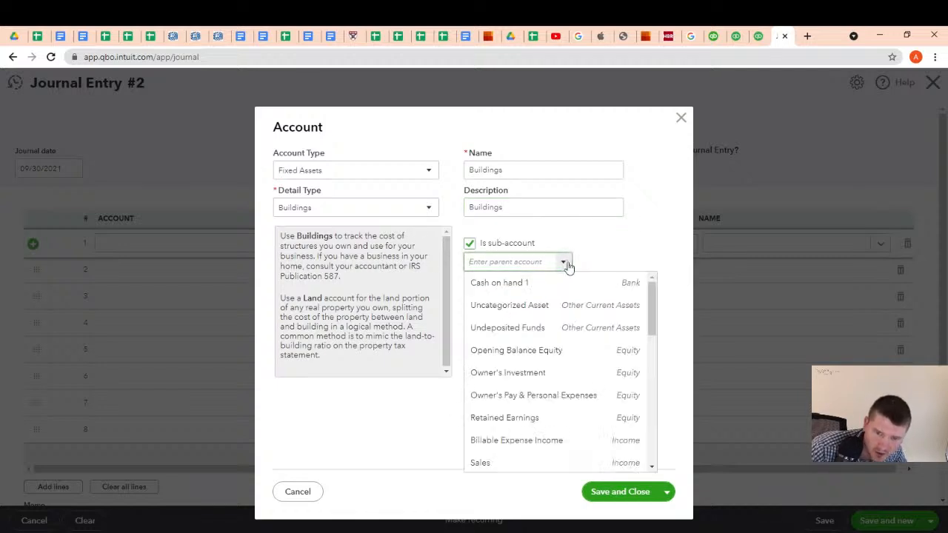
pyautogui.scroll(-10, 537, 341)
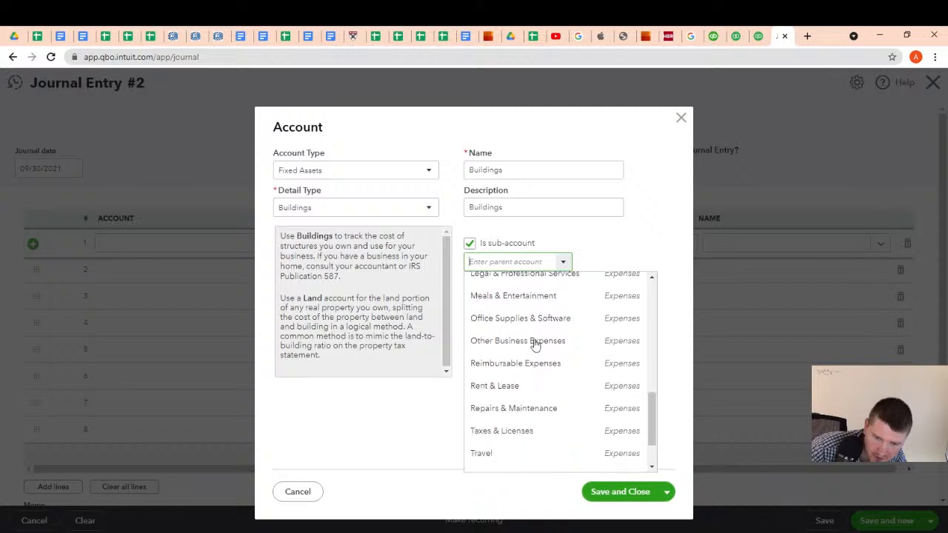
pyautogui.scroll(-2, 537, 335)
pyautogui.scroll(10, 538, 335)
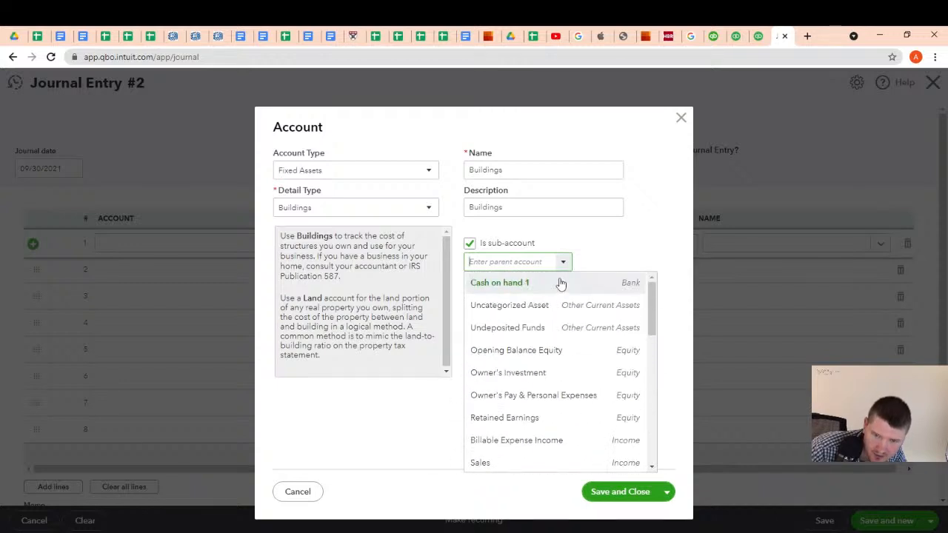
pyautogui.click(472, 245)
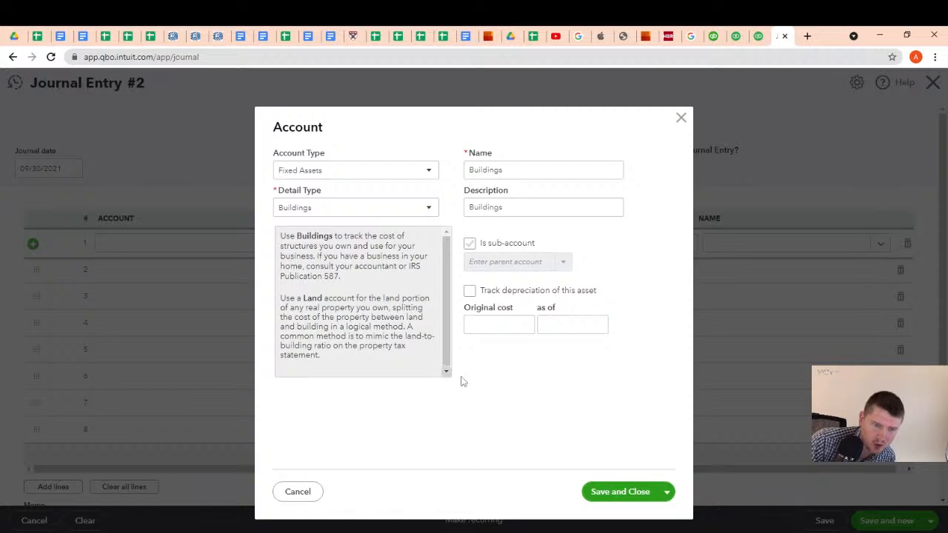
# Save the Buildings account and debit it 200000 on the first line, copying the amount from the Google Sheets Transaction list
pyautogui.click(628, 491)
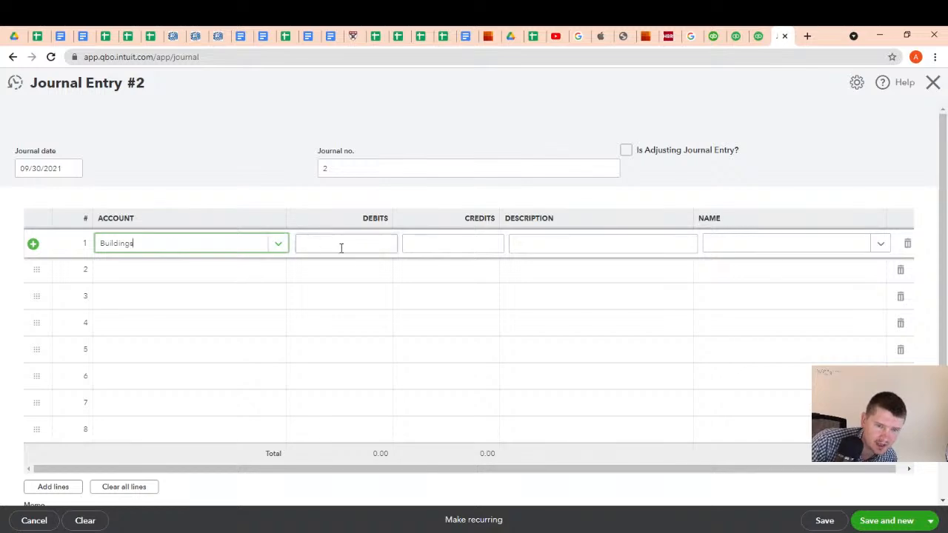
pyautogui.click(366, 246)
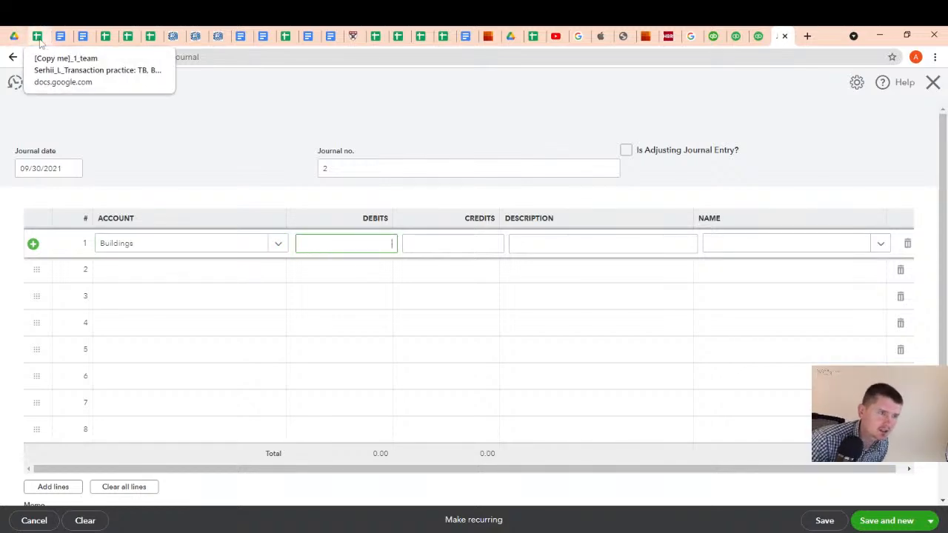
pyautogui.click(40, 39)
pyautogui.click(494, 281)
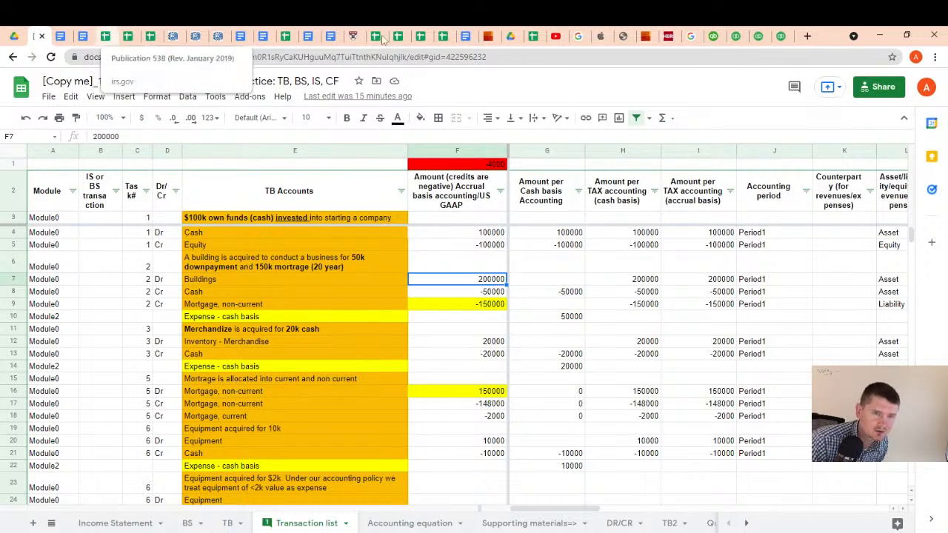
pyautogui.click(778, 35)
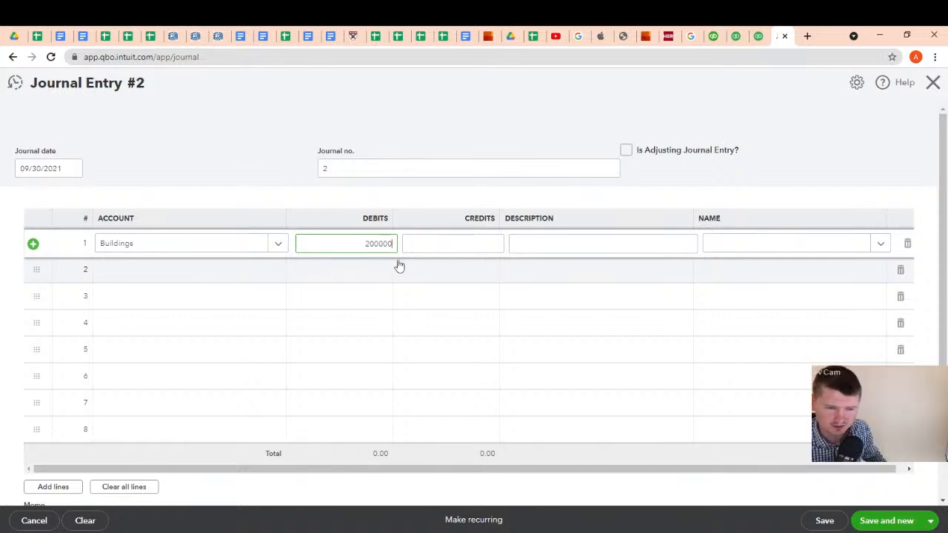
# Copy the task 2 building acquisition text from the Google Sheets Transaction list into the first line's description in QuickBooks
pyautogui.click(542, 246)
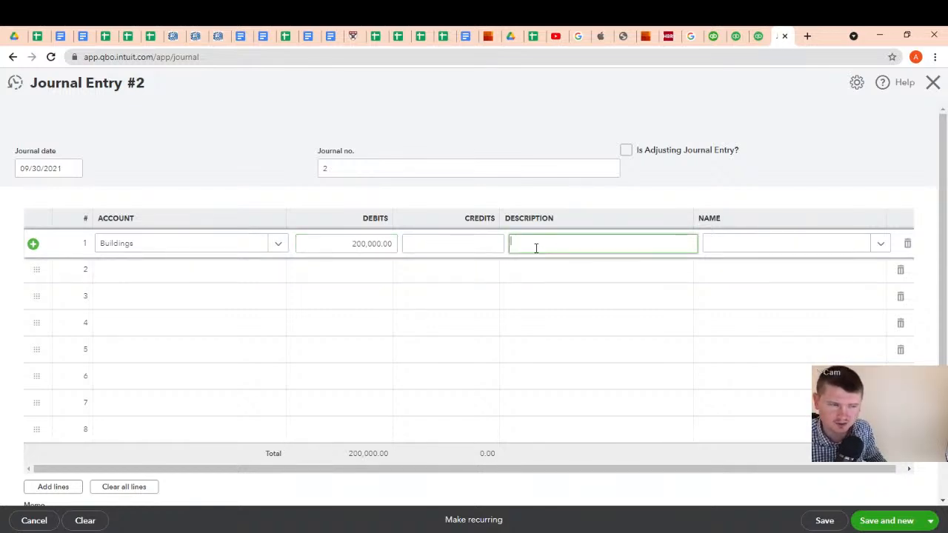
pyautogui.click(42, 34)
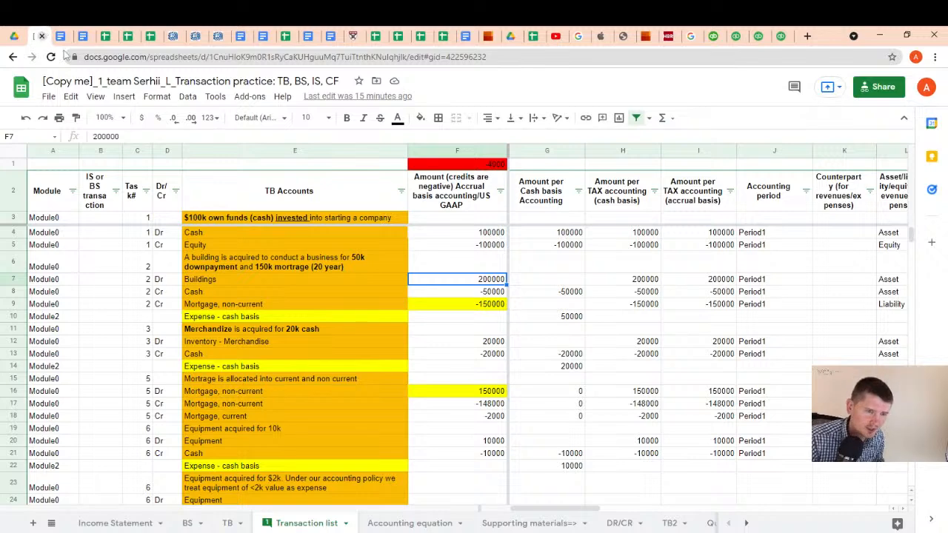
pyautogui.click(249, 268)
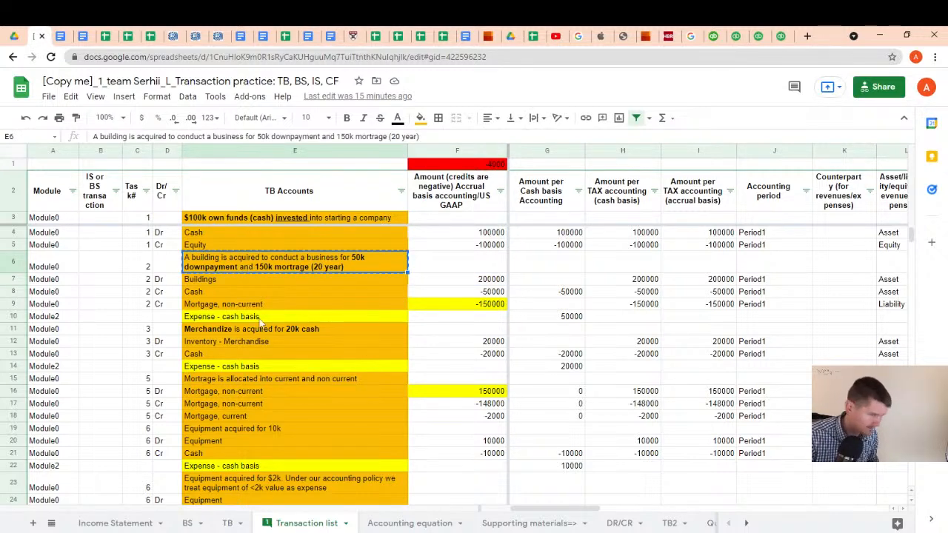
pyautogui.click(777, 35)
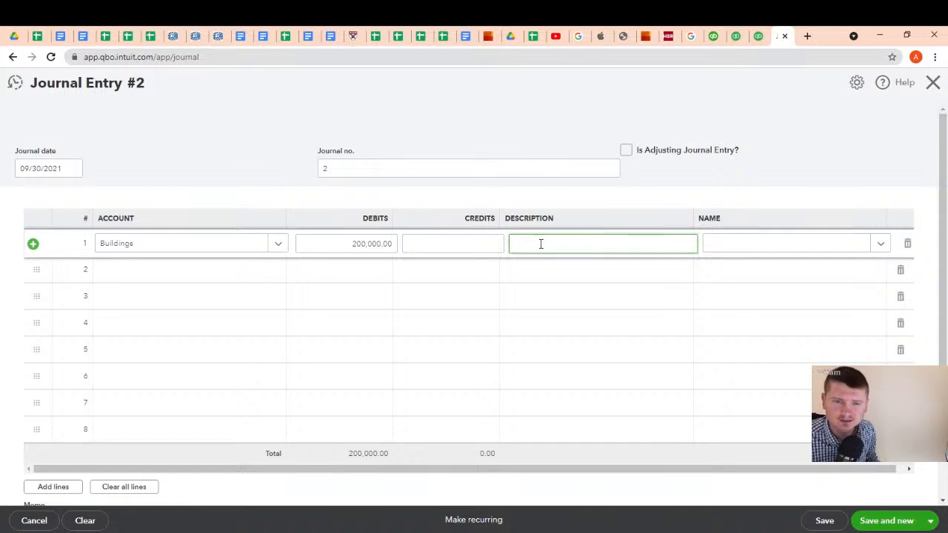
pyautogui.hotkey('ctrl', 'v')
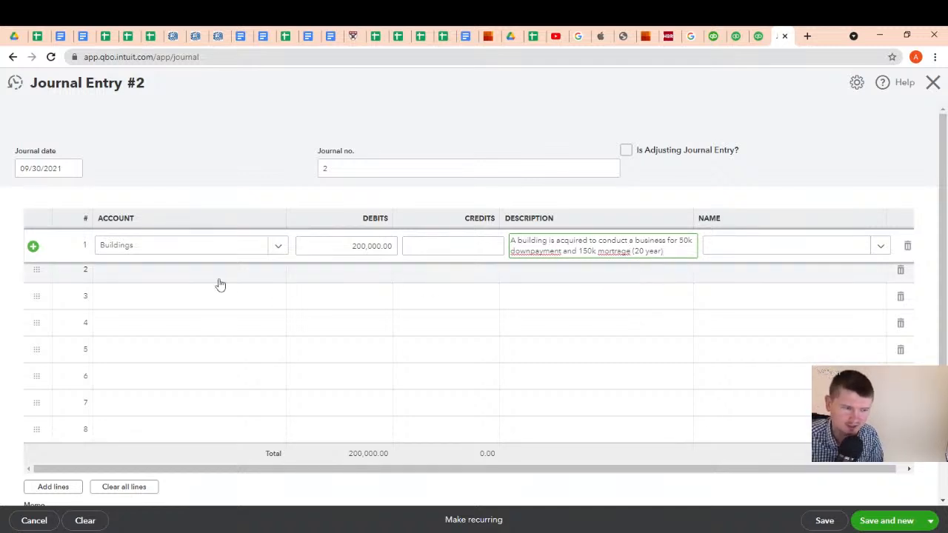
# Assign the journal entry's second line to Cash on hand 1 with a credit of 50000
pyautogui.click(159, 275)
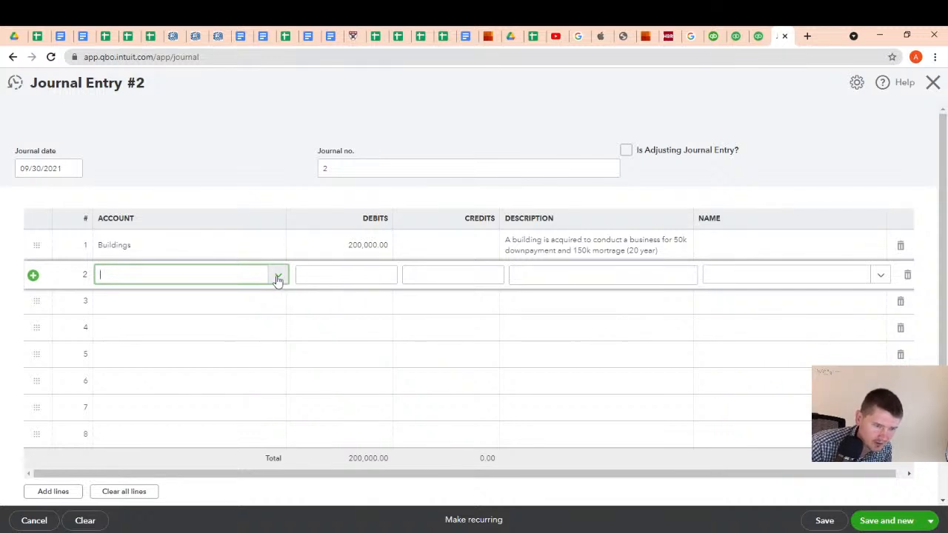
pyautogui.click(277, 277)
pyautogui.click(191, 325)
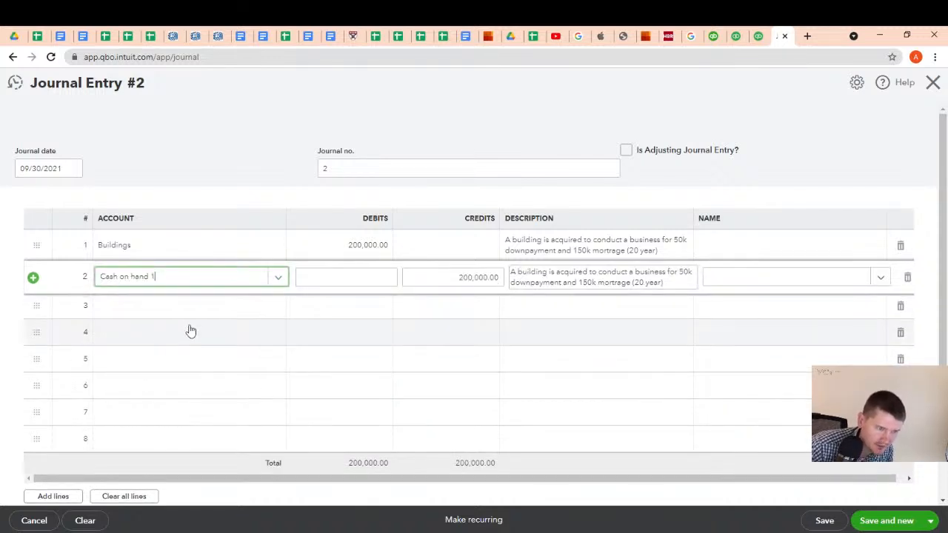
pyautogui.click(480, 278)
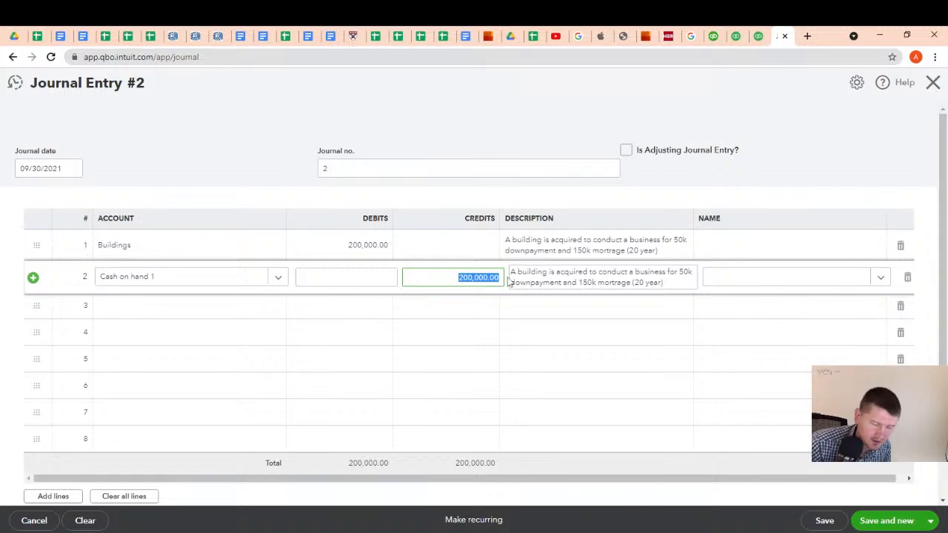
pyautogui.write('50000')
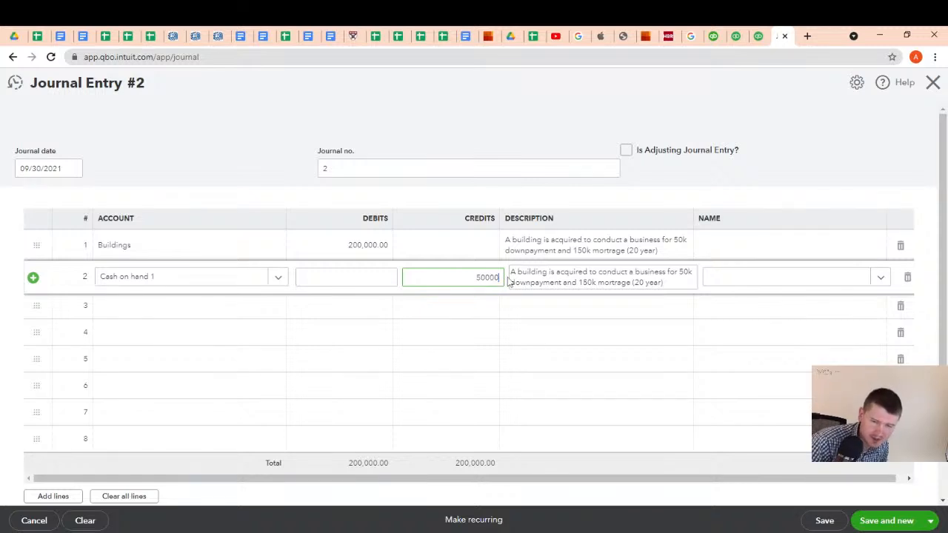
# Start a new account from the journal entry's third line and set its account type to Long Term Liabilities
pyautogui.click(204, 305)
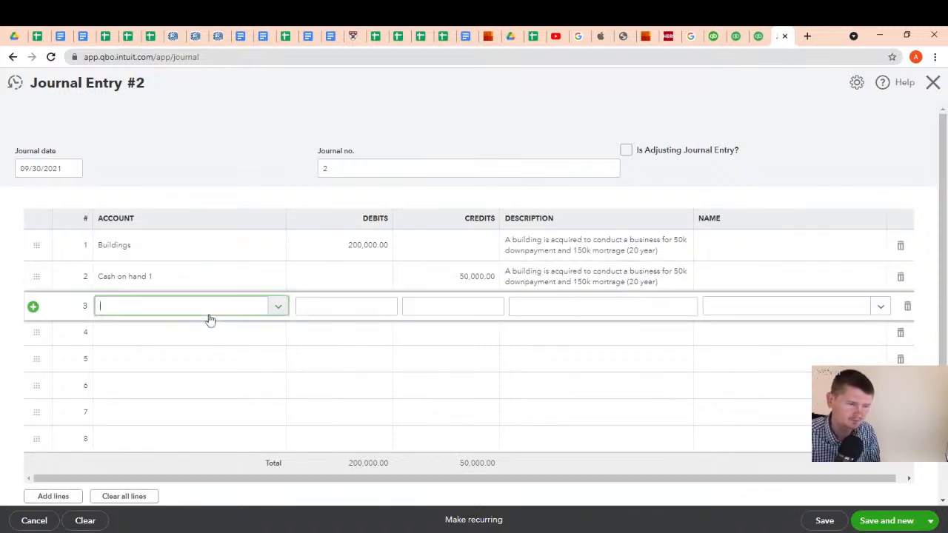
pyautogui.click(278, 306)
pyautogui.scroll(-2, 205, 381)
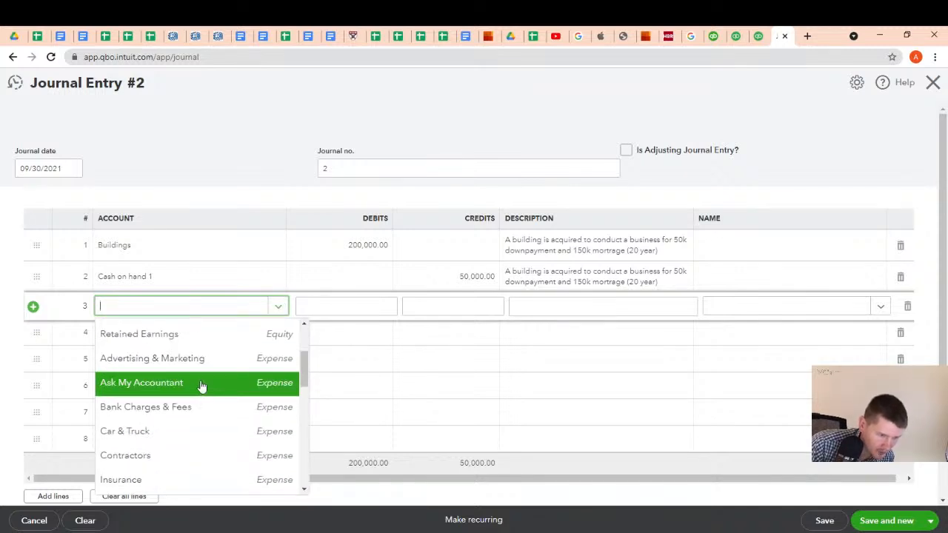
pyautogui.scroll(-5, 205, 388)
pyautogui.scroll(-3, 200, 400)
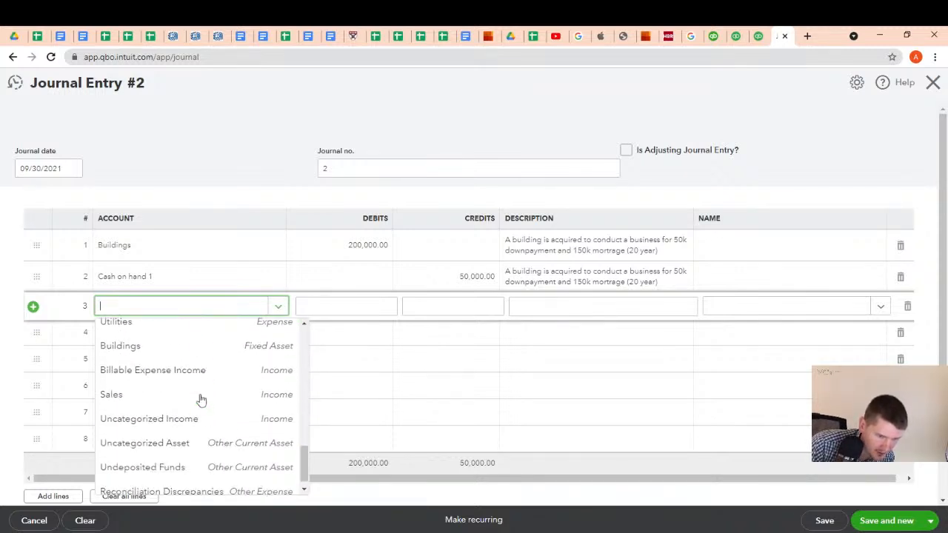
pyautogui.scroll(10, 202, 389)
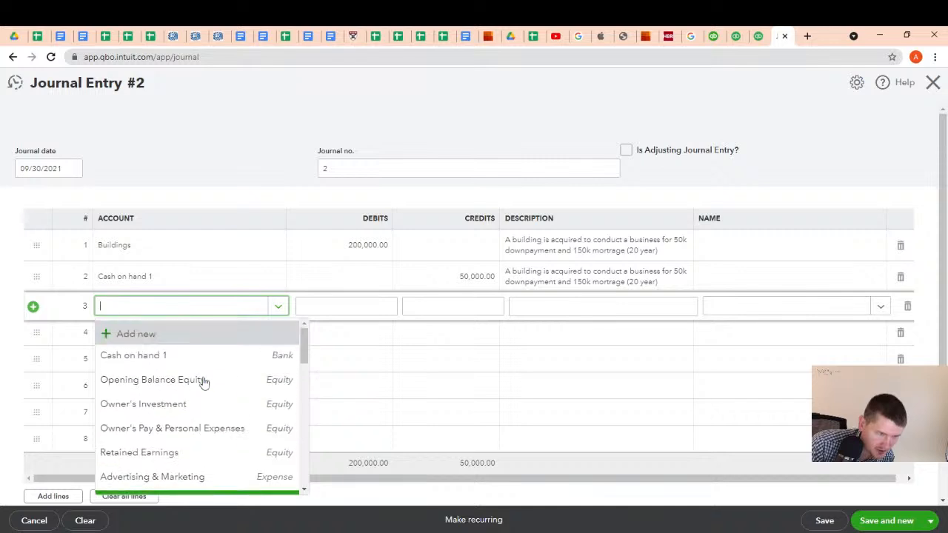
pyautogui.click(151, 341)
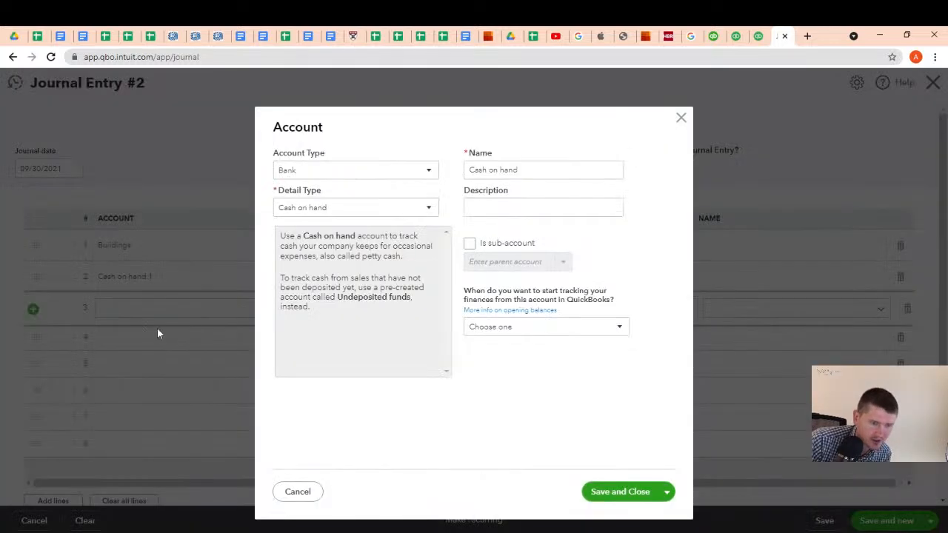
pyautogui.click(428, 173)
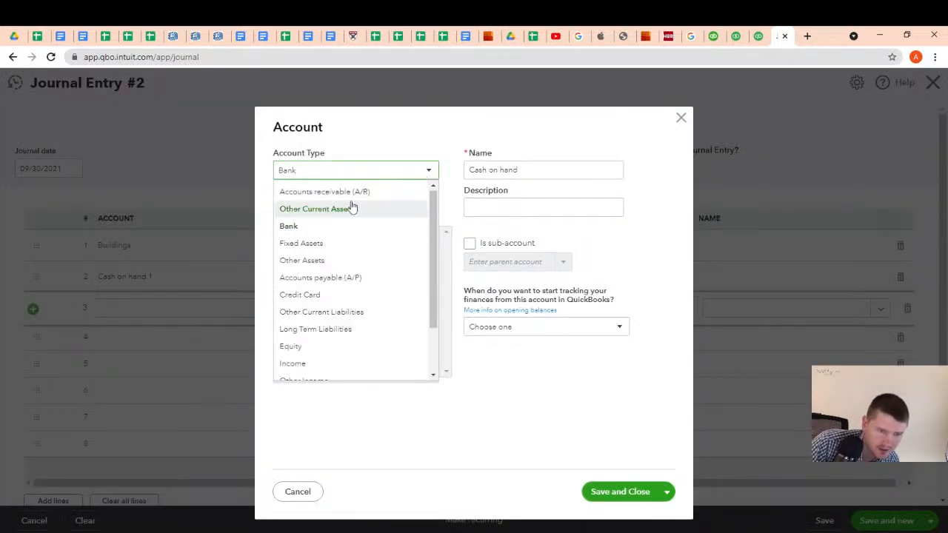
pyautogui.scroll(-2, 332, 277)
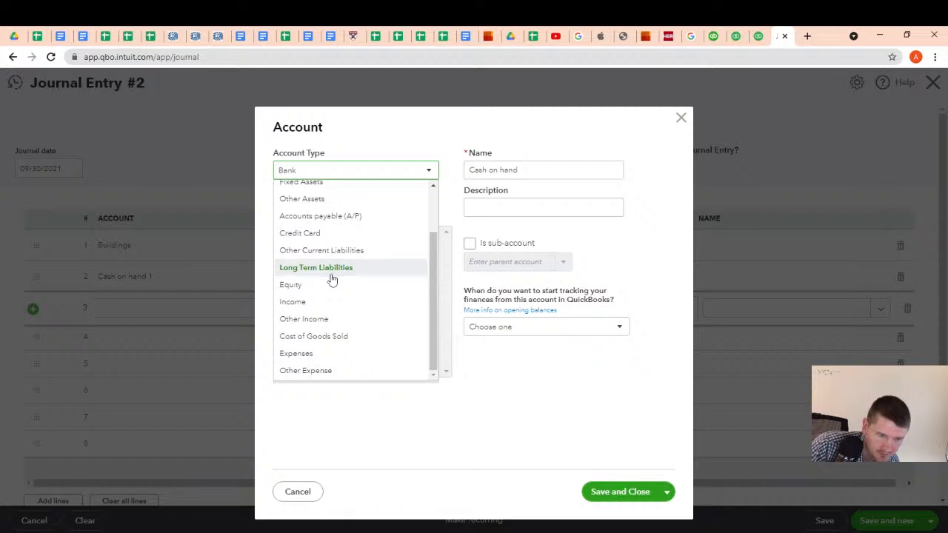
pyautogui.scroll(2, 335, 274)
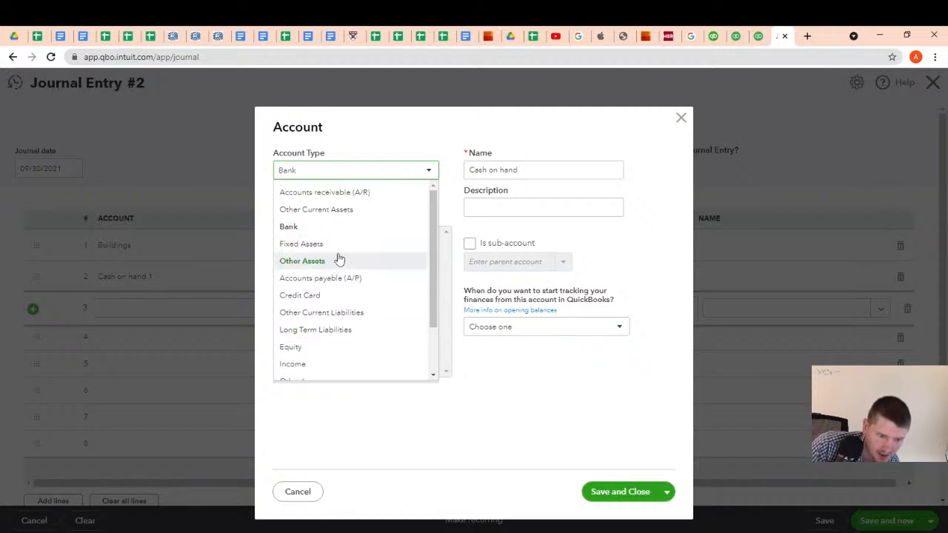
pyautogui.click(317, 331)
# Name the new account Non-current Mortgage with the detail type Notes Payable
pyautogui.tripleClick(529, 169)
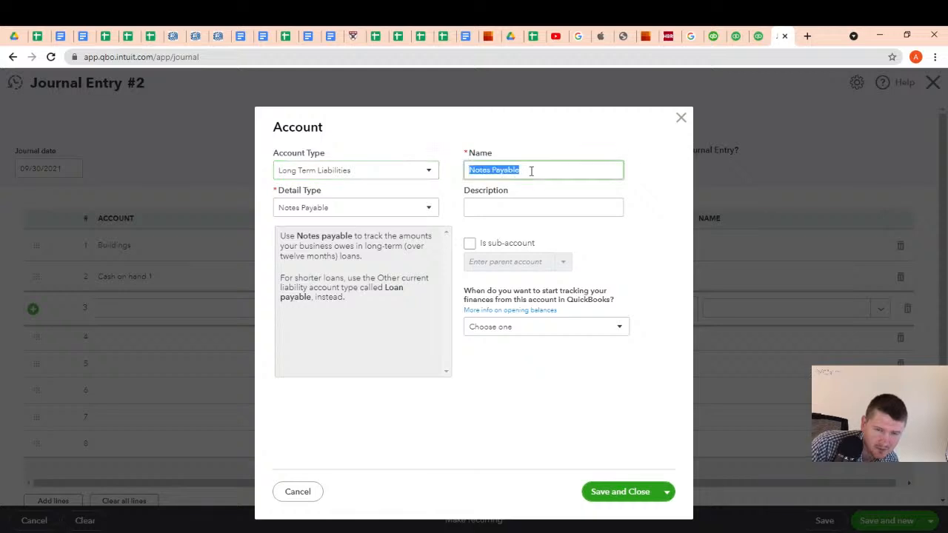
pyautogui.write('Non-current Mortgage')
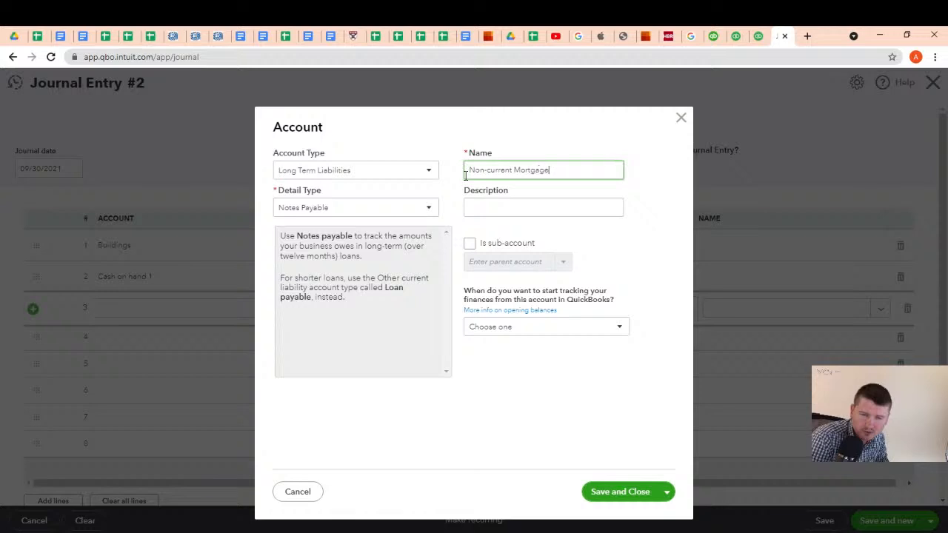
pyautogui.click(430, 210)
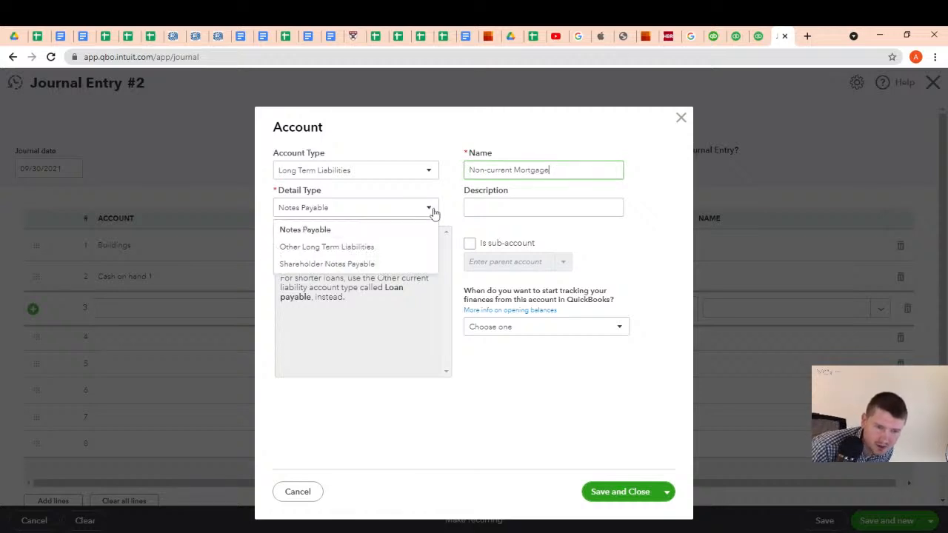
pyautogui.click(323, 233)
# Copy the account name Non-current Mortgage into its description and save the account to the third line
pyautogui.click(476, 209)
pyautogui.moveTo(550, 172); pyautogui.dragTo(396, 176)
pyautogui.hotkey('ctrl', 'c')
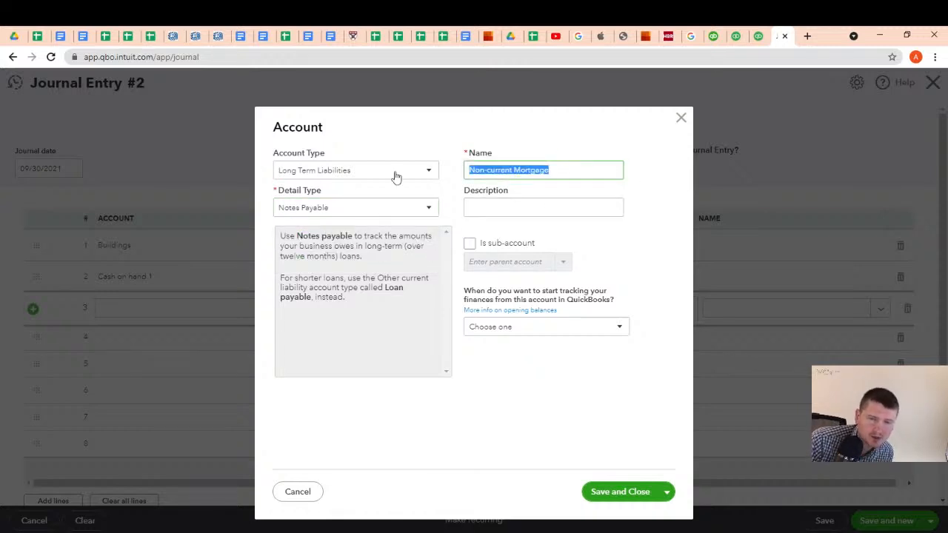
pyautogui.click(496, 201)
pyautogui.hotkey('ctrl', 'v')
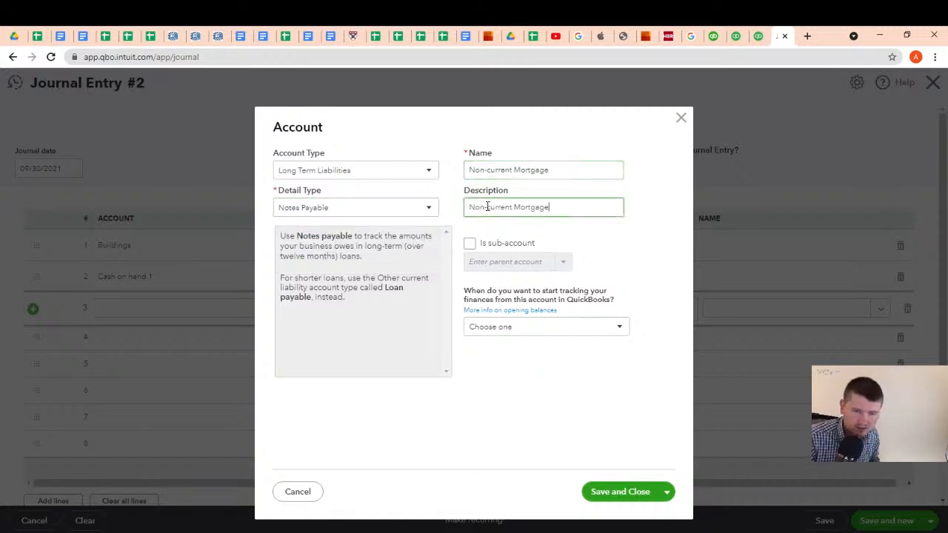
pyautogui.click(629, 492)
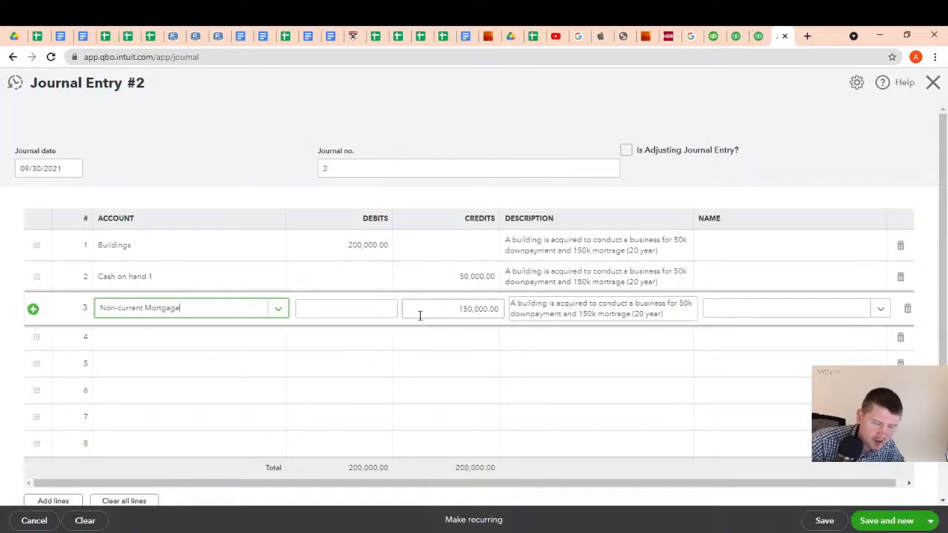
# Check the task 2 mortgage line in the Google Sheets Transaction list, then save journal entry 2 in QuickBooks and start a new one
pyautogui.click(33, 37)
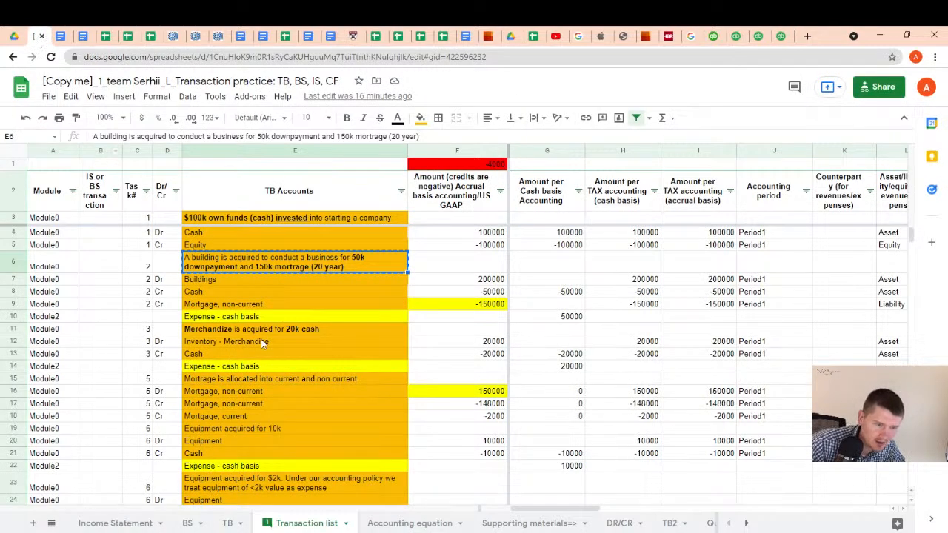
pyautogui.click(257, 306)
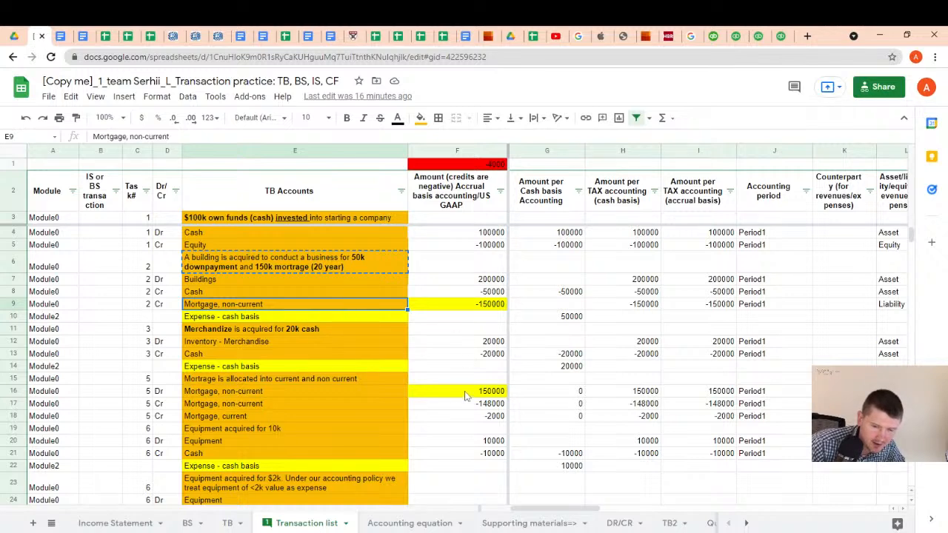
pyautogui.click(772, 36)
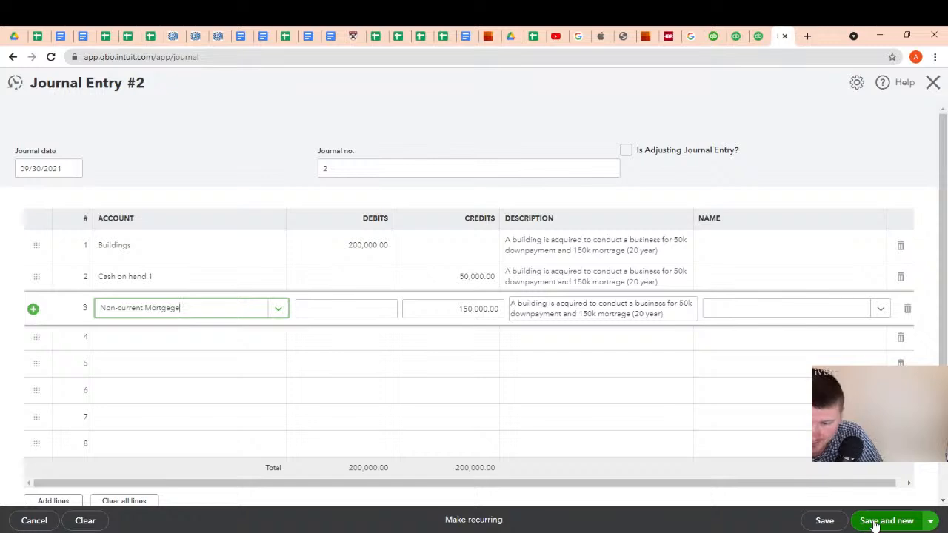
pyautogui.click(876, 523)
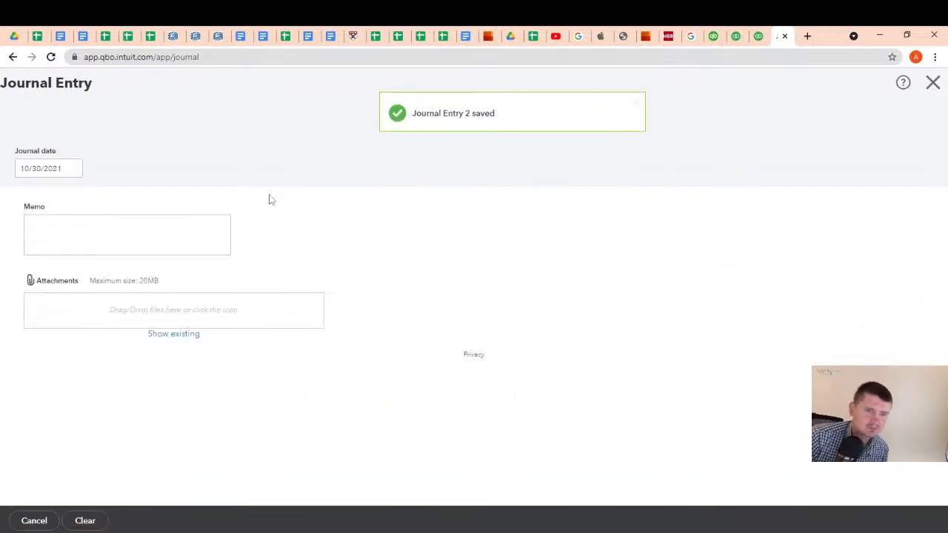
# Examine the task 3 merchandise purchase in the Google Sheets Transaction list, including its inventory and cash lines and amounts
pyautogui.click(40, 35)
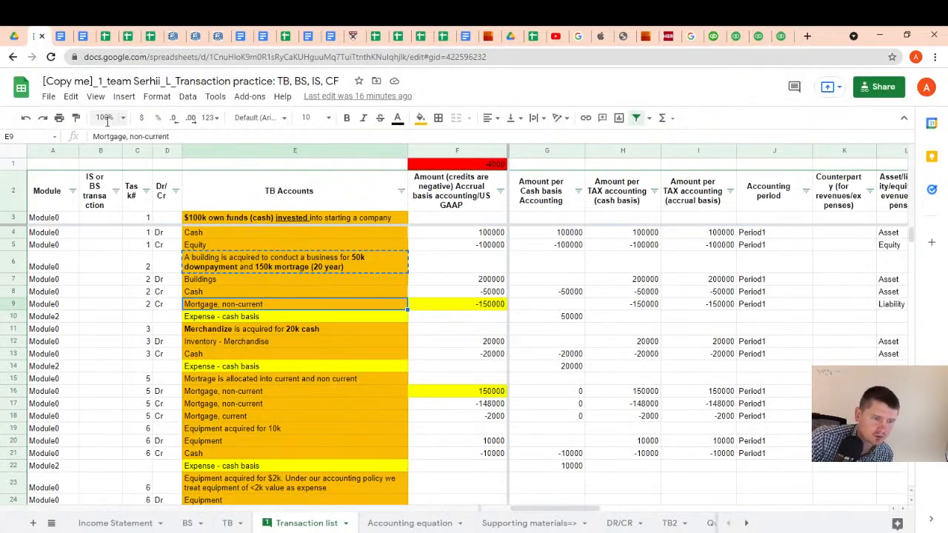
pyautogui.click(243, 332)
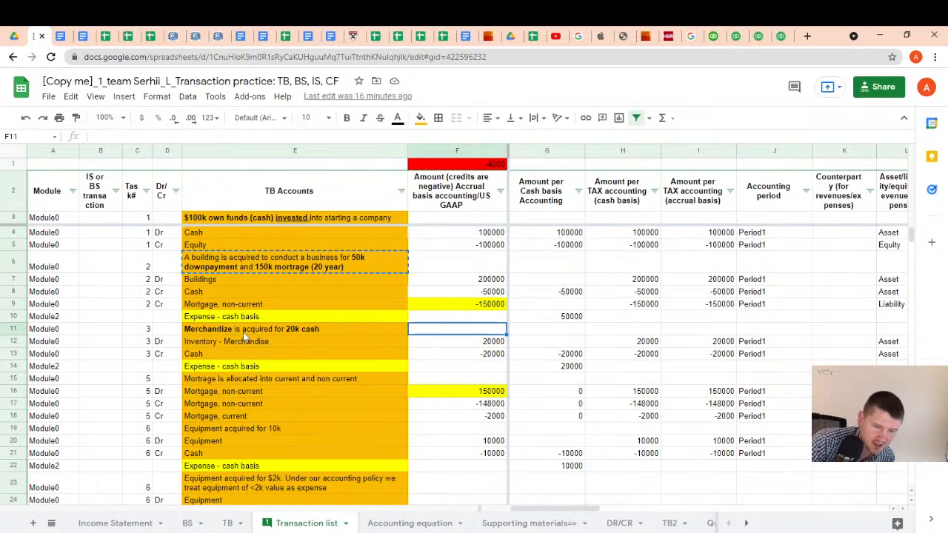
pyautogui.press('Down')
pyautogui.press('Right')
pyautogui.press('Left')
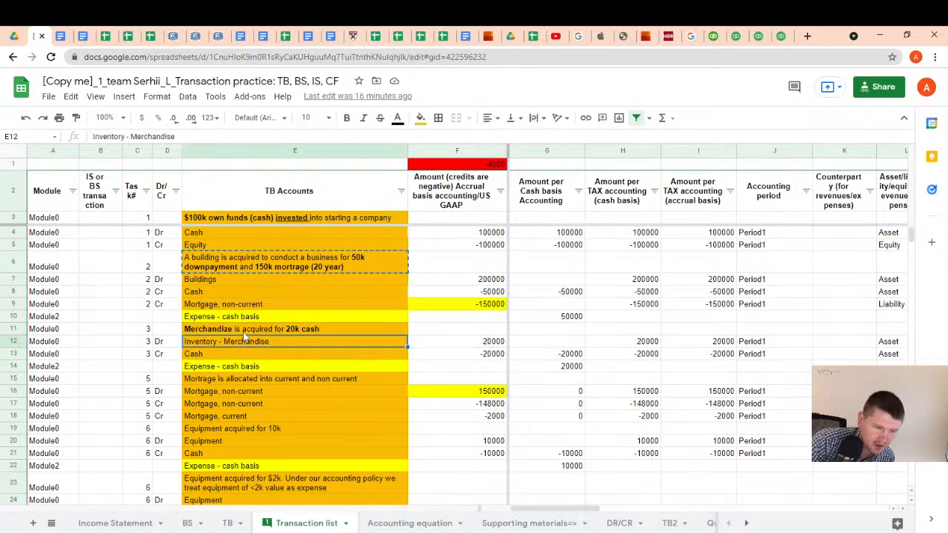
pyautogui.press('Down')
pyautogui.press('Up')
pyautogui.press('Right')
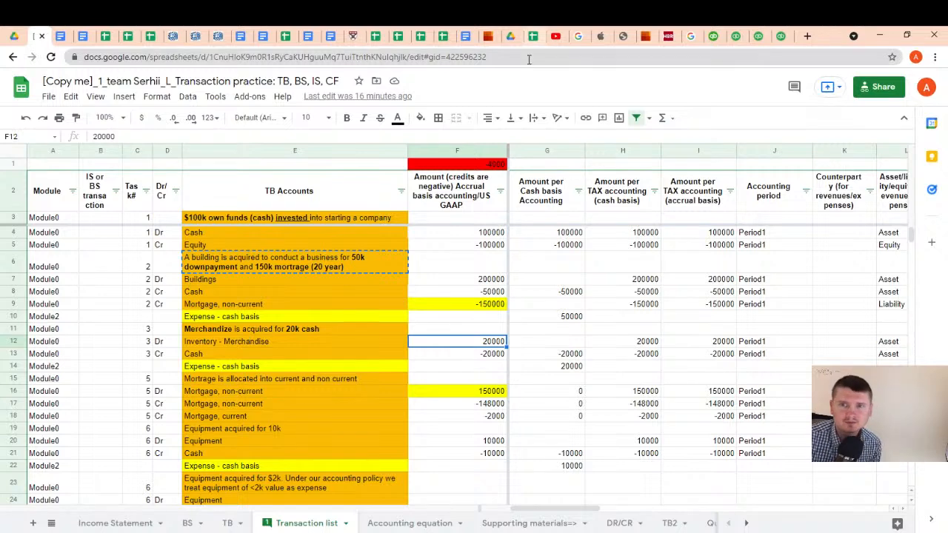
# Switch to QuickBooks, close the blank journal entry and open a new expense form without its guided tour
pyautogui.click(779, 35)
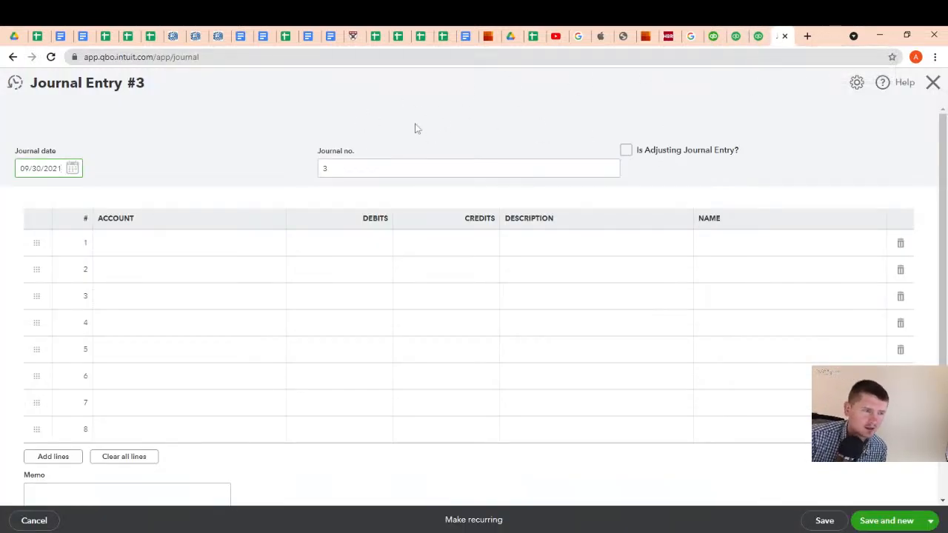
pyautogui.click(932, 84)
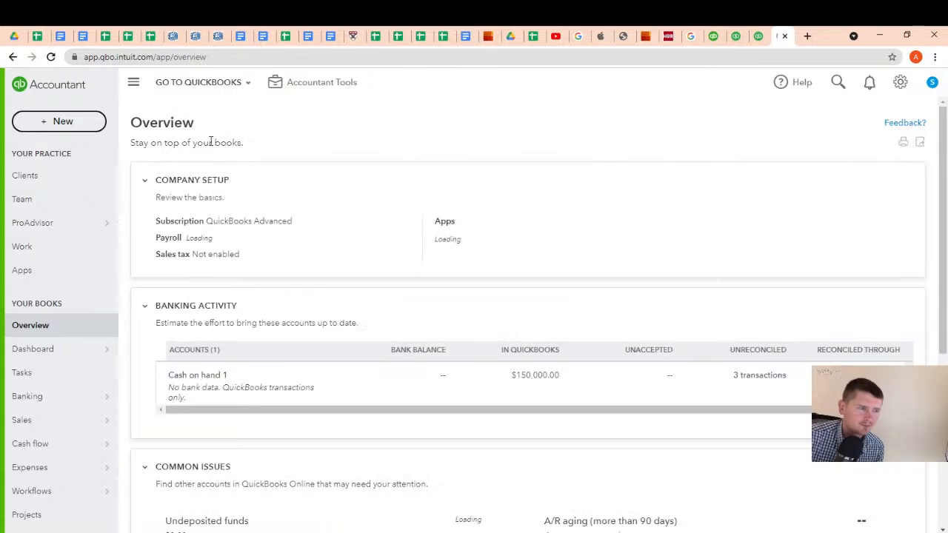
pyautogui.click(59, 121)
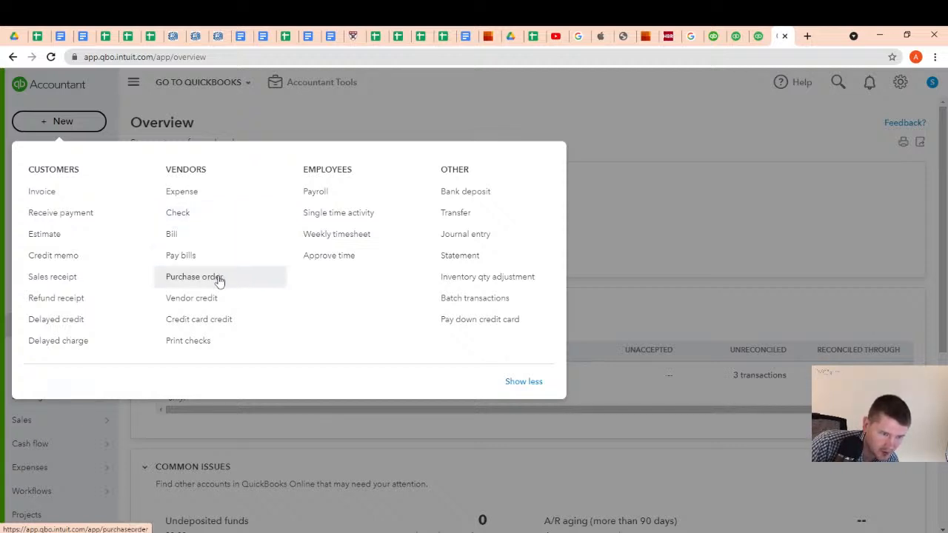
pyautogui.click(204, 194)
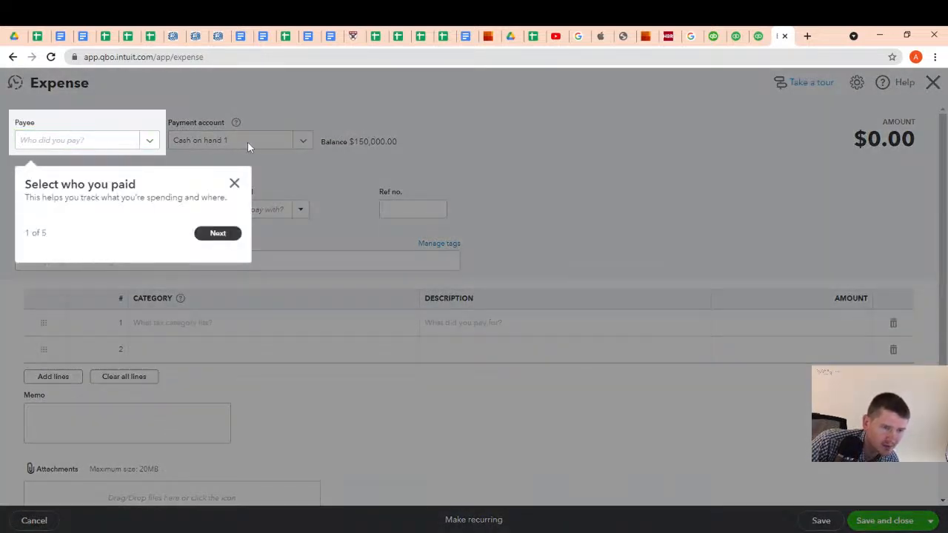
pyautogui.click(235, 183)
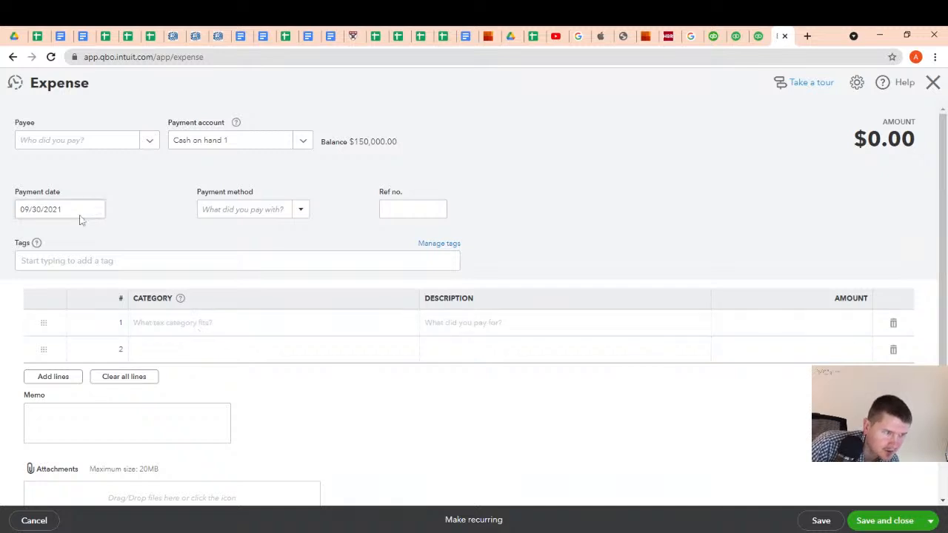
# Add a new payee named Merchandise vendor, of type Vendor, to the expense
pyautogui.click(150, 141)
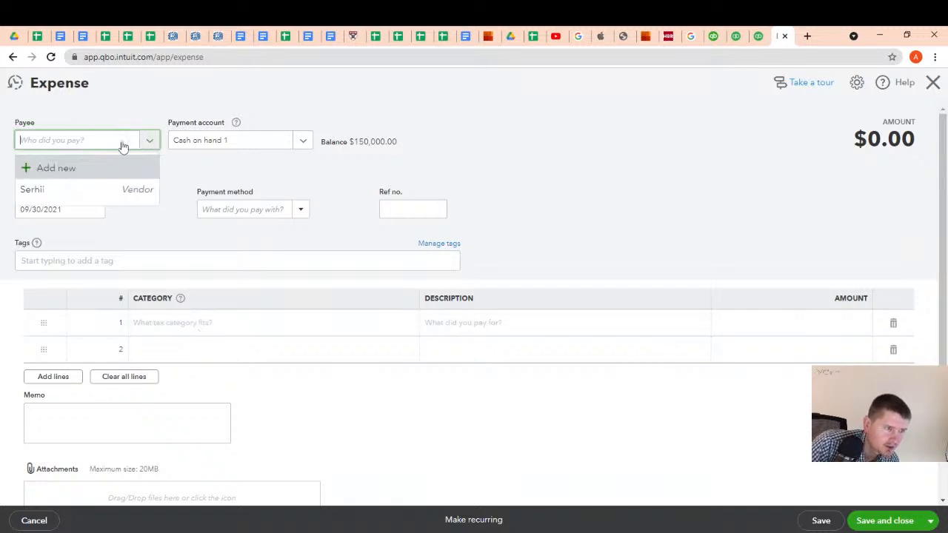
pyautogui.click(74, 171)
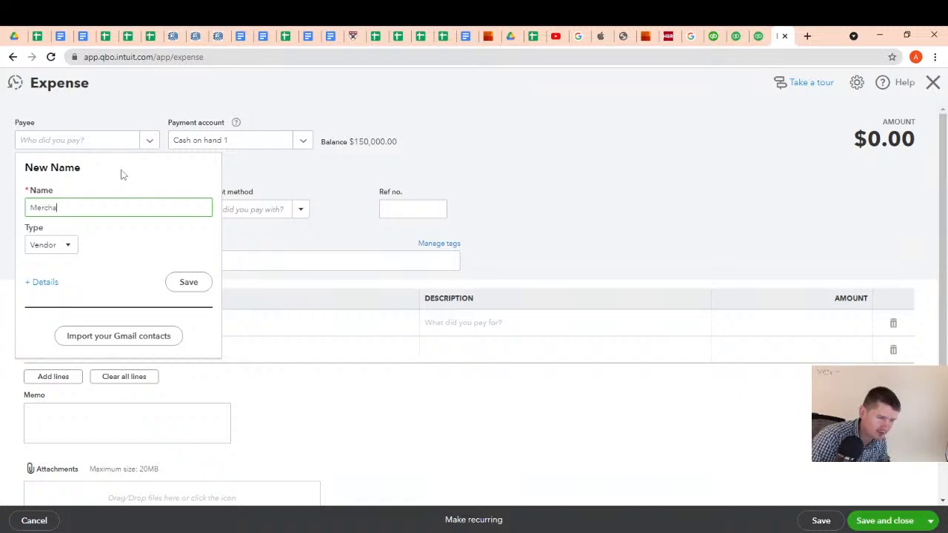
pyautogui.write('Merchandise')
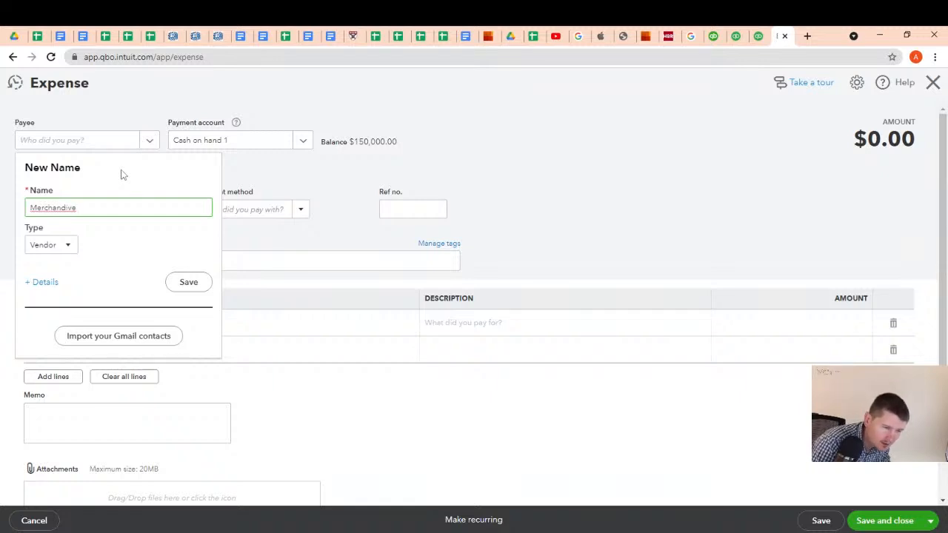
pyautogui.press('BackSpace')
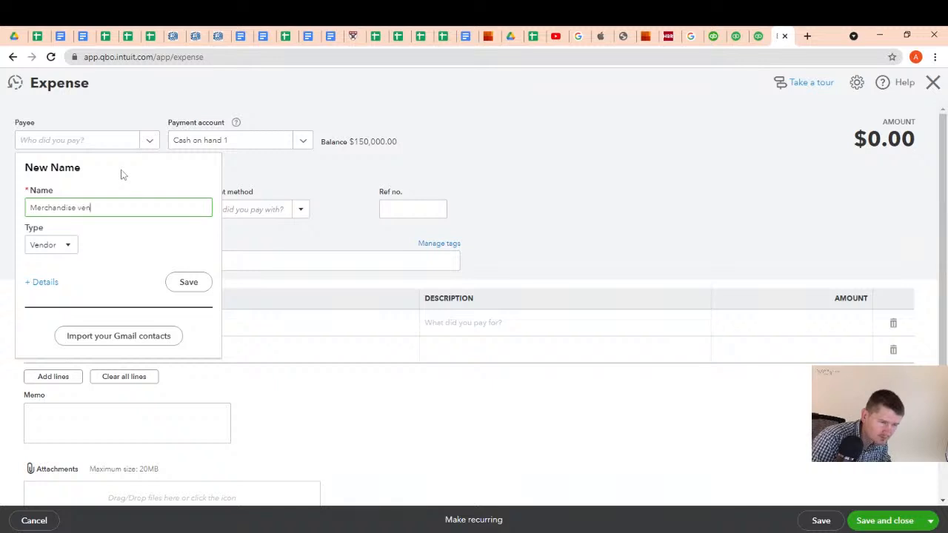
pyautogui.click(184, 285)
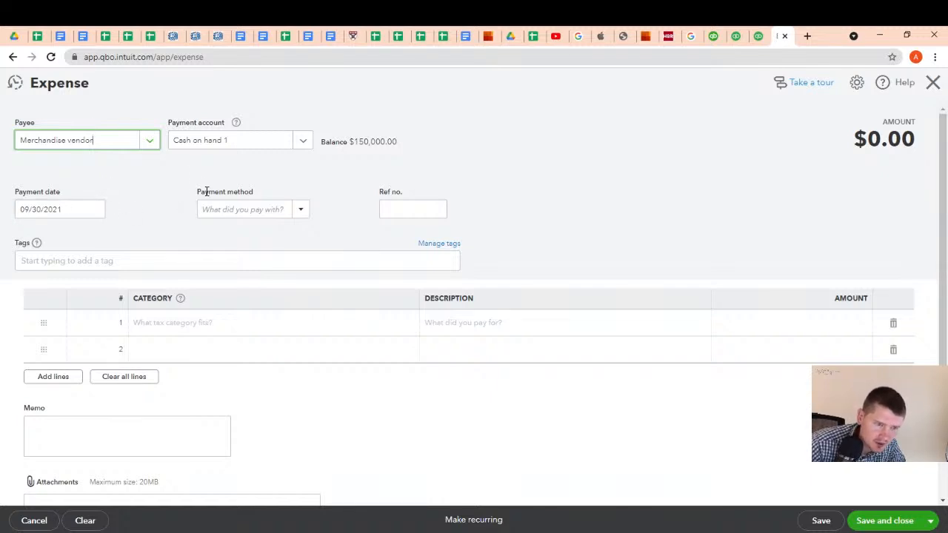
# Set the expense's payment method to Cash and open its first category line for entry
pyautogui.click(298, 214)
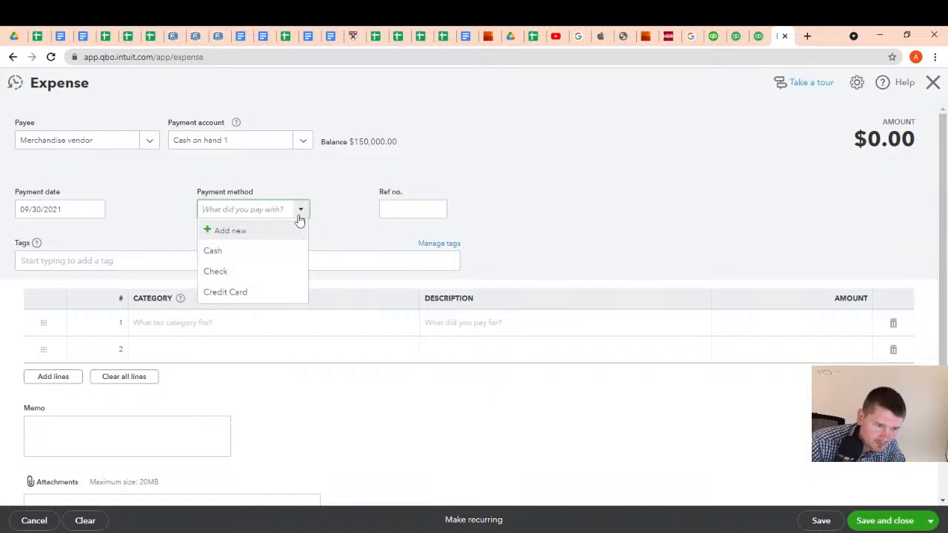
pyautogui.click(239, 254)
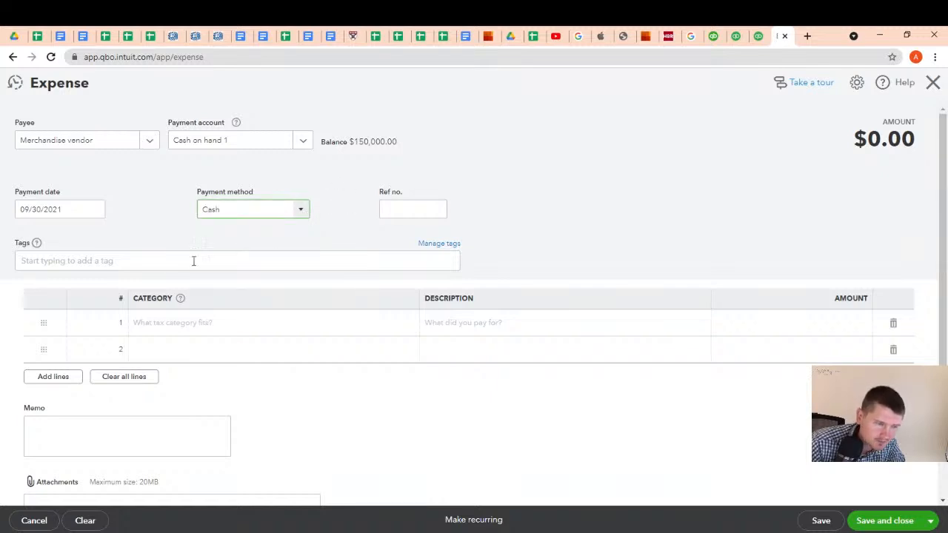
pyautogui.click(200, 327)
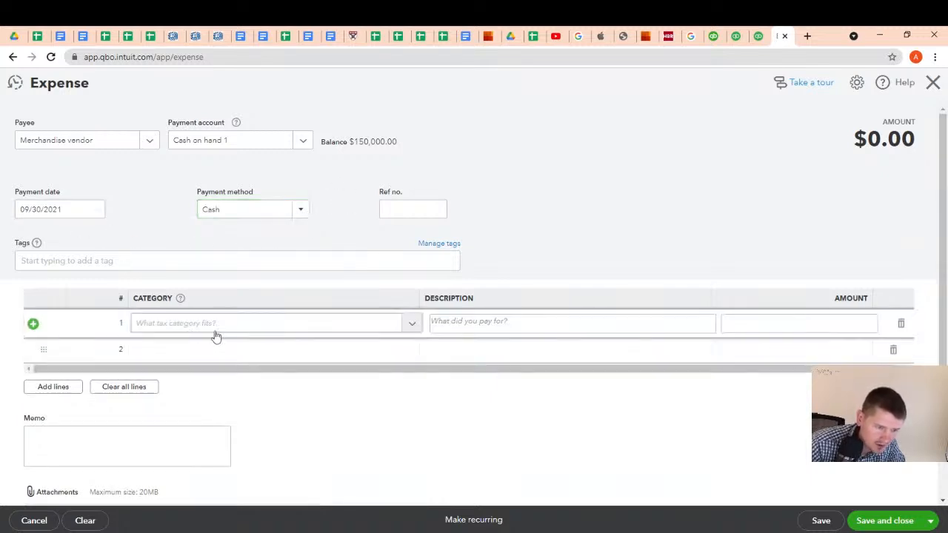
# Search the category list of the expense's first line for an inventory category
pyautogui.click(410, 326)
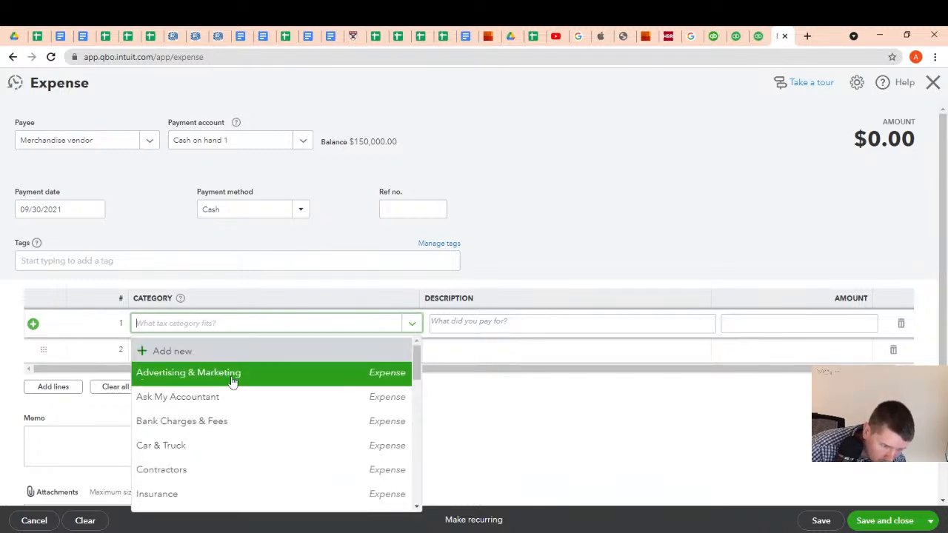
pyautogui.scroll(-3, 235, 444)
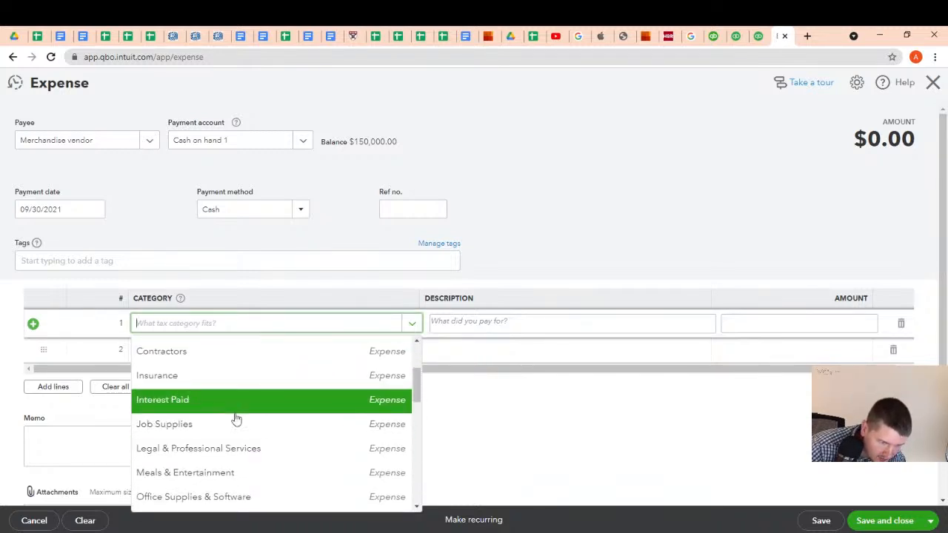
pyautogui.scroll(-3, 234, 420)
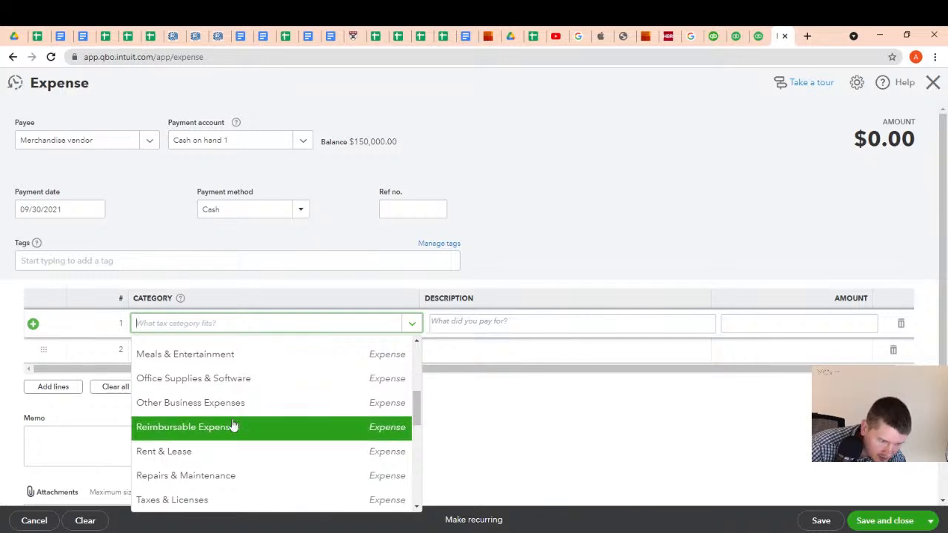
pyautogui.scroll(-3, 232, 428)
pyautogui.scroll(-3, 232, 428)
pyautogui.click(171, 324)
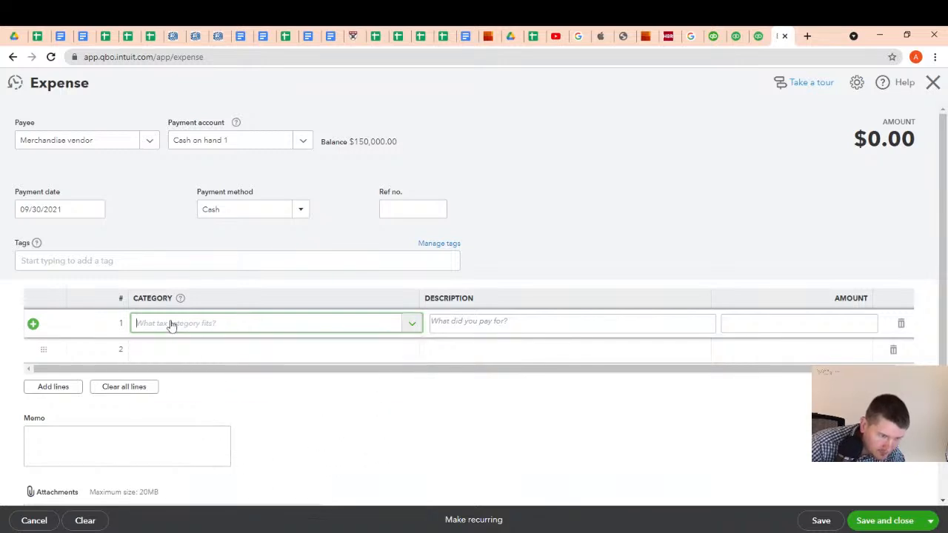
pyautogui.write('invenro')
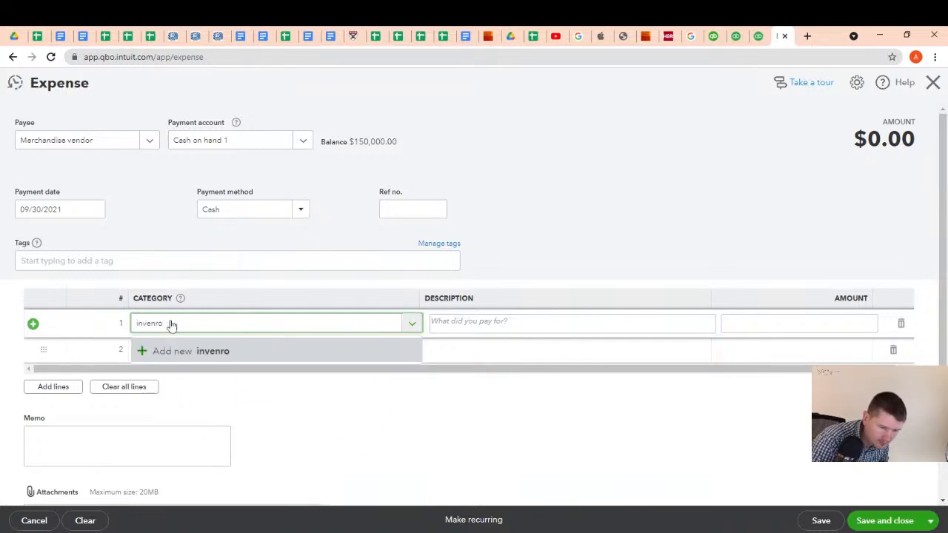
pyautogui.press('BackSpace')
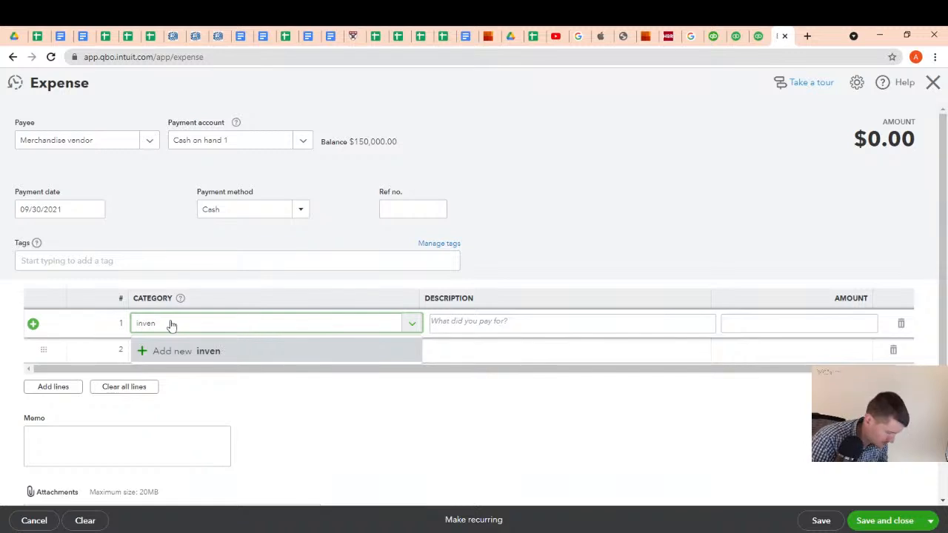
pyautogui.write('tory')
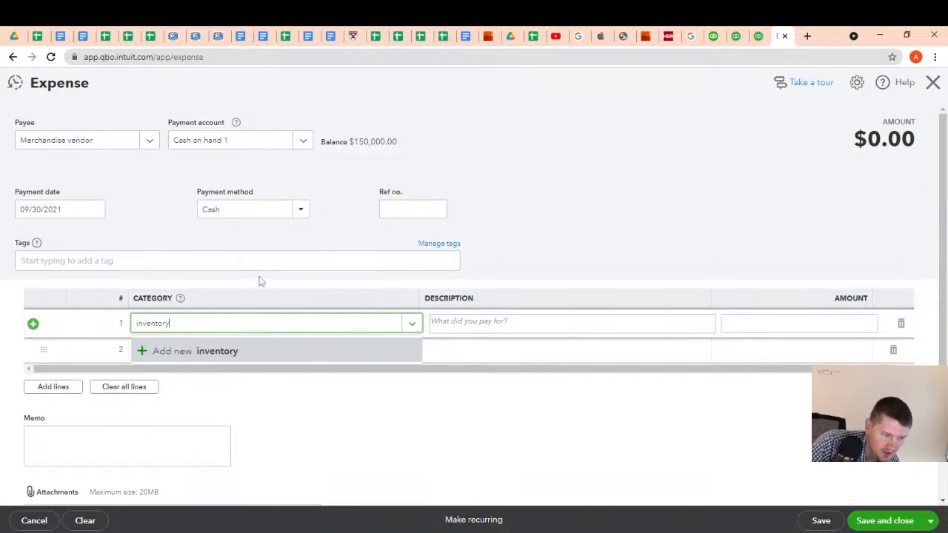
pyautogui.click(274, 261)
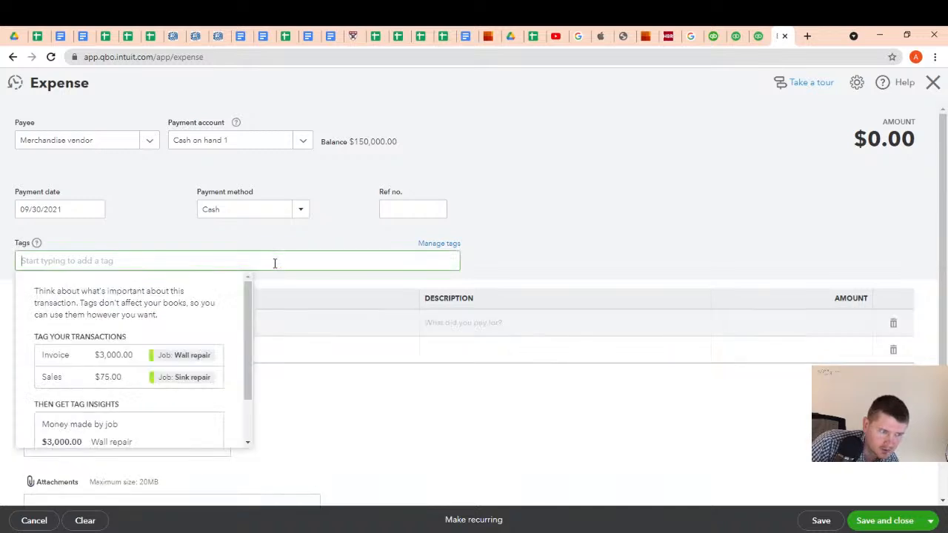
pyautogui.click(282, 231)
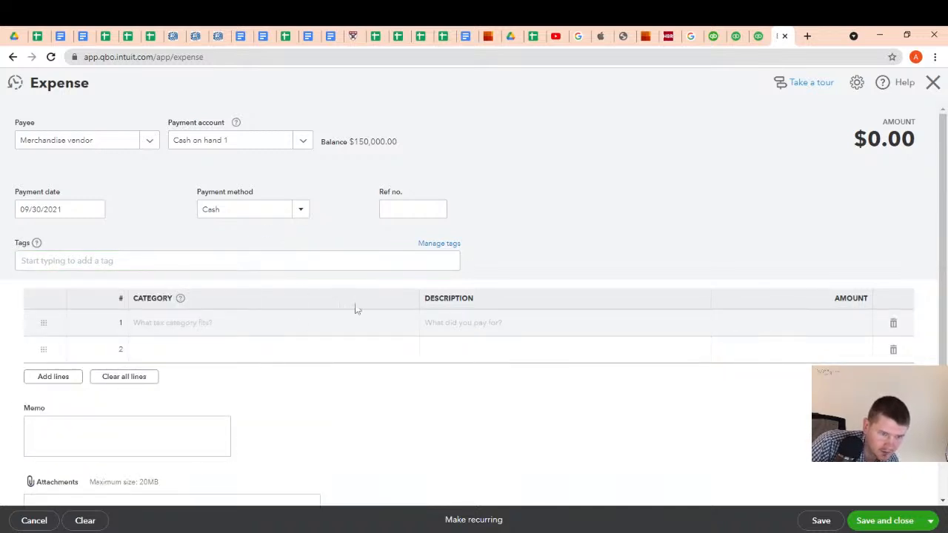
# Look through the expense line's category list once more, and close the expense without saving it
pyautogui.click(381, 323)
pyautogui.click(412, 324)
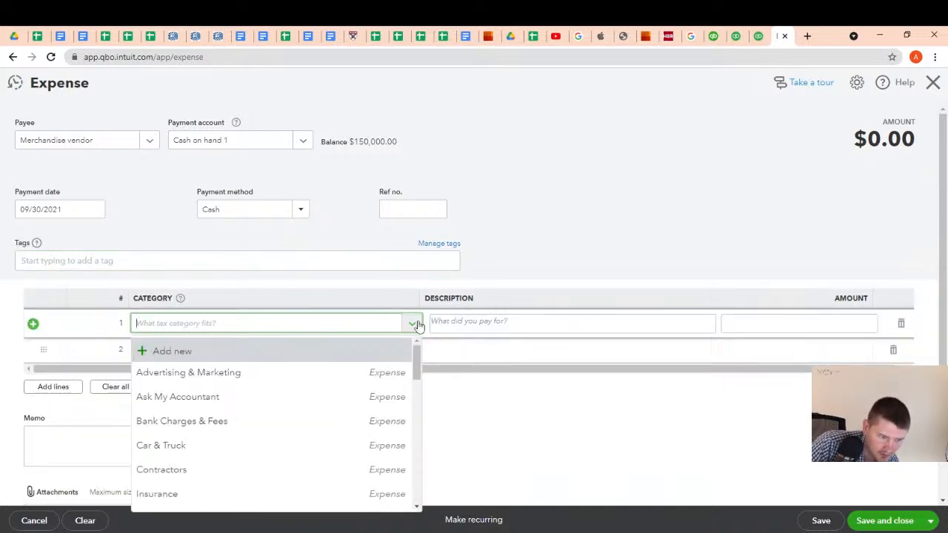
pyautogui.scroll(-10, 260, 400)
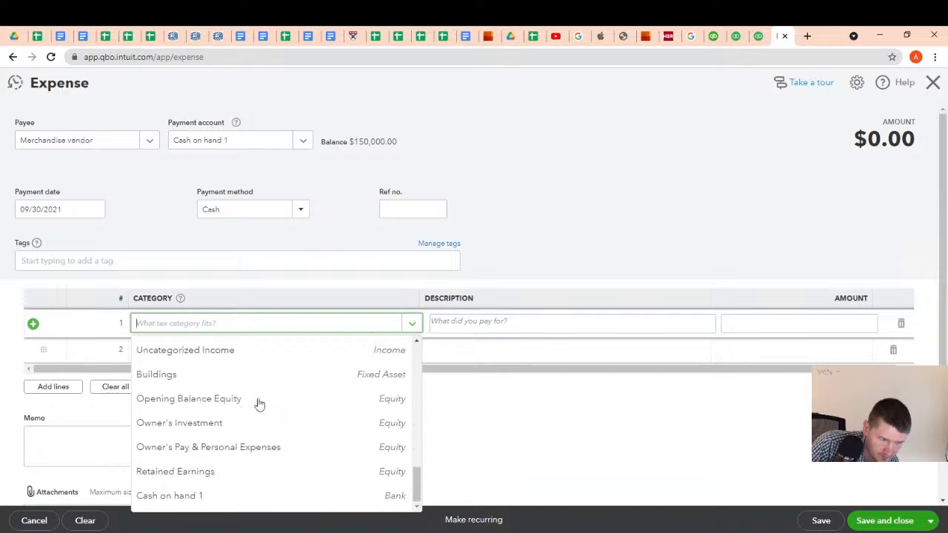
pyautogui.scroll(10, 259, 403)
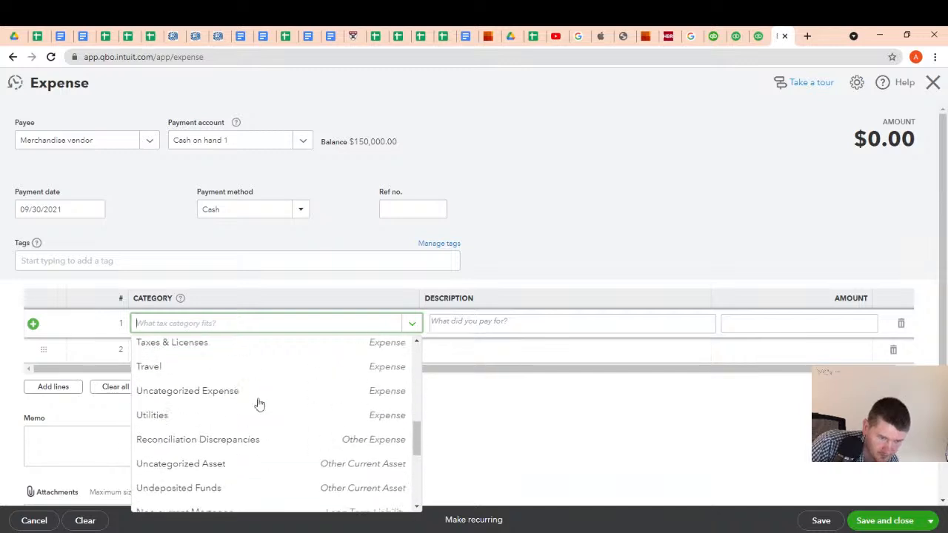
pyautogui.click(439, 312)
pyautogui.click(522, 237)
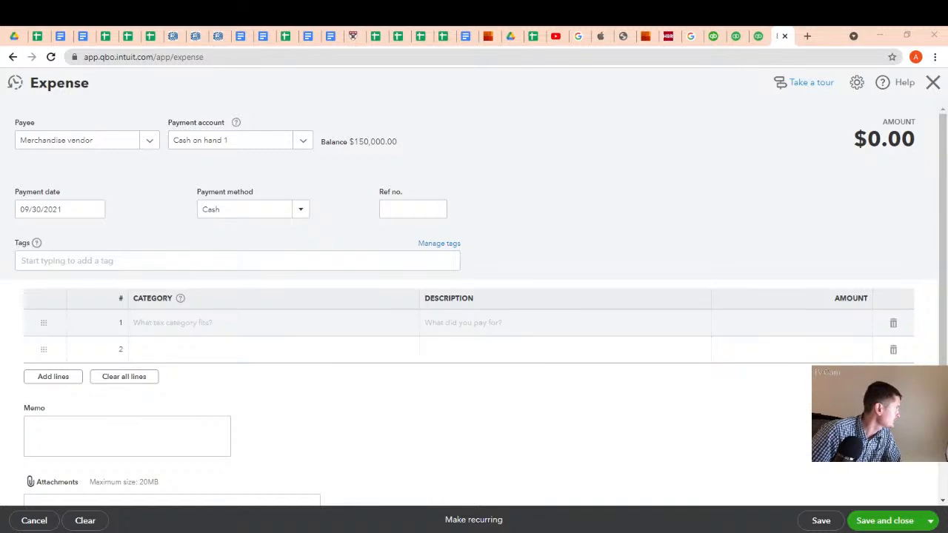
pyautogui.click(933, 82)
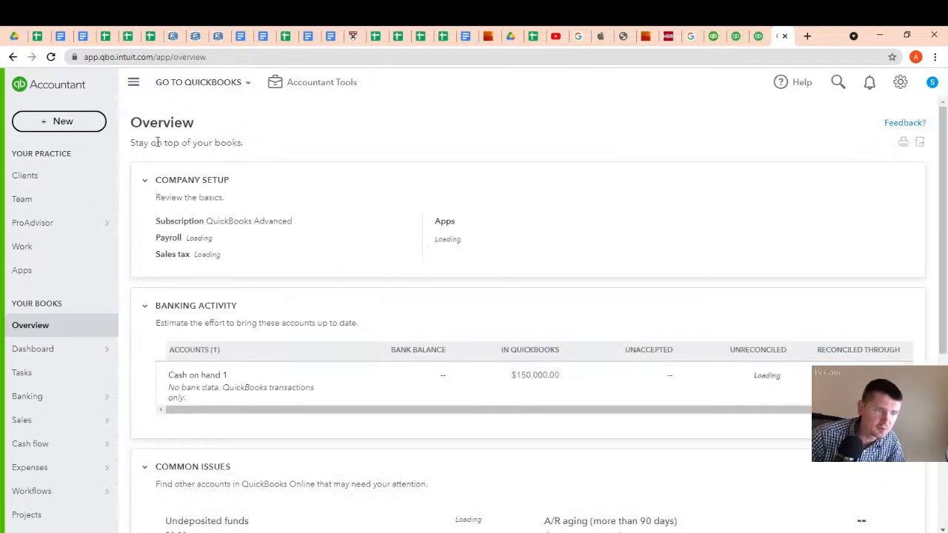
# Start a new bill with Merchandise vendor as the vendor
pyautogui.click(80, 123)
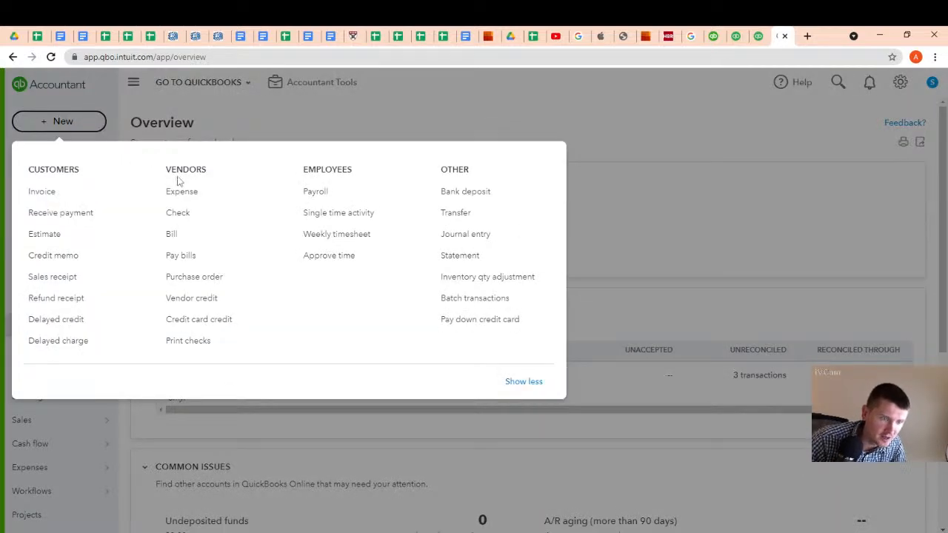
pyautogui.click(173, 238)
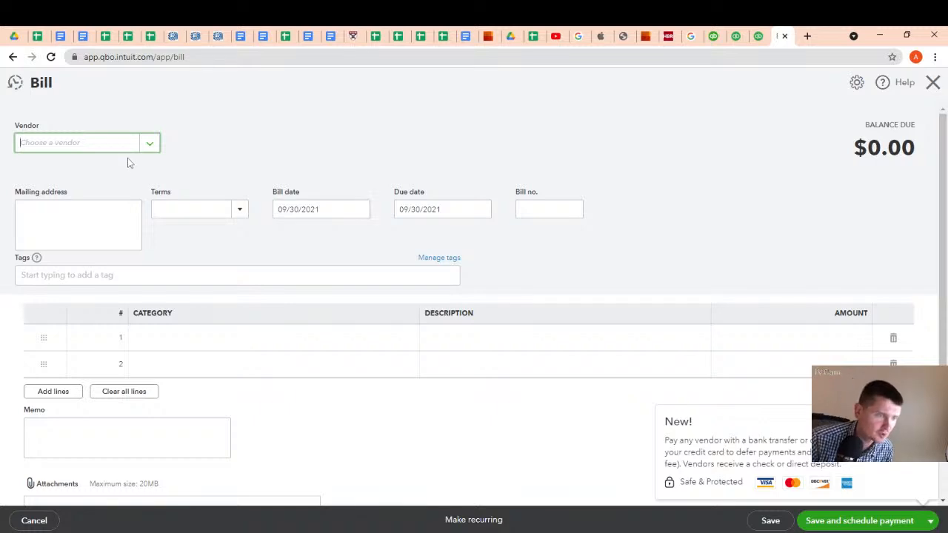
pyautogui.click(148, 143)
pyautogui.click(91, 194)
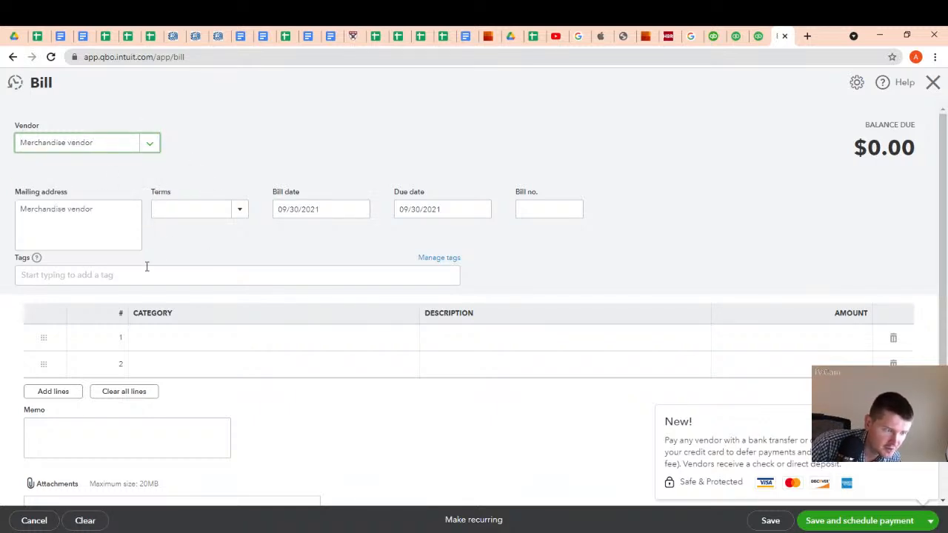
# Search the category list of the bill's first line for an inventory category
pyautogui.click(165, 347)
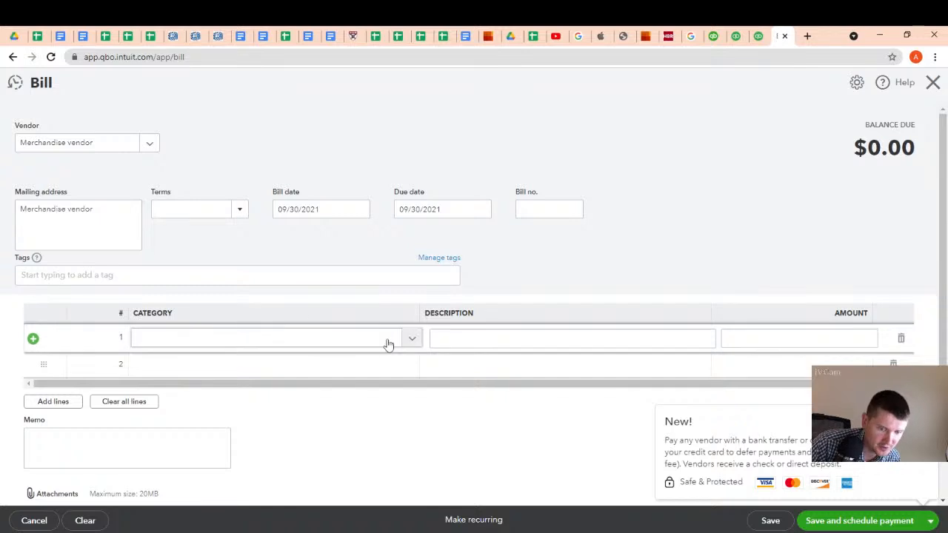
pyautogui.click(412, 339)
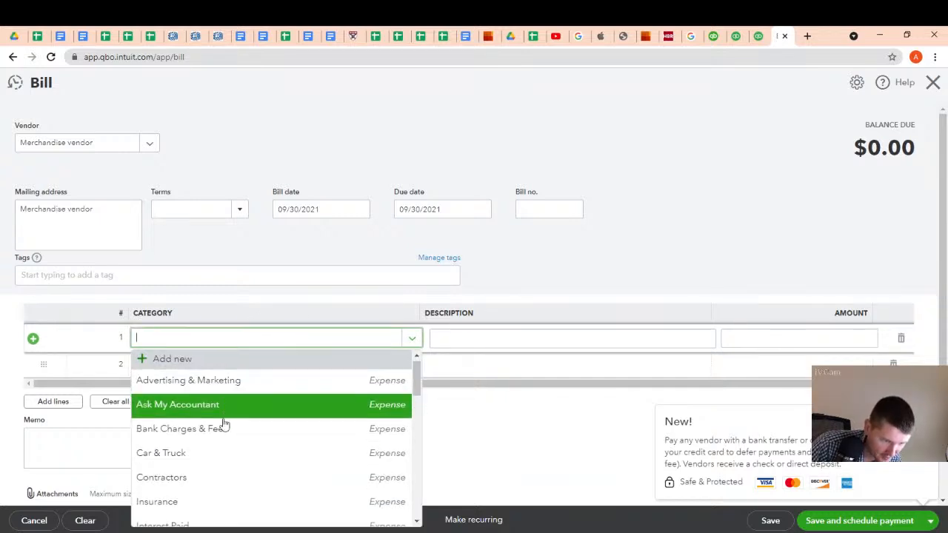
pyautogui.scroll(-2, 222, 426)
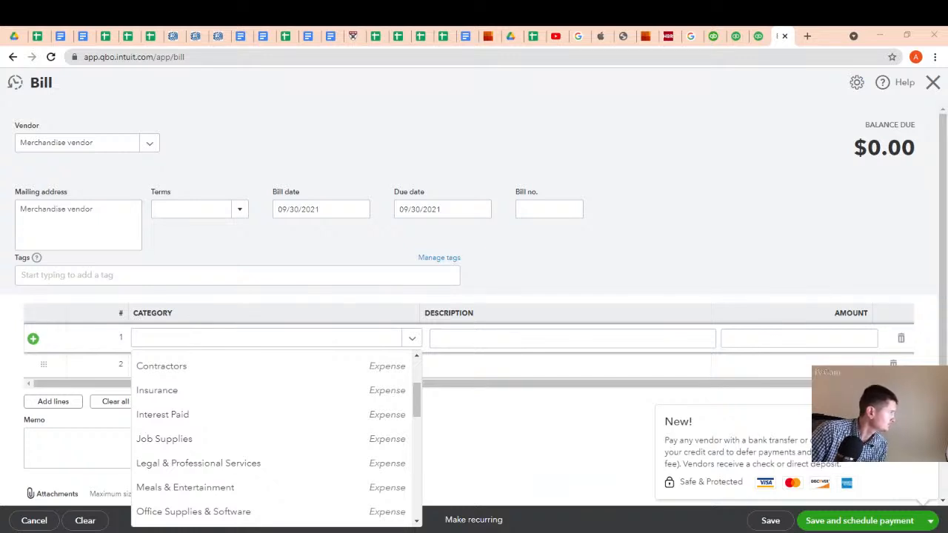
pyautogui.click(213, 337)
pyautogui.write('inver')
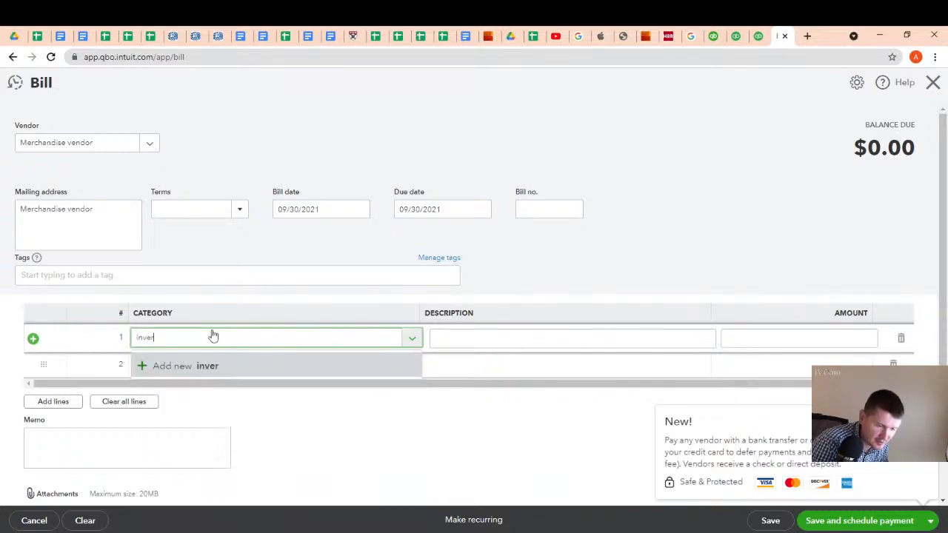
pyautogui.press('BackSpace')
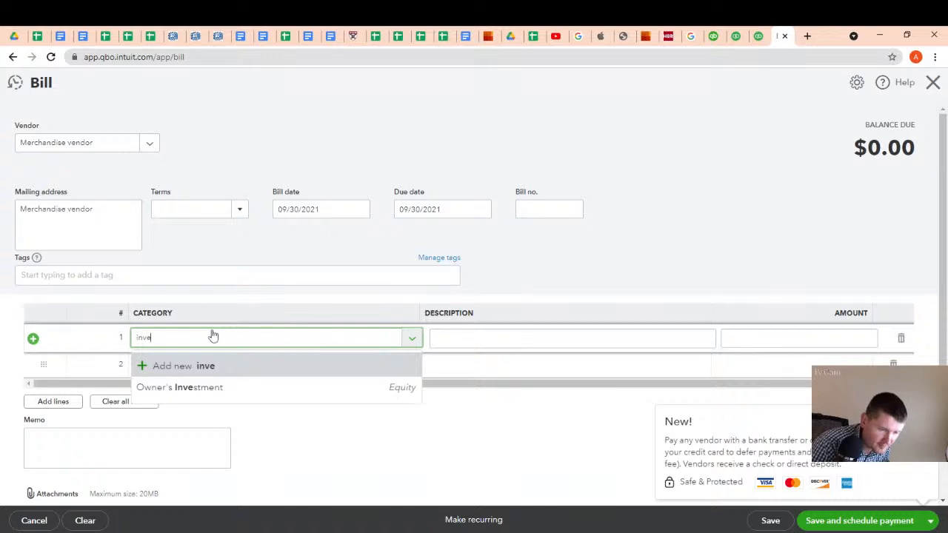
pyautogui.write('n')
pyautogui.write('tory')
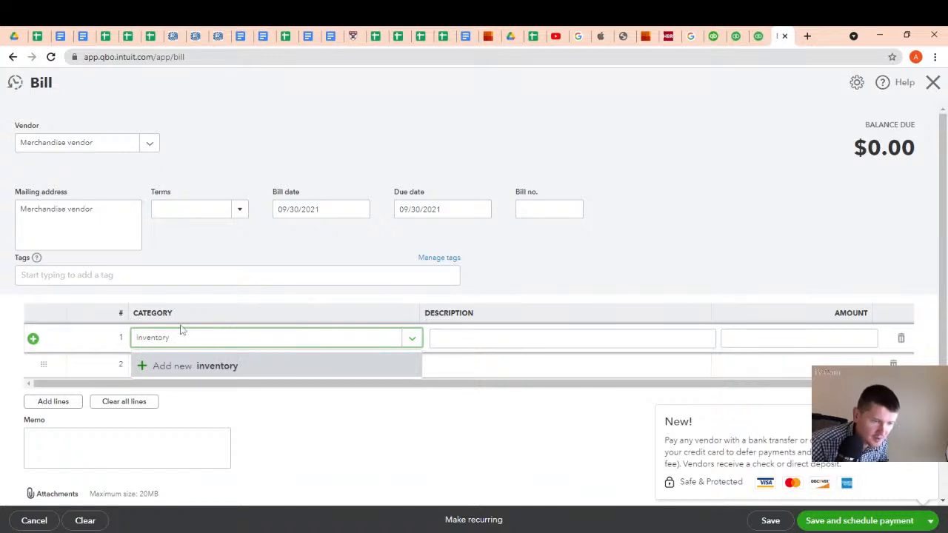
# Clear the inventory text from the bill's first line and discard the bill without saving
pyautogui.moveTo(180, 335); pyautogui.dragTo(132, 337)
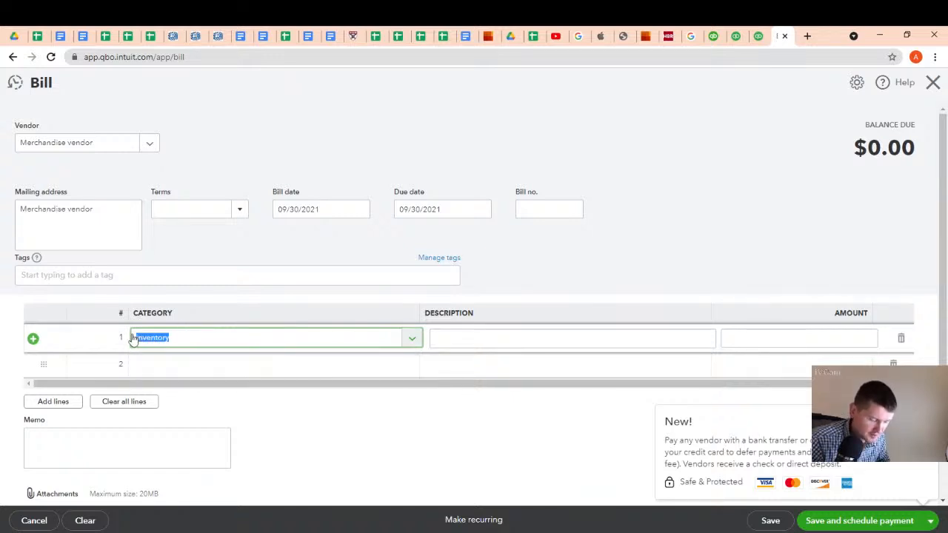
pyautogui.press('BackSpace')
pyautogui.click(933, 83)
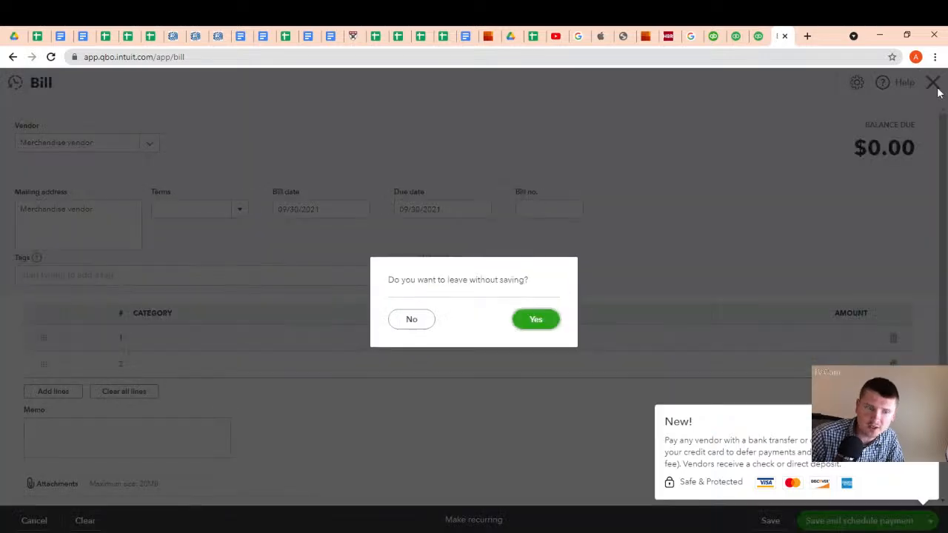
pyautogui.click(534, 319)
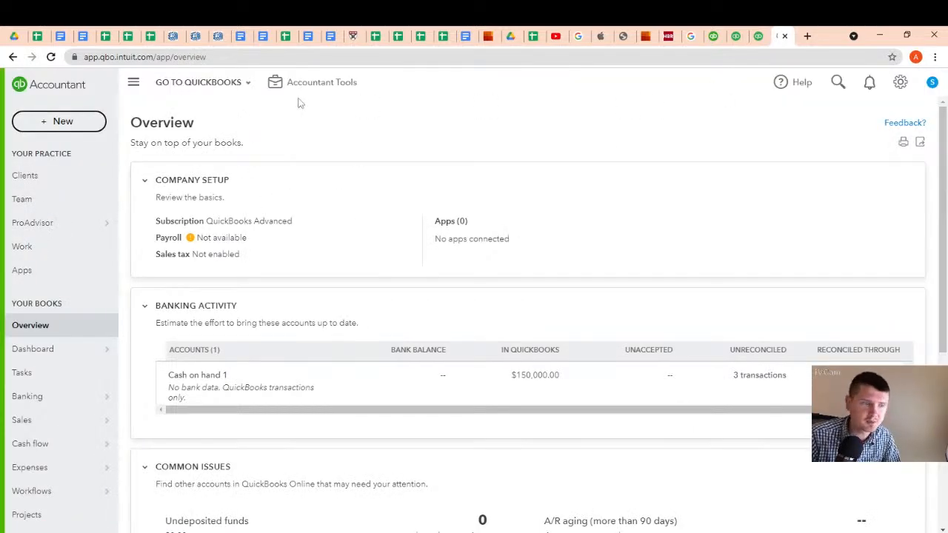
# Start a new journal entry and credit Cash on hand 1 with 20000 on the first line
pyautogui.click(72, 124)
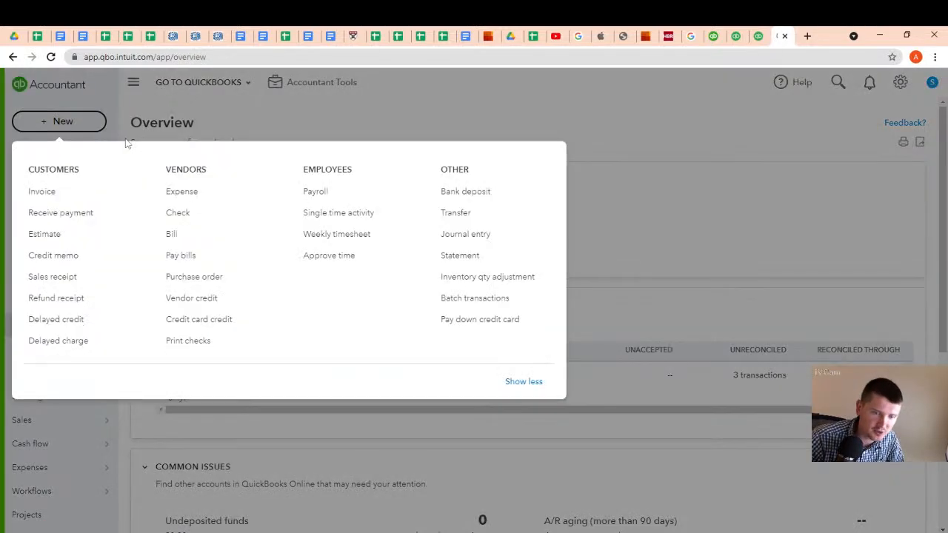
pyautogui.click(459, 235)
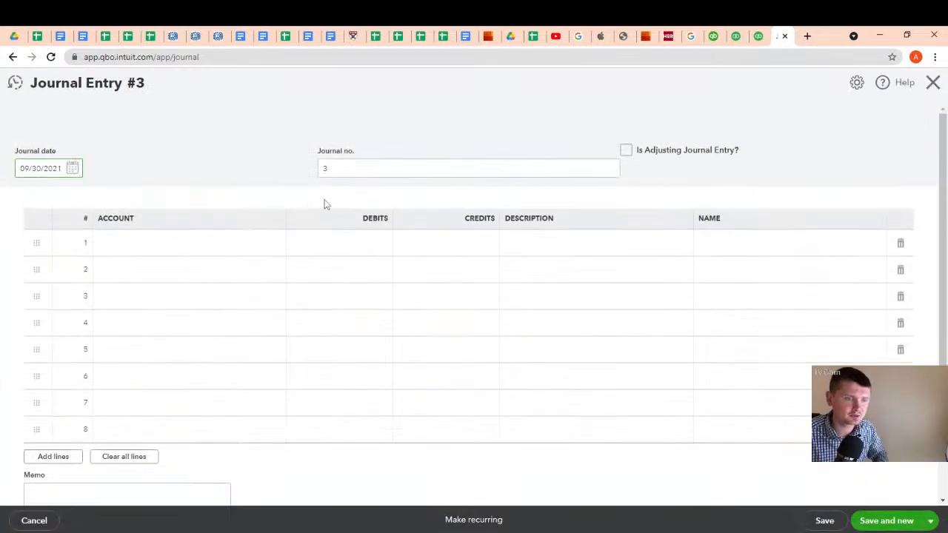
pyautogui.click(160, 253)
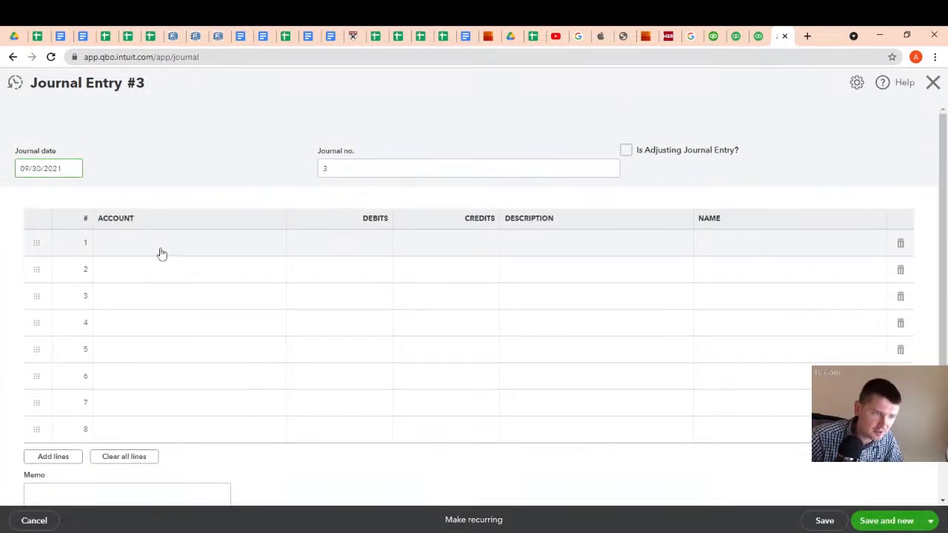
pyautogui.click(275, 245)
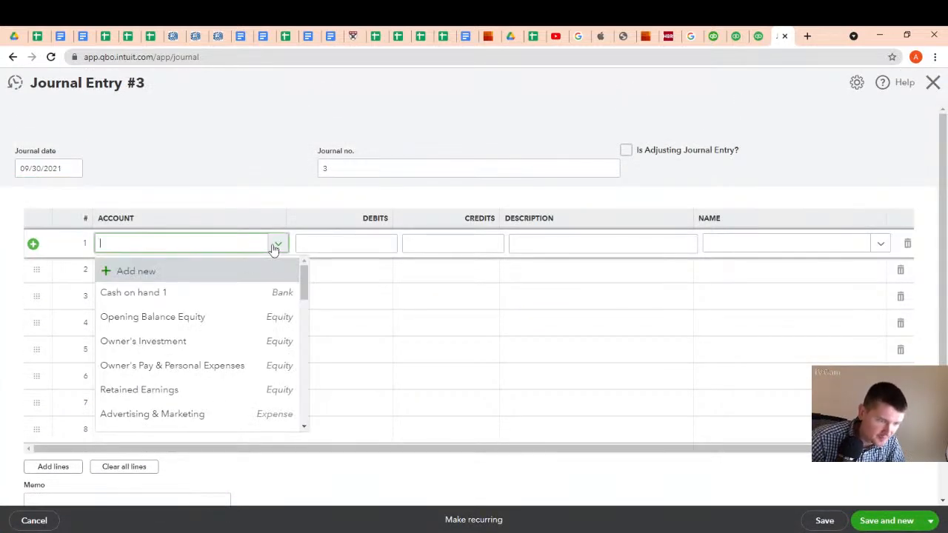
pyautogui.click(214, 292)
pyautogui.click(452, 241)
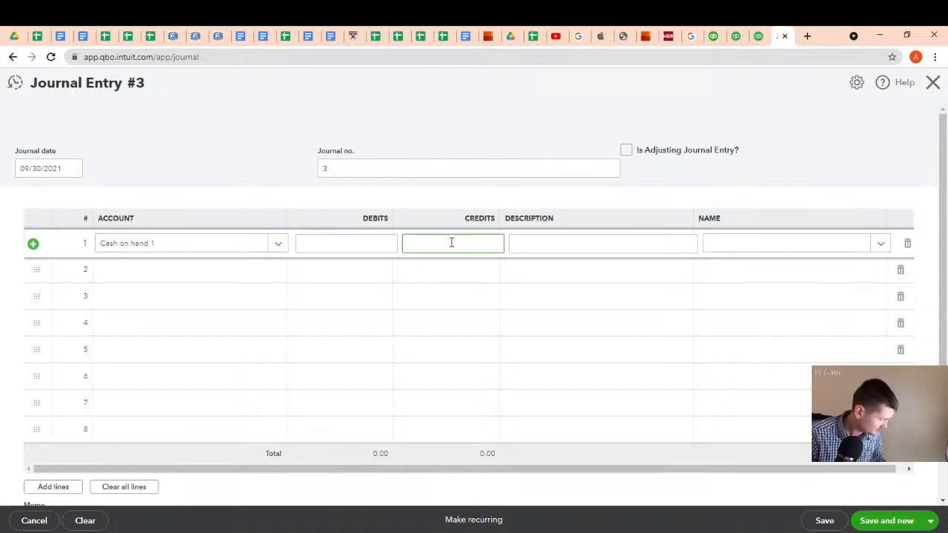
pyautogui.write('20000')
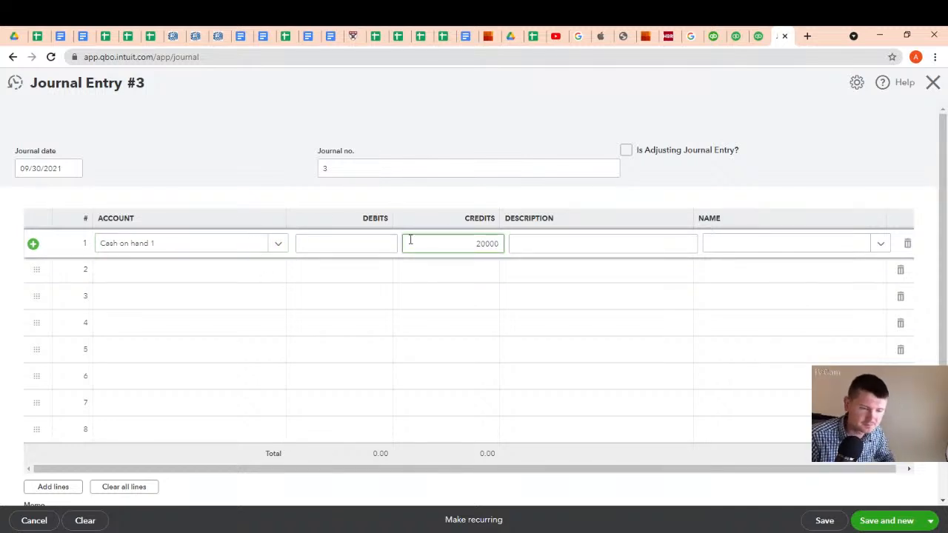
# Search the second line's account list for an inventory account and start adding a new account from it
pyautogui.click(188, 269)
pyautogui.click(277, 271)
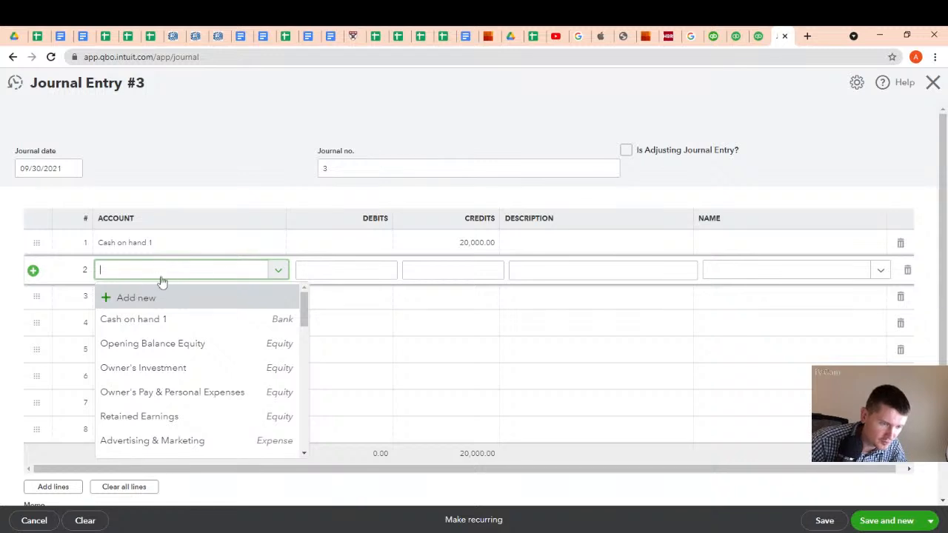
pyautogui.write('inven')
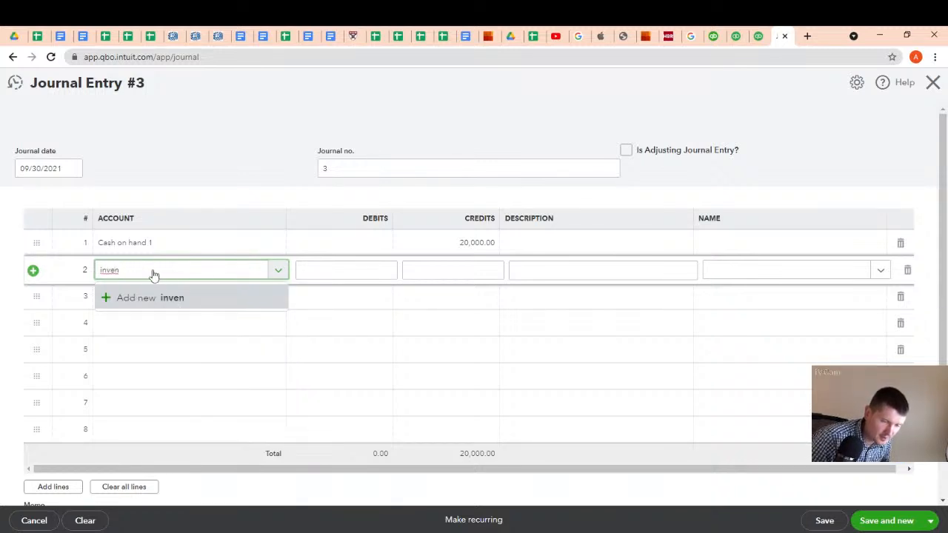
pyautogui.press('BackSpace')
pyautogui.press('BackSpace')
pyautogui.press('BackSpace')
pyautogui.press('BackSpace')
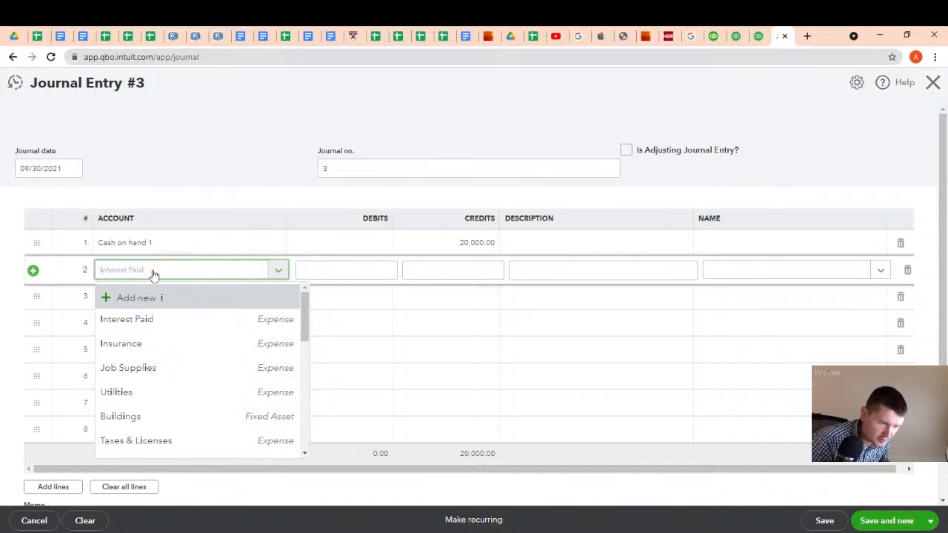
pyautogui.click(118, 298)
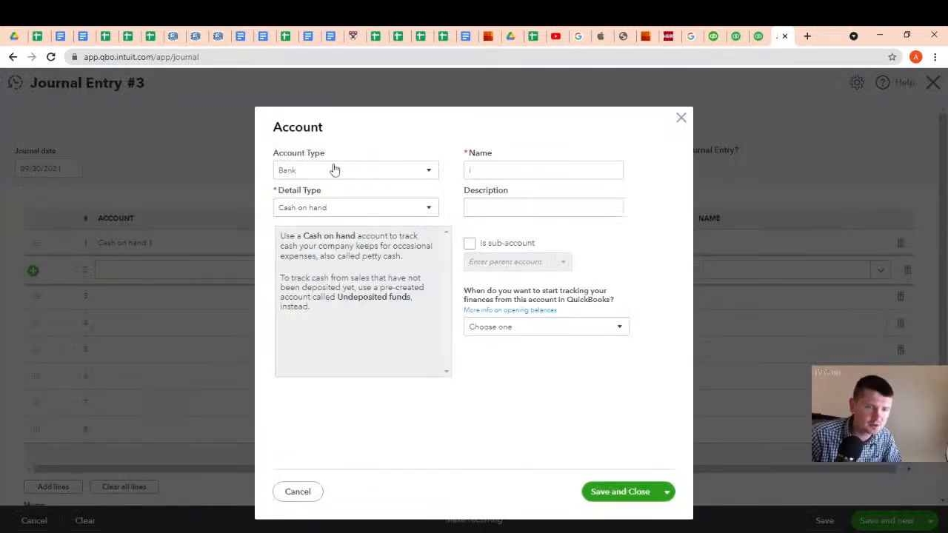
# Set the new account's type to Other Current Assets and name it Inventory
pyautogui.click(388, 173)
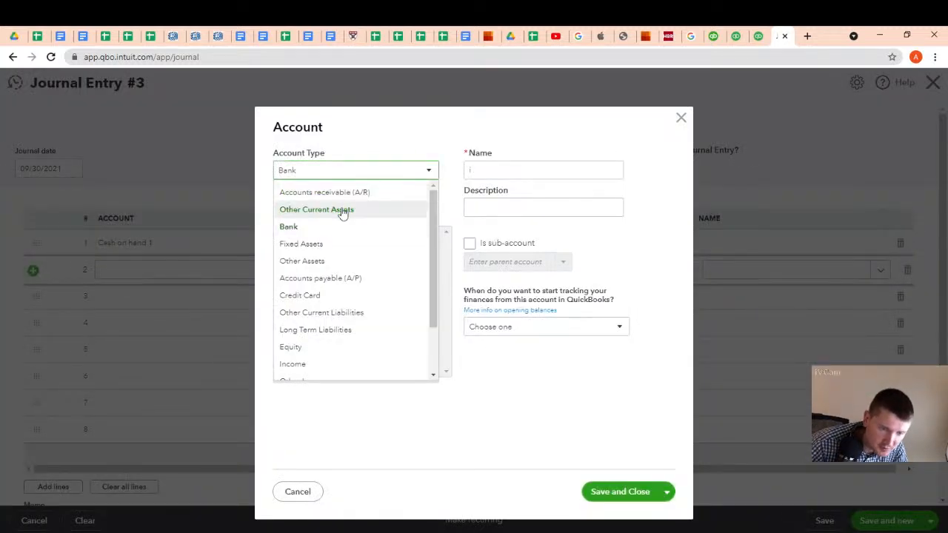
pyautogui.scroll(-2, 333, 307)
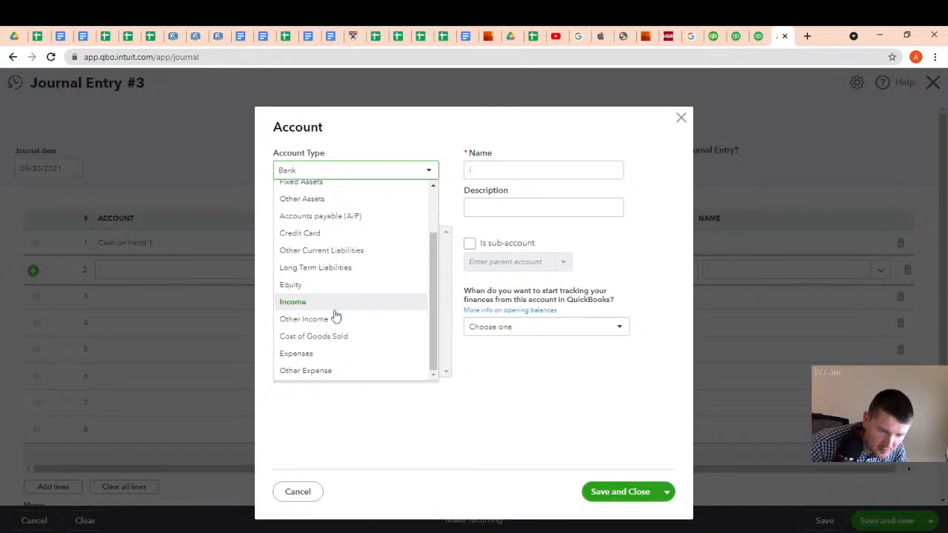
pyautogui.scroll(2, 334, 308)
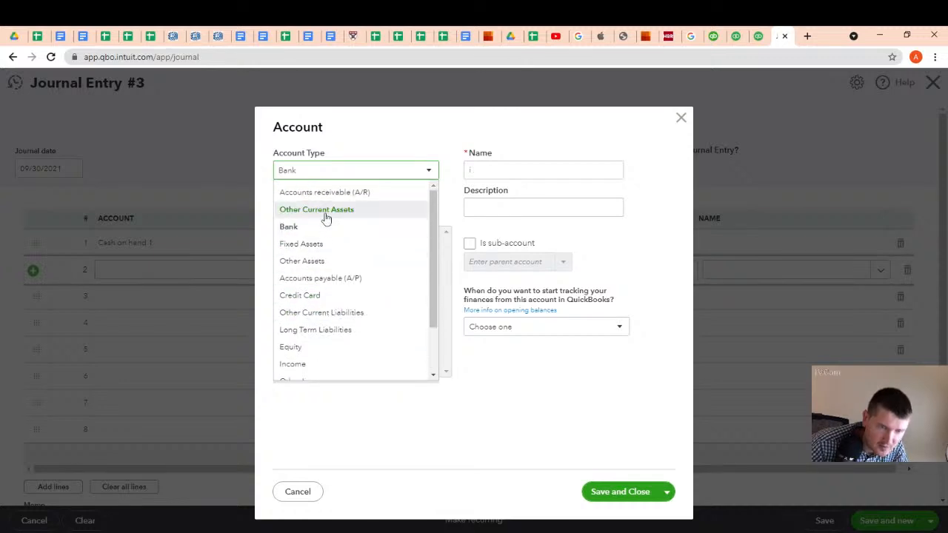
pyautogui.click(325, 211)
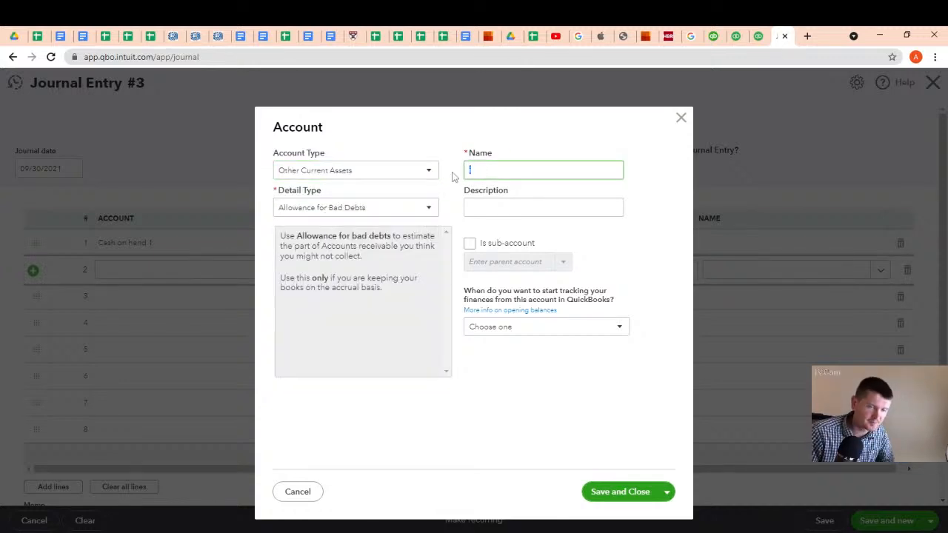
pyautogui.write('Invenotry')
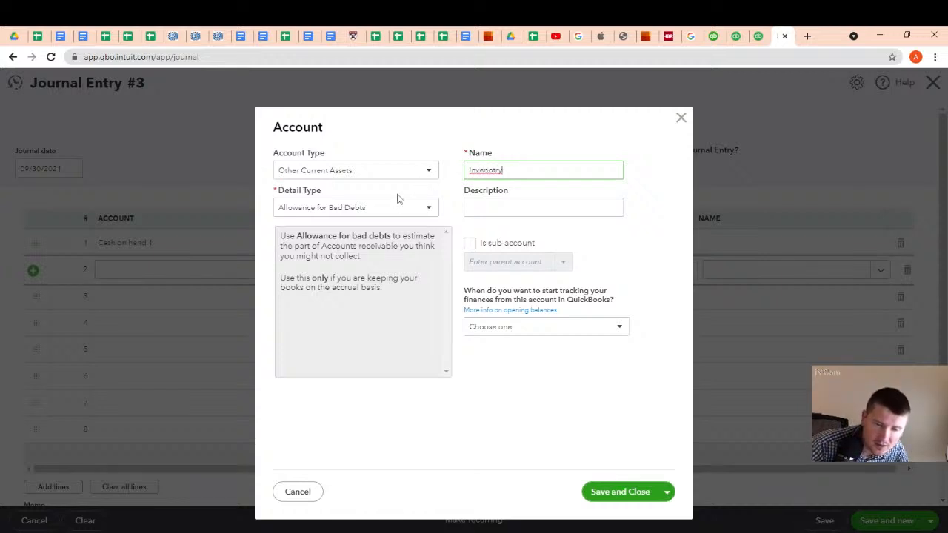
pyautogui.moveTo(486, 171); pyautogui.dragTo(507, 171)
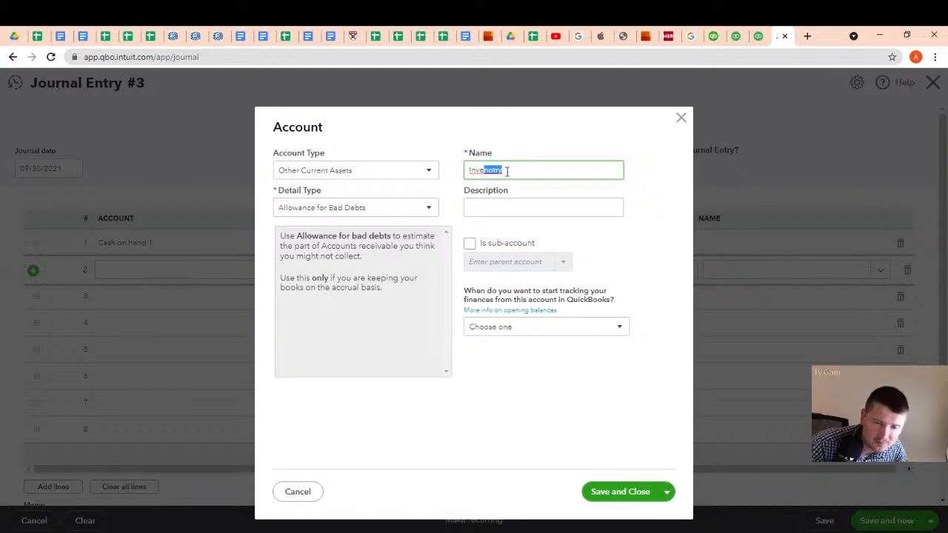
pyautogui.write('ntory')
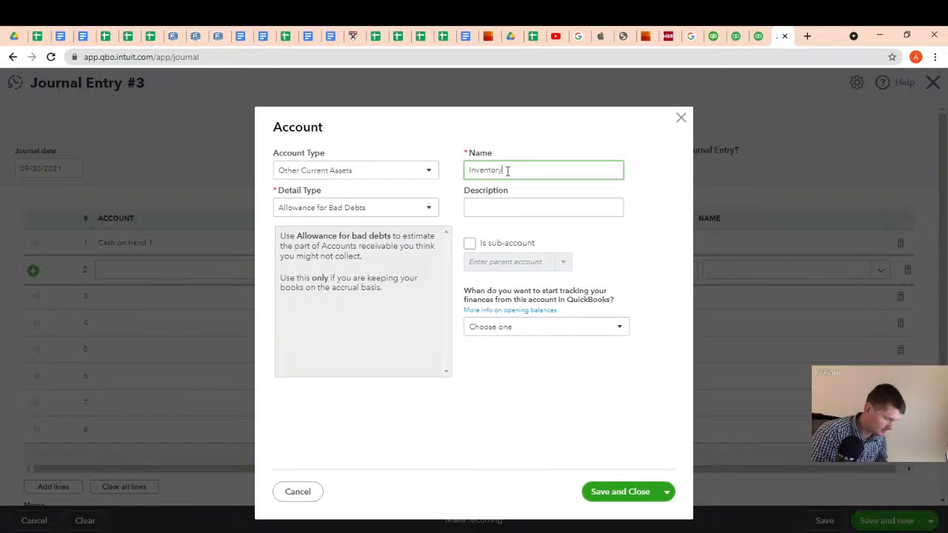
# Set the account's detail type to Inventory and extend its name to Inventory - Merchandise
pyautogui.click(419, 208)
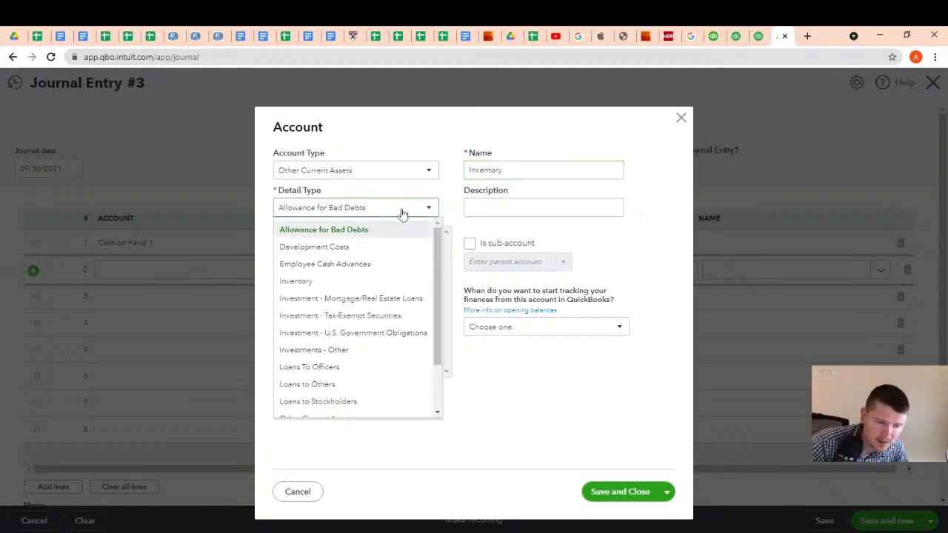
pyautogui.click(332, 281)
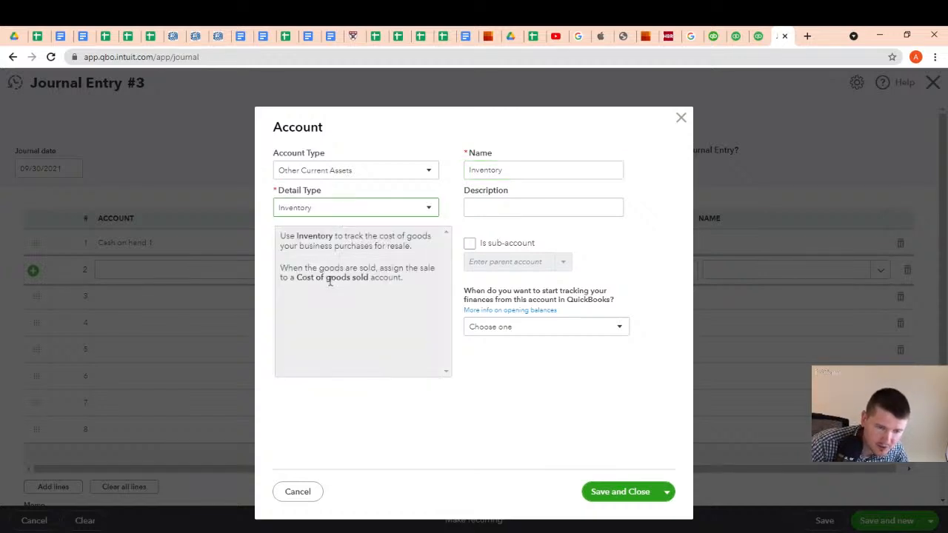
pyautogui.moveTo(508, 172); pyautogui.dragTo(421, 177)
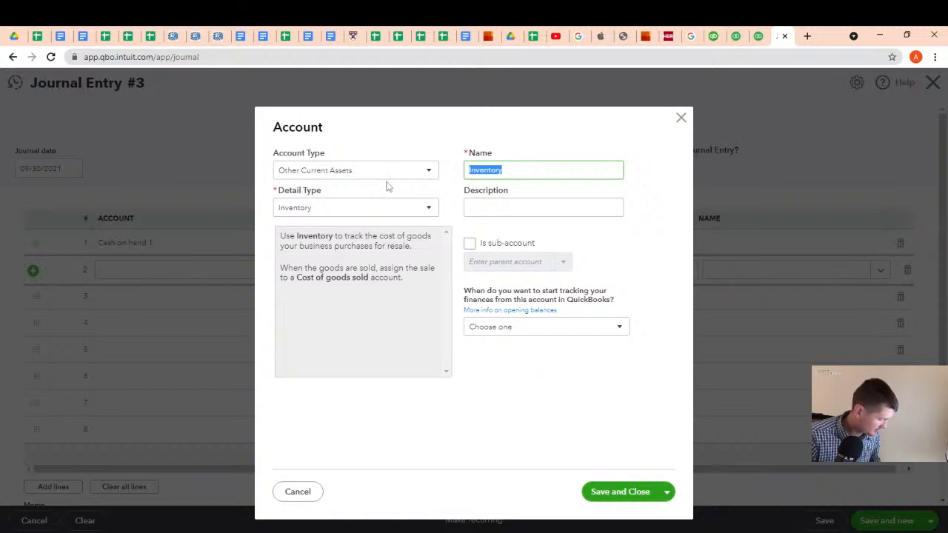
pyautogui.click(512, 169)
pyautogui.write('- ')
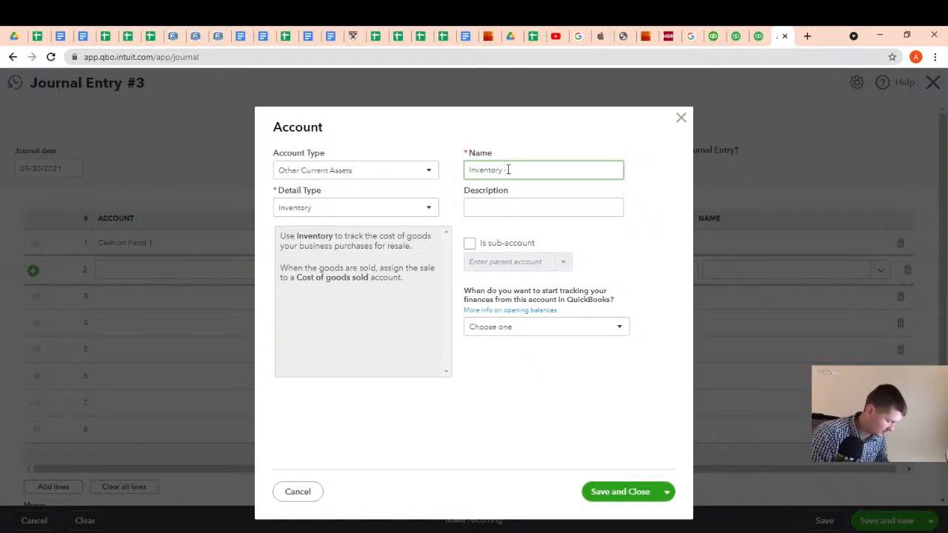
pyautogui.write('Merchandi')
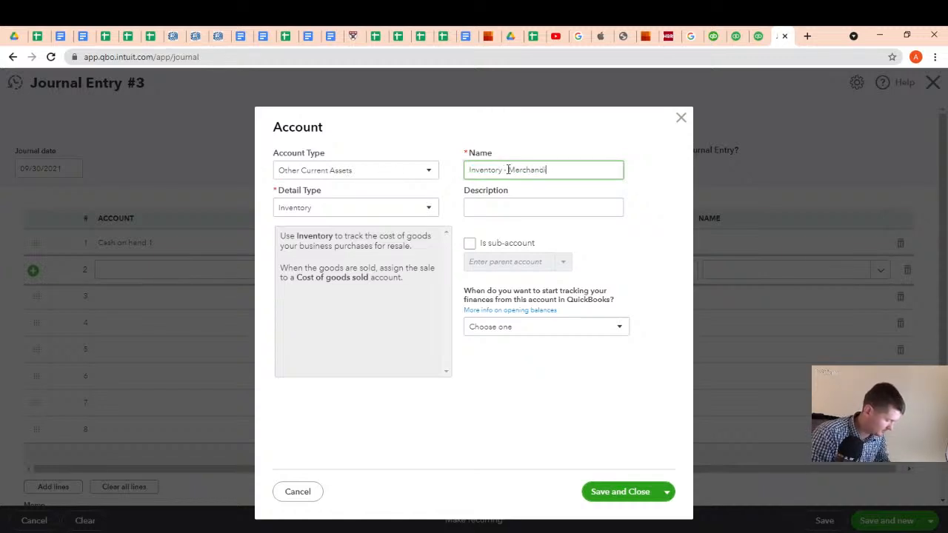
pyautogui.write('se')
# Copy the account name Inventory - Merchandise into the description and save the new account
pyautogui.moveTo(557, 169); pyautogui.dragTo(462, 176)
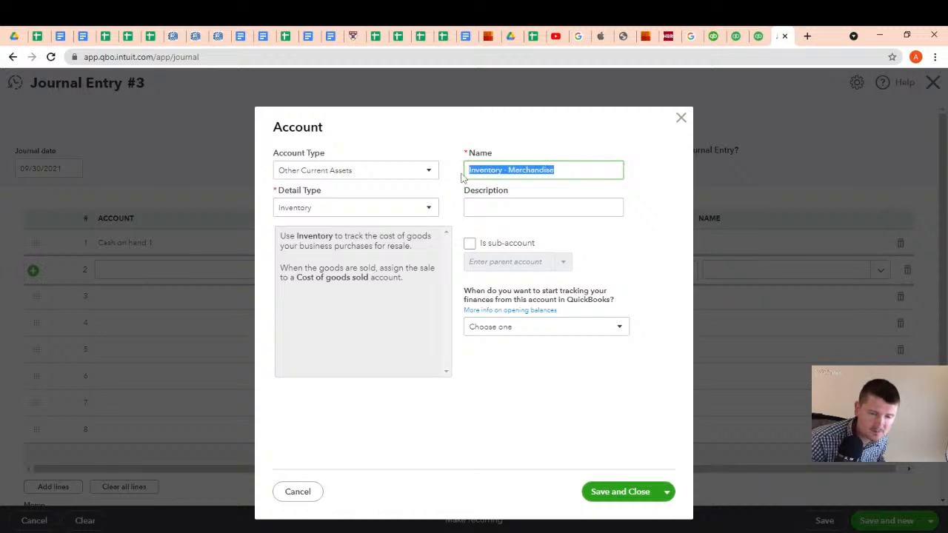
pyautogui.hotkey('ctrl', 'c')
pyautogui.click(495, 210)
pyautogui.hotkey('ctrl', 'v')
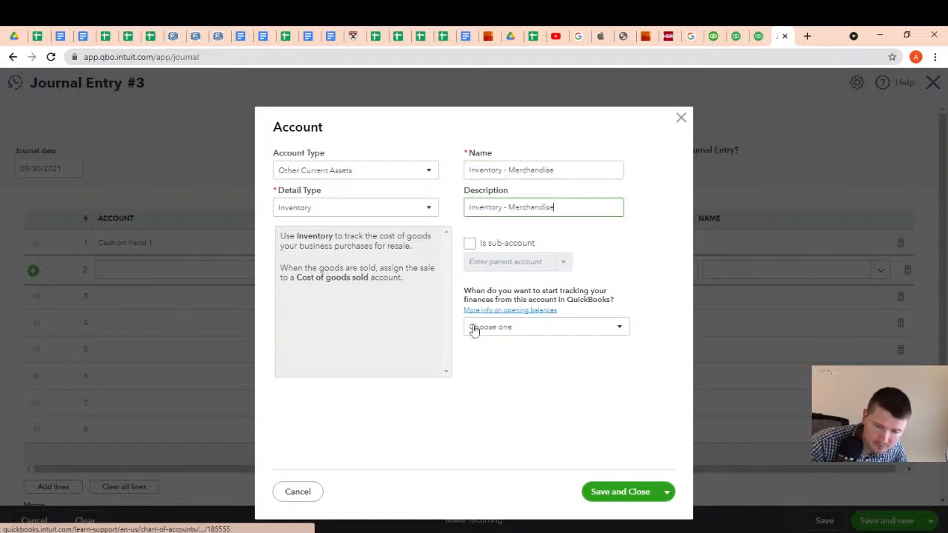
pyautogui.click(615, 498)
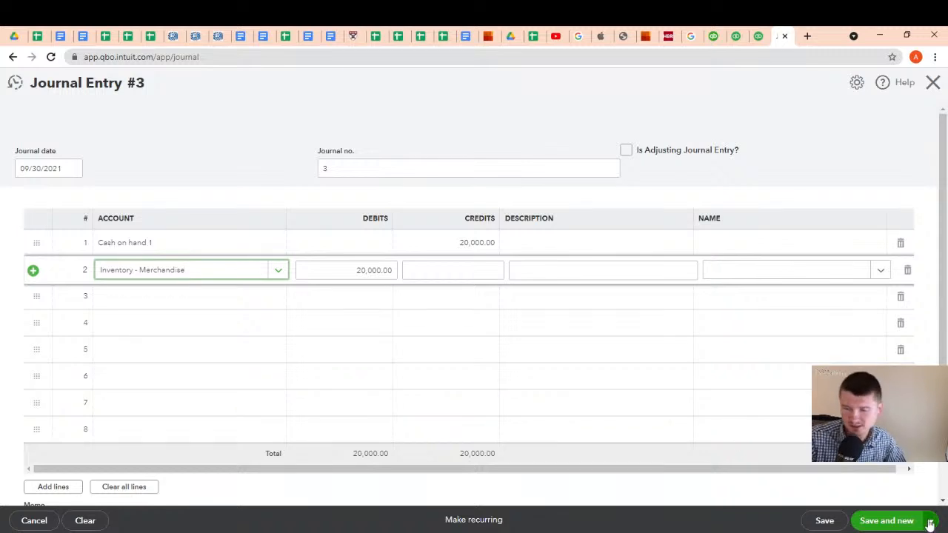
# Save the journal entry, close the blank entry form and bring up the list of new transaction types
pyautogui.click(880, 527)
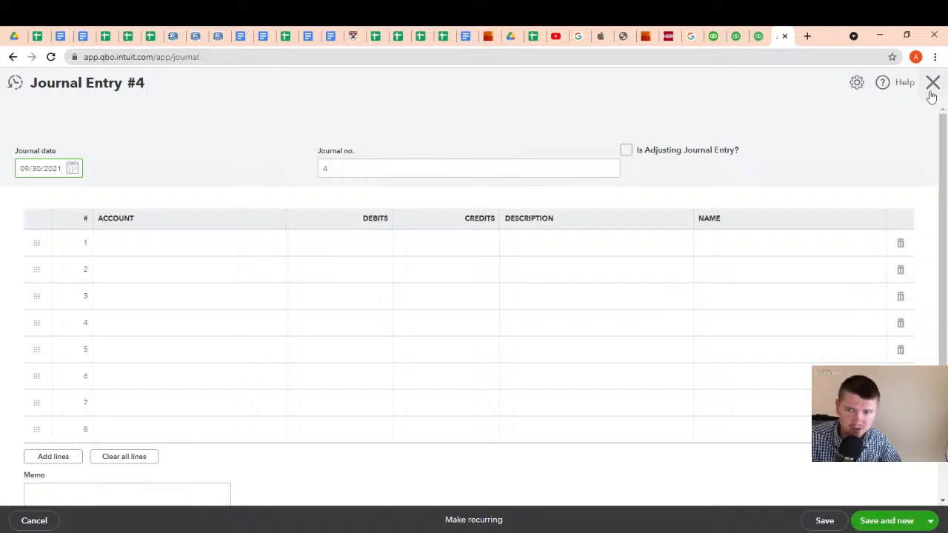
pyautogui.click(933, 84)
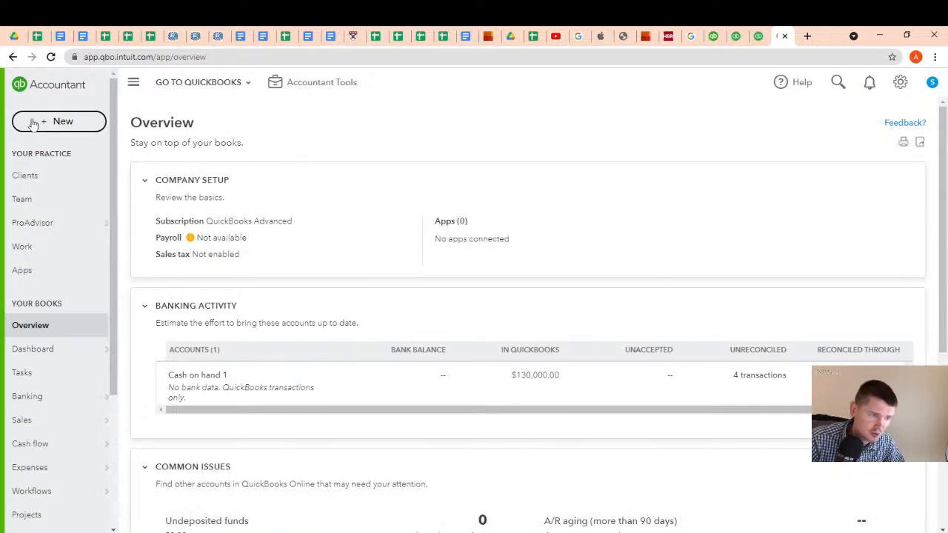
pyautogui.click(34, 123)
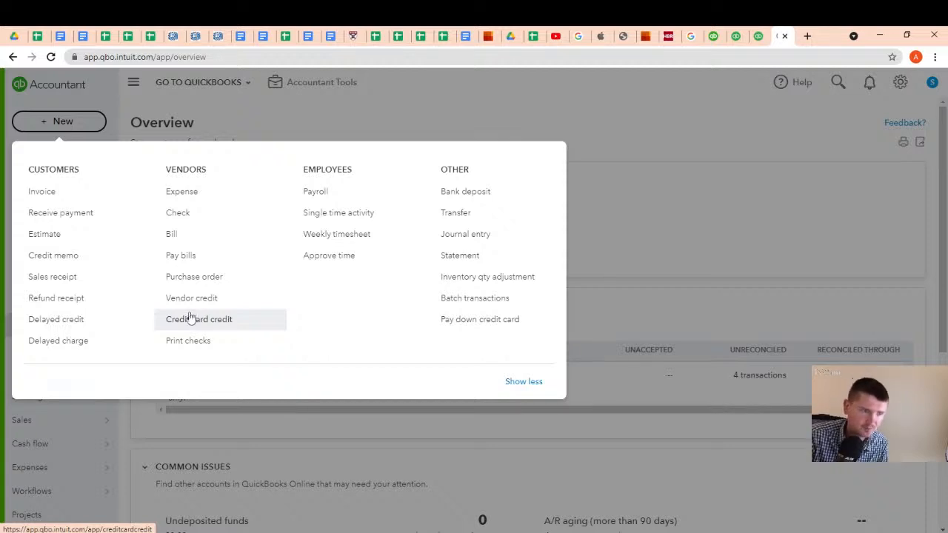
# Switch to the _Schedule spreadsheet in Google Sheets and read through the Homework2 tasks in cell E35
pyautogui.click(59, 34)
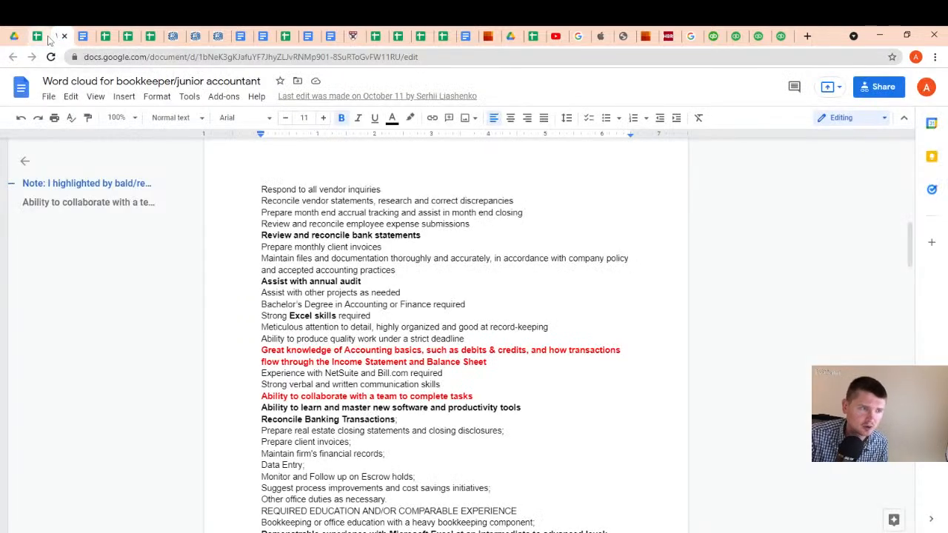
pyautogui.click(106, 37)
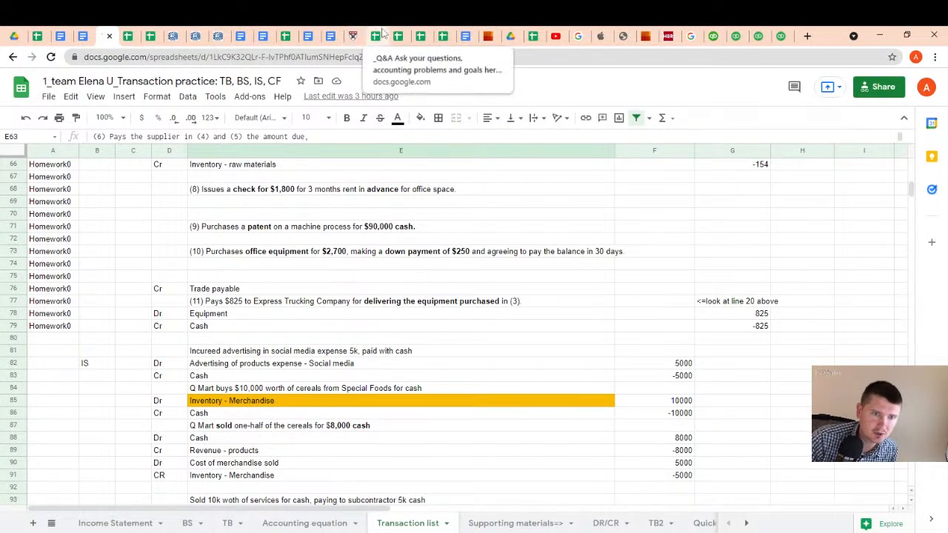
pyautogui.click(443, 36)
pyautogui.scroll(-1, 347, 318)
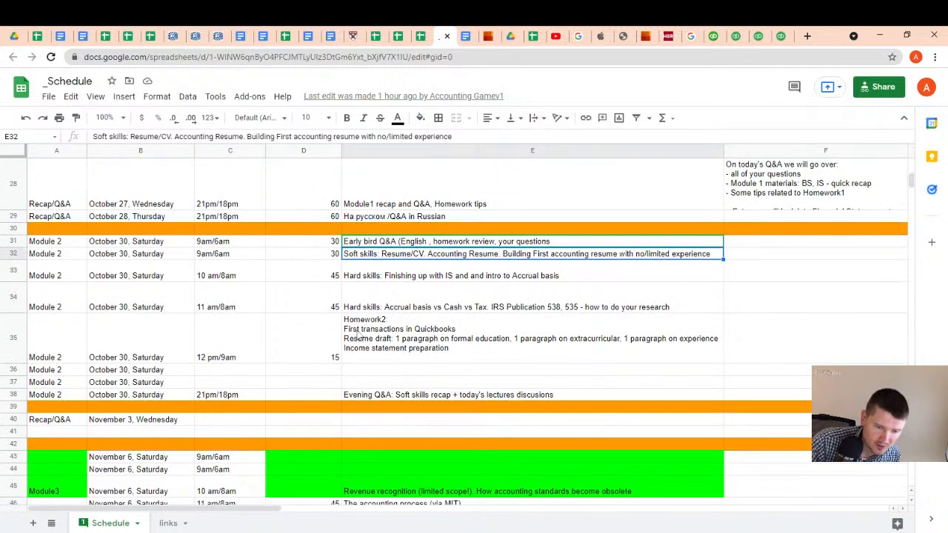
pyautogui.click(392, 345)
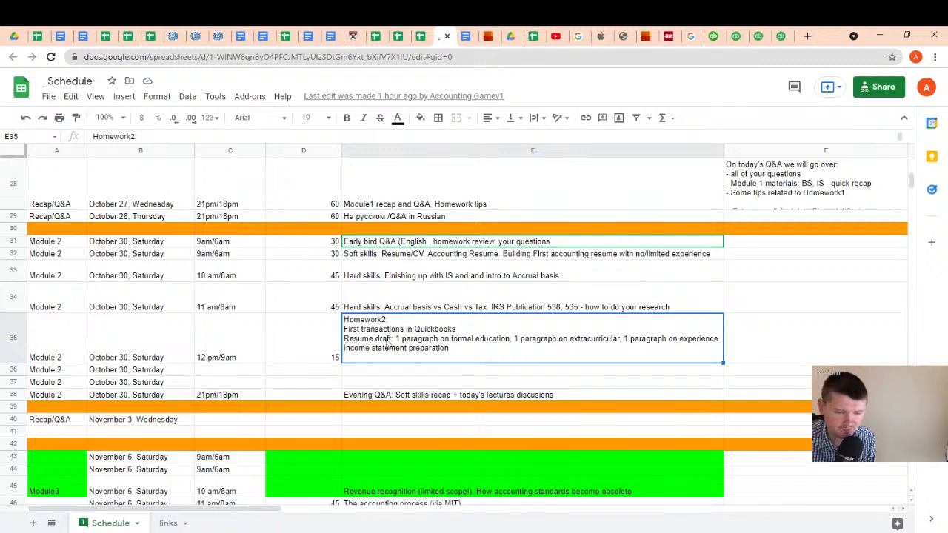
pyautogui.doubleClick(363, 342)
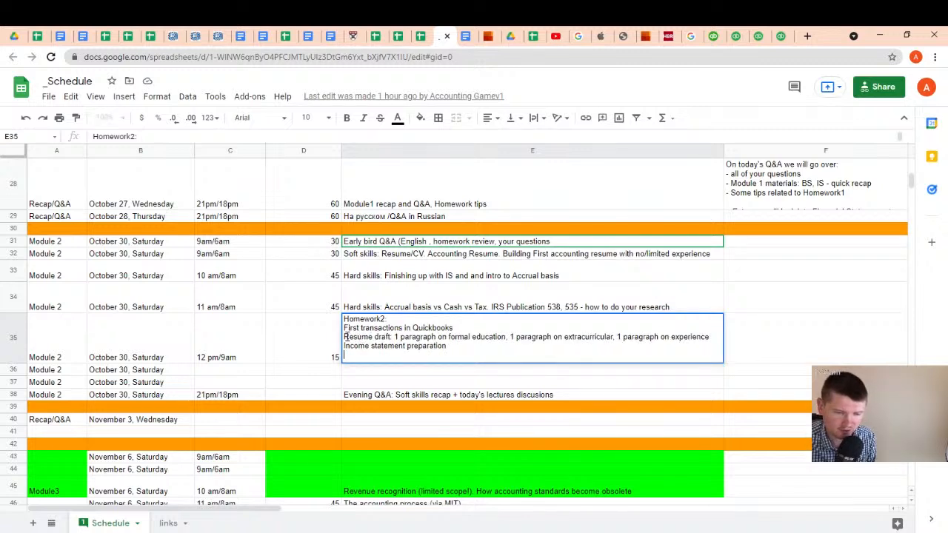
pyautogui.moveTo(343, 337); pyautogui.dragTo(705, 346)
pyautogui.click(704, 346)
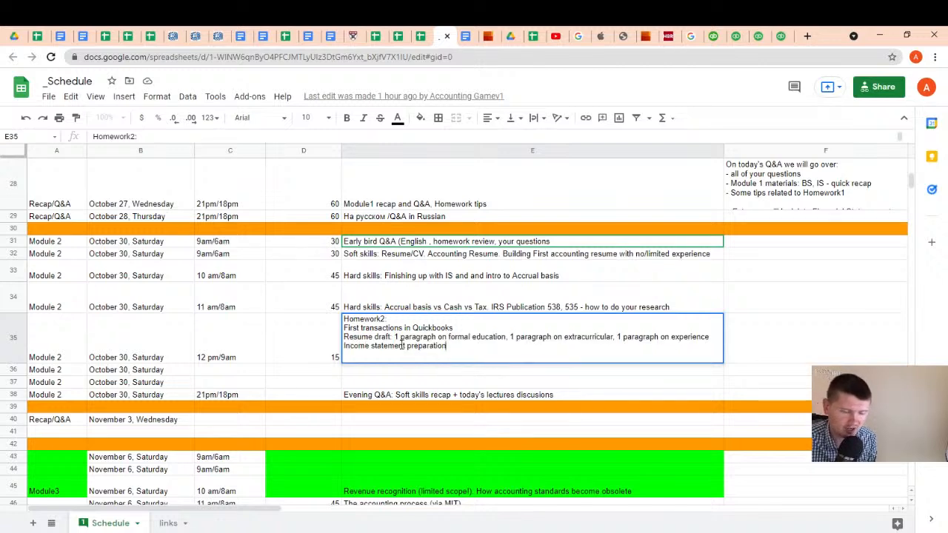
# Review the bookkeeper word cloud and the _Accounting resume template in Google Docs, and return to the _Schedule spreadsheet
pyautogui.click(60, 33)
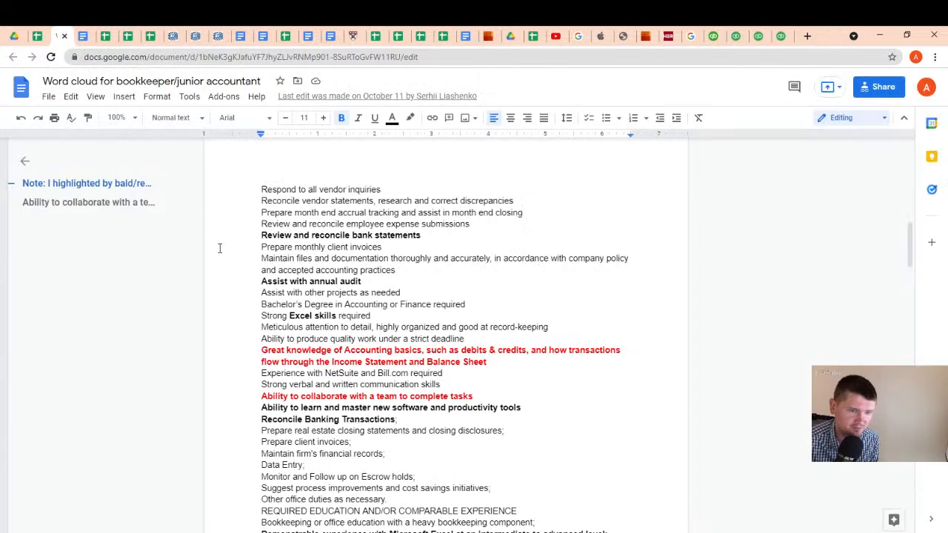
pyautogui.click(85, 41)
pyautogui.scroll(2, 296, 205)
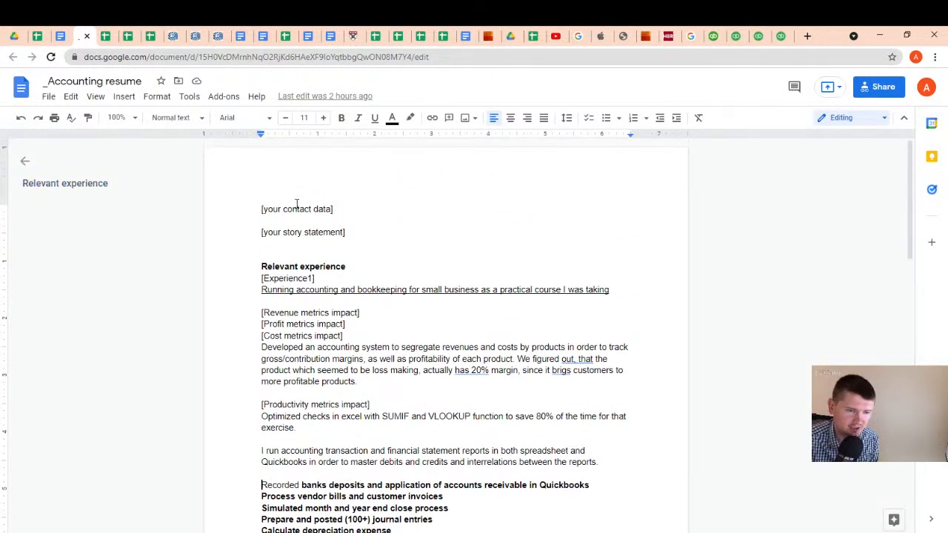
pyautogui.scroll(-2, 295, 222)
pyautogui.scroll(2, 290, 205)
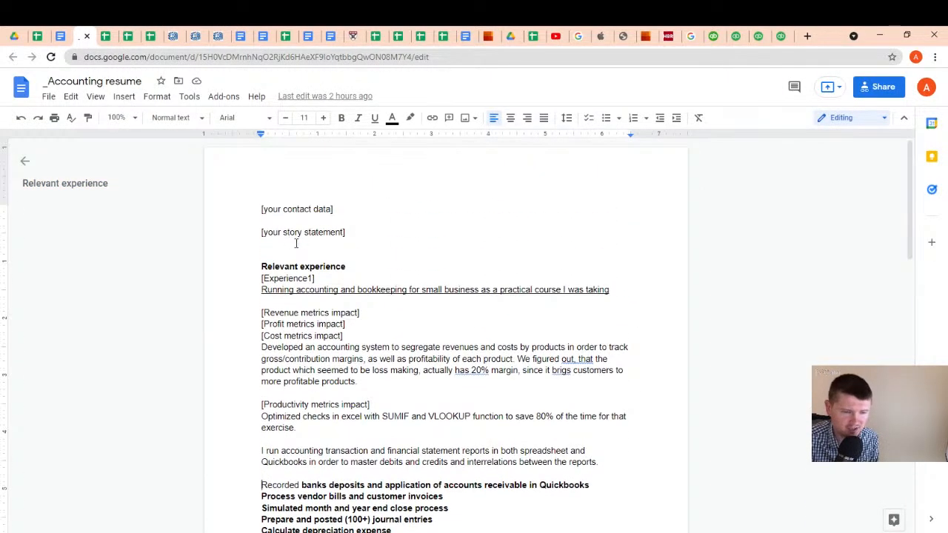
pyautogui.scroll(-1, 296, 246)
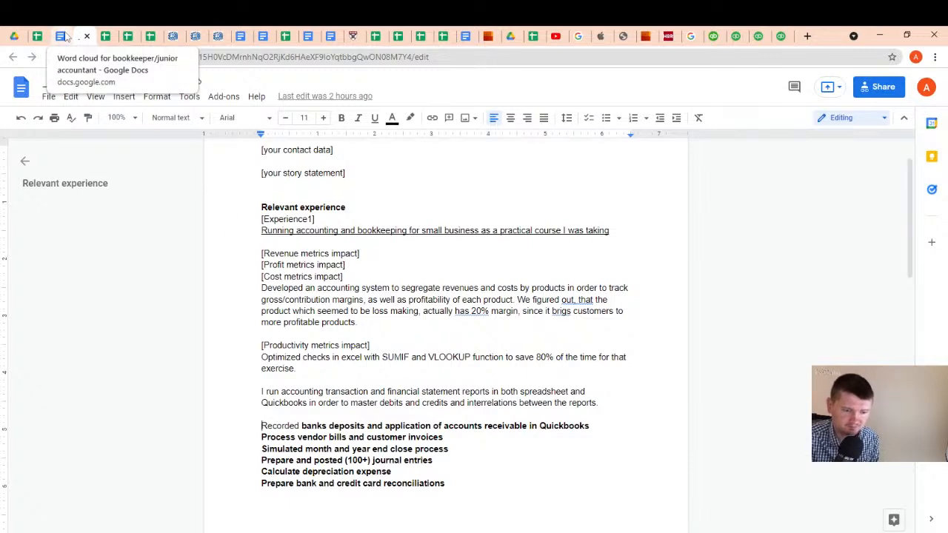
pyautogui.click(61, 36)
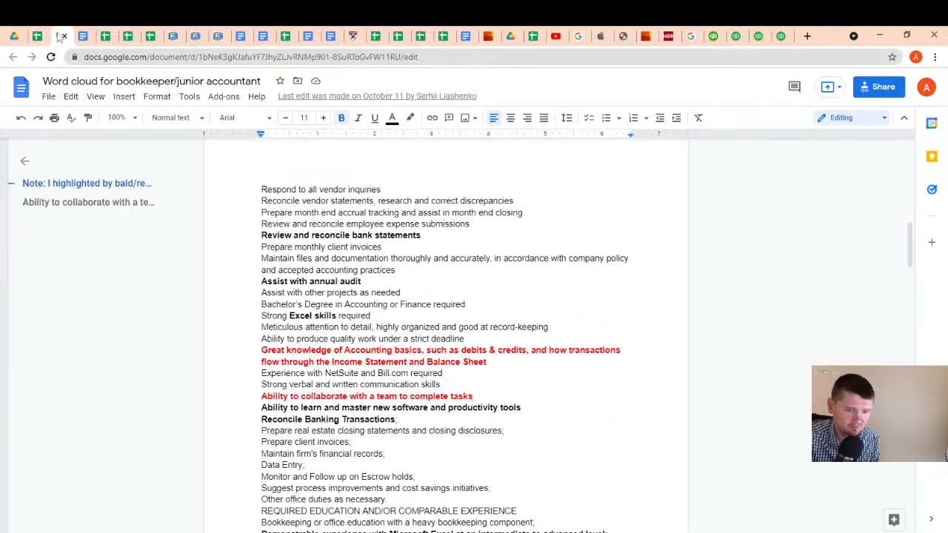
pyautogui.click(85, 36)
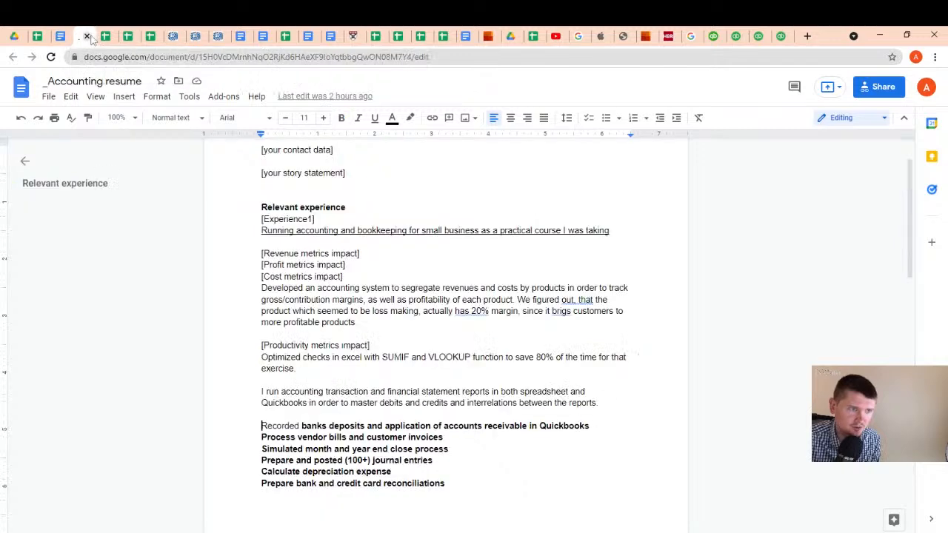
pyautogui.click(439, 37)
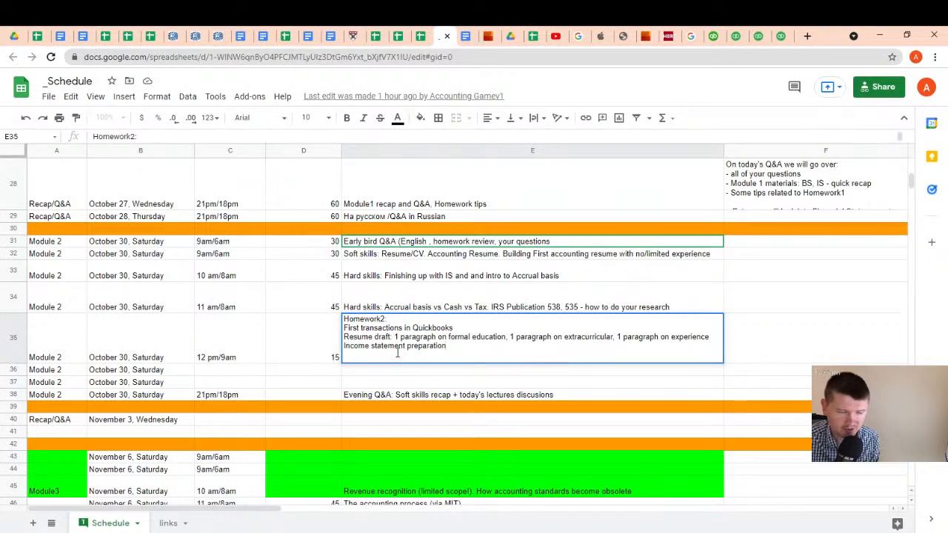
# Switch to the Transaction practice: TB, BS, IS, CF spreadsheet and examine the revenue and cost of sales lines on the Income Statement sheet
pyautogui.click(26, 36)
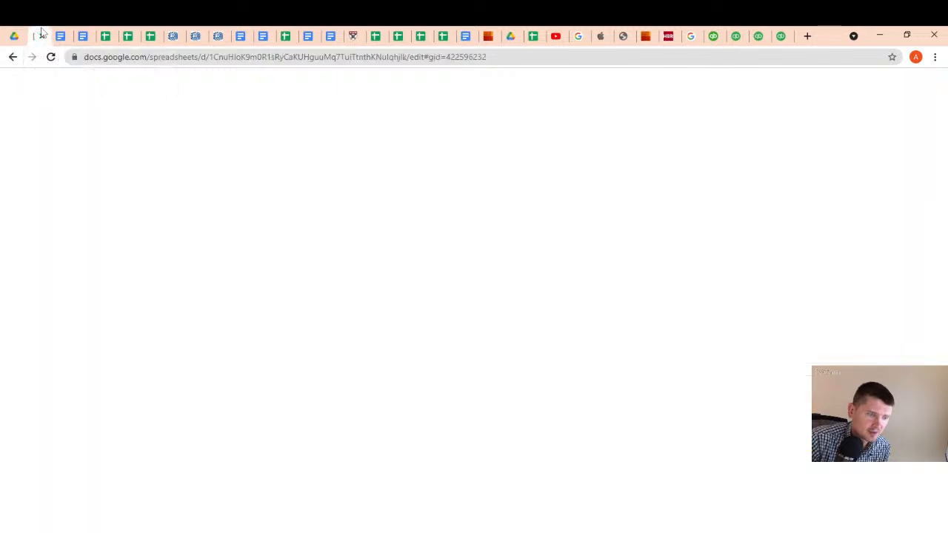
pyautogui.click(90, 521)
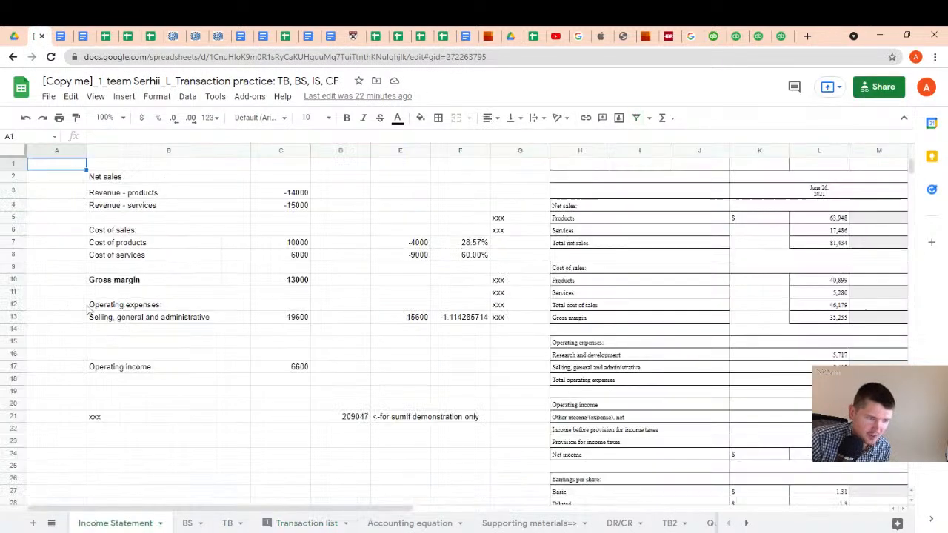
pyautogui.click(141, 194)
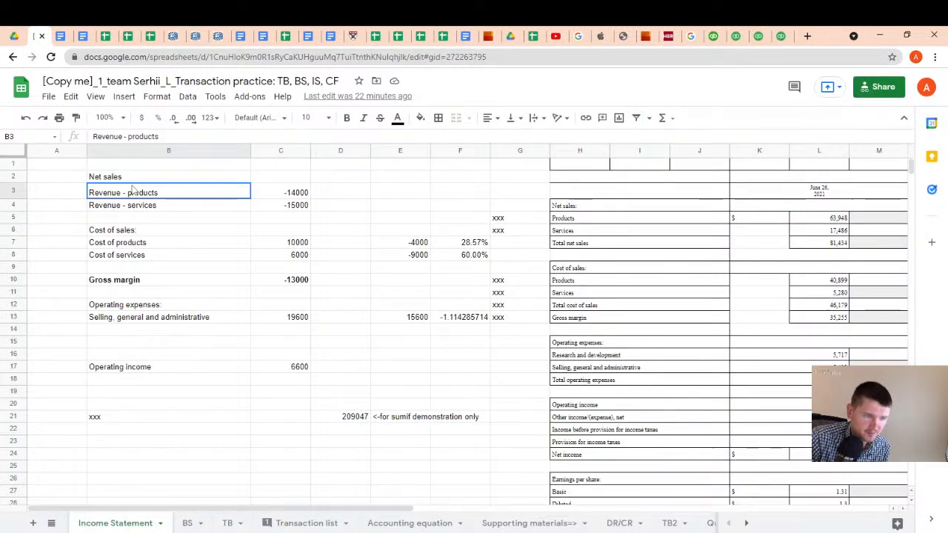
pyautogui.click(300, 196)
pyautogui.click(283, 207)
pyautogui.click(160, 243)
pyautogui.click(260, 255)
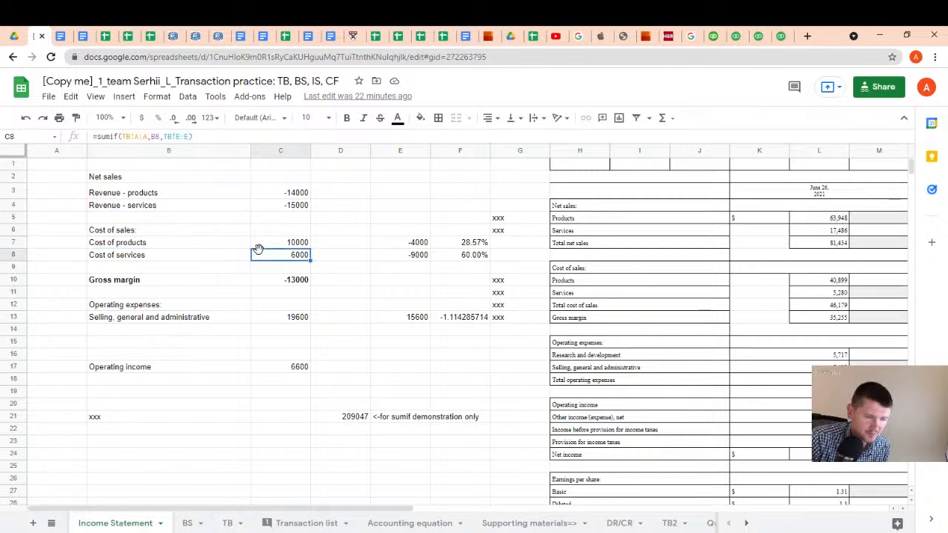
pyautogui.click(183, 259)
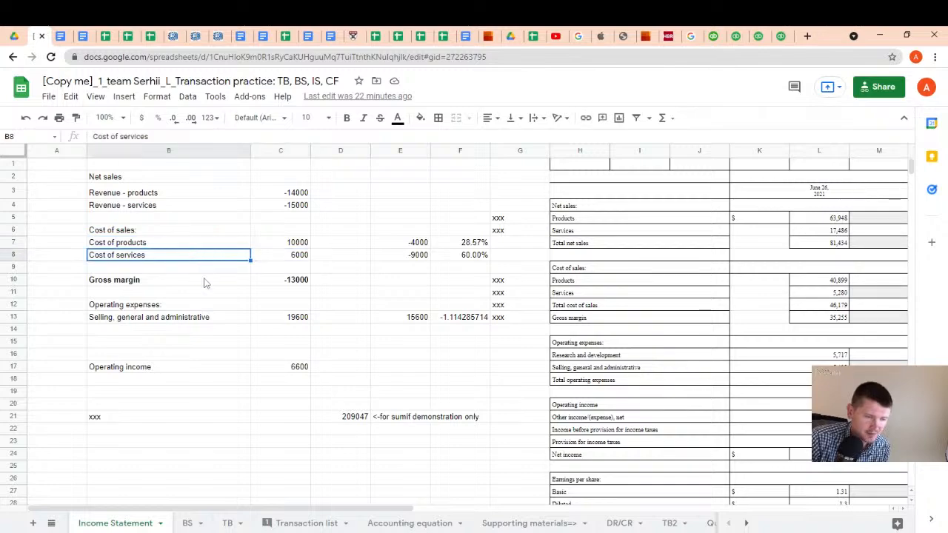
# On the TB sheet, examine the revenue and expense accounts in rows 26 to 35 with their amounts and statement line mappings
pyautogui.click(227, 521)
pyautogui.scroll(-5, 337, 288)
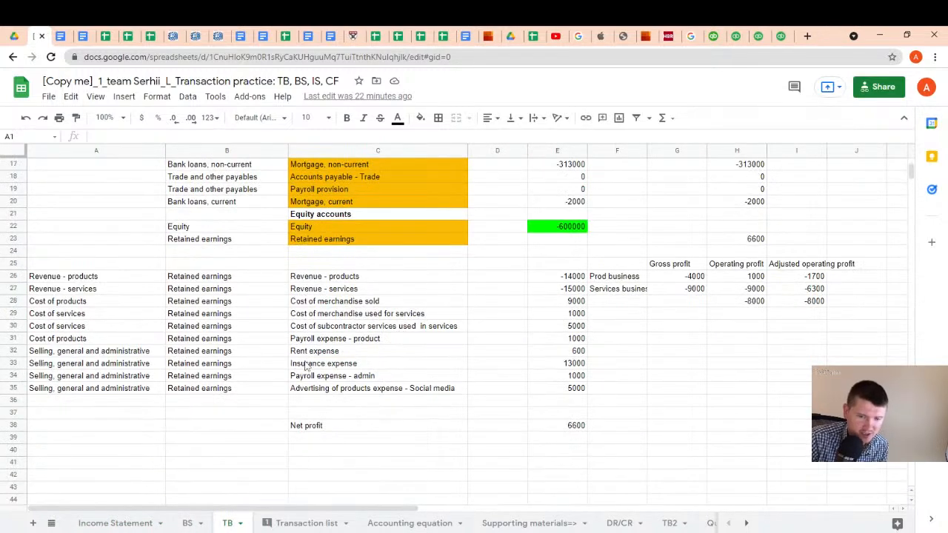
pyautogui.moveTo(335, 278); pyautogui.dragTo(400, 388)
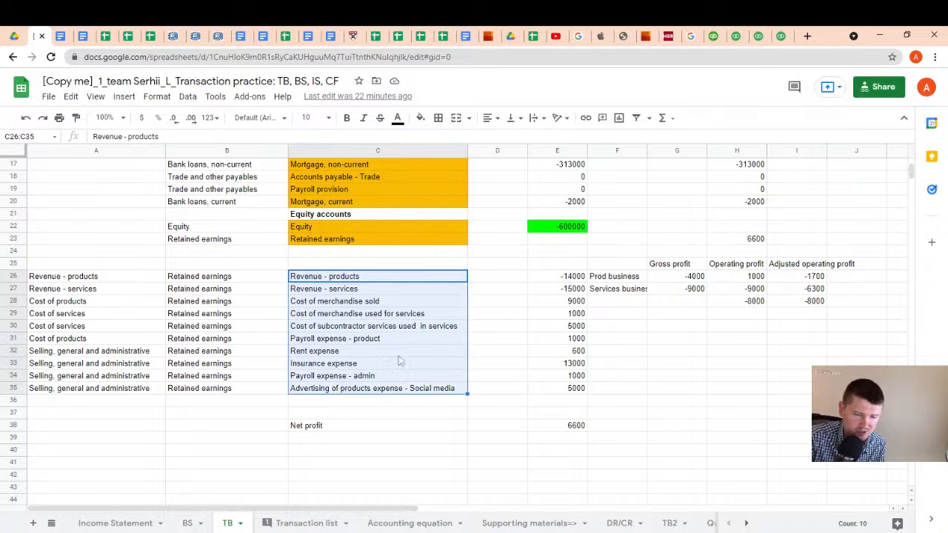
pyautogui.moveTo(561, 277); pyautogui.dragTo(565, 388)
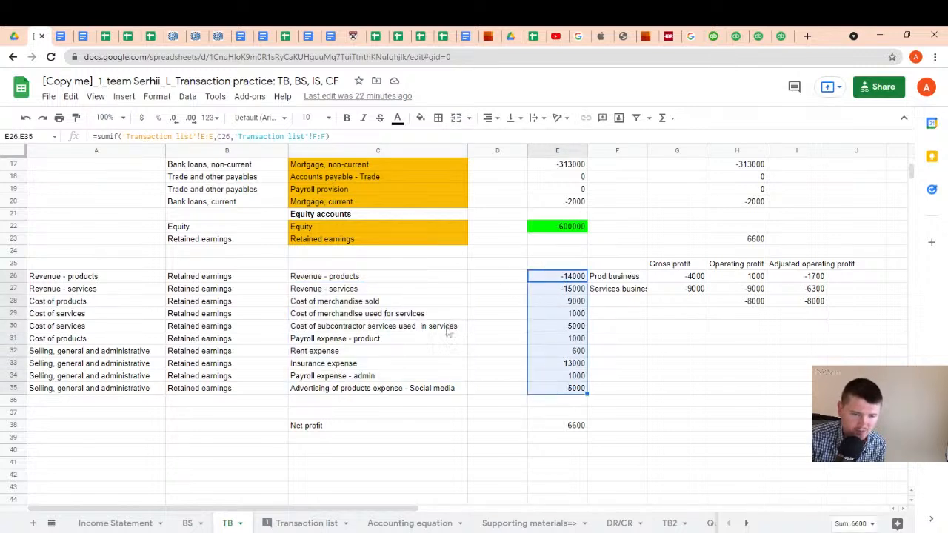
pyautogui.click(355, 280)
pyautogui.moveTo(356, 280); pyautogui.dragTo(345, 387)
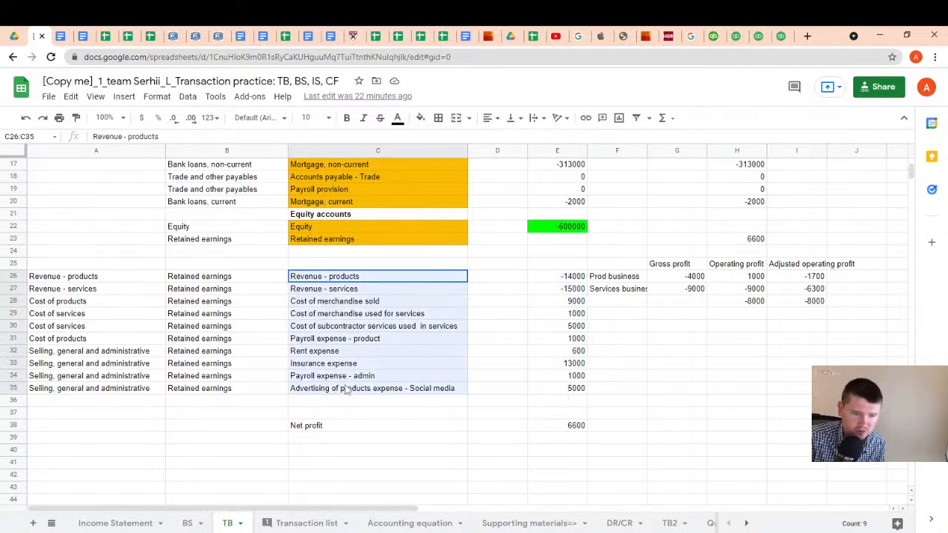
pyautogui.click(86, 282)
pyautogui.moveTo(87, 286); pyautogui.dragTo(92, 391)
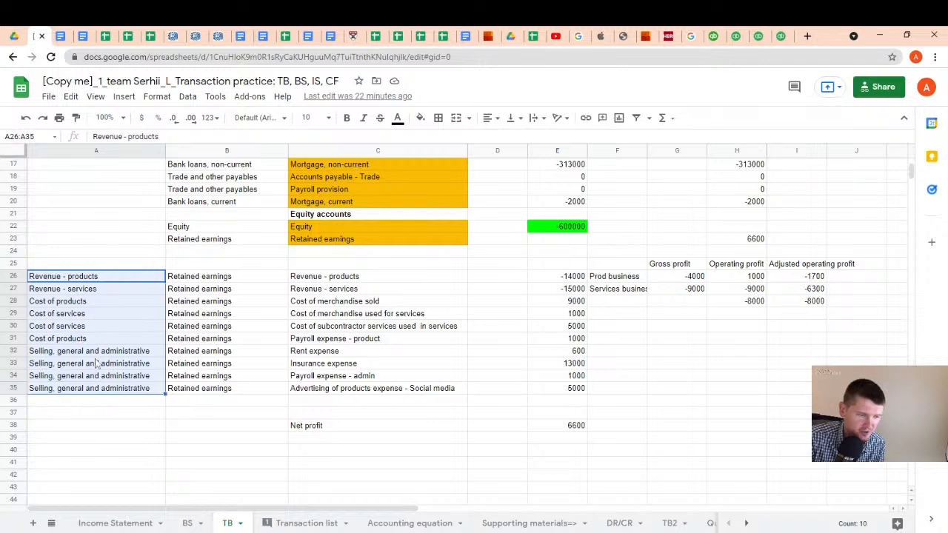
pyautogui.click(104, 280)
pyautogui.moveTo(105, 280); pyautogui.dragTo(107, 389)
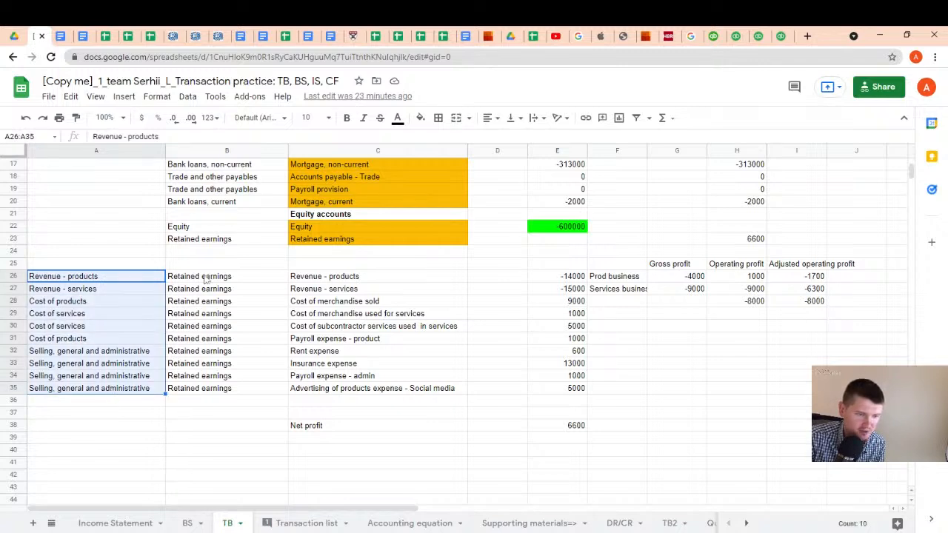
pyautogui.moveTo(208, 279); pyautogui.dragTo(328, 393)
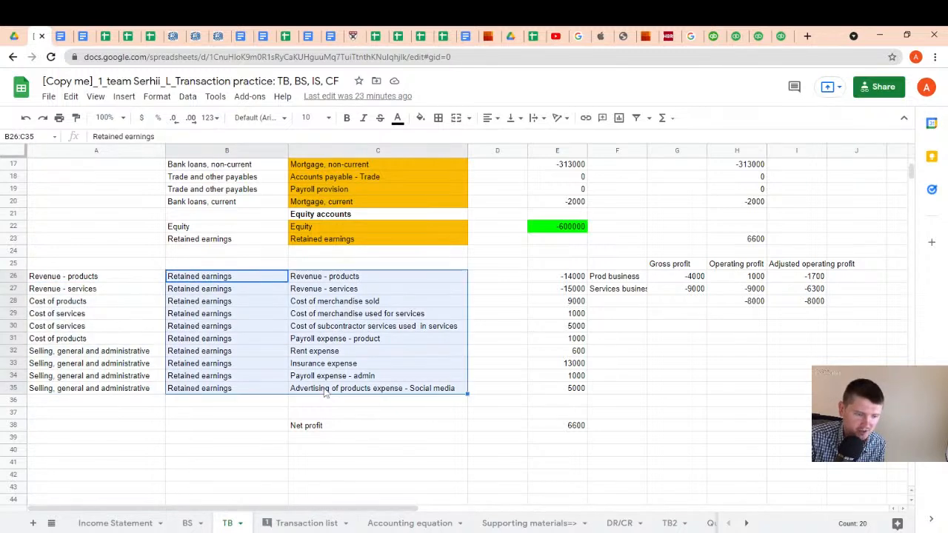
# Return to the Income Statement sheet and review the Operating expenses and Cost of products lines
pyautogui.click(120, 523)
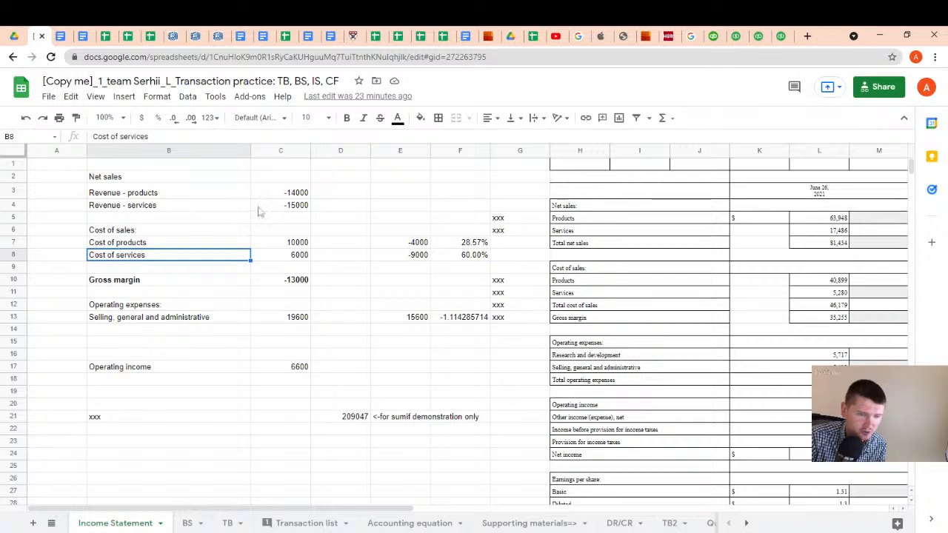
pyautogui.click(156, 308)
pyautogui.click(289, 308)
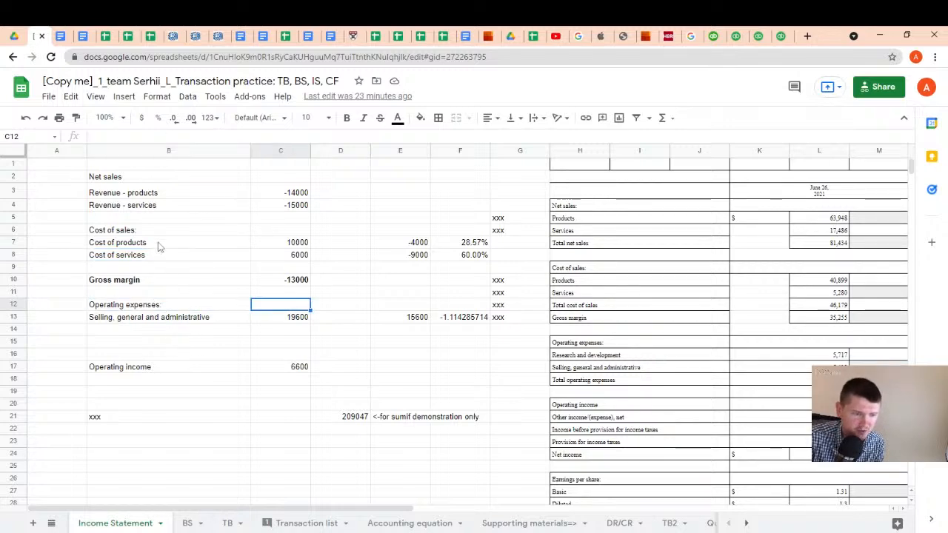
pyautogui.click(159, 245)
# Switch to the PwC Financial statement presentation PDF and read through the sample two-step income statement on pages 24 and 25
pyautogui.click(486, 35)
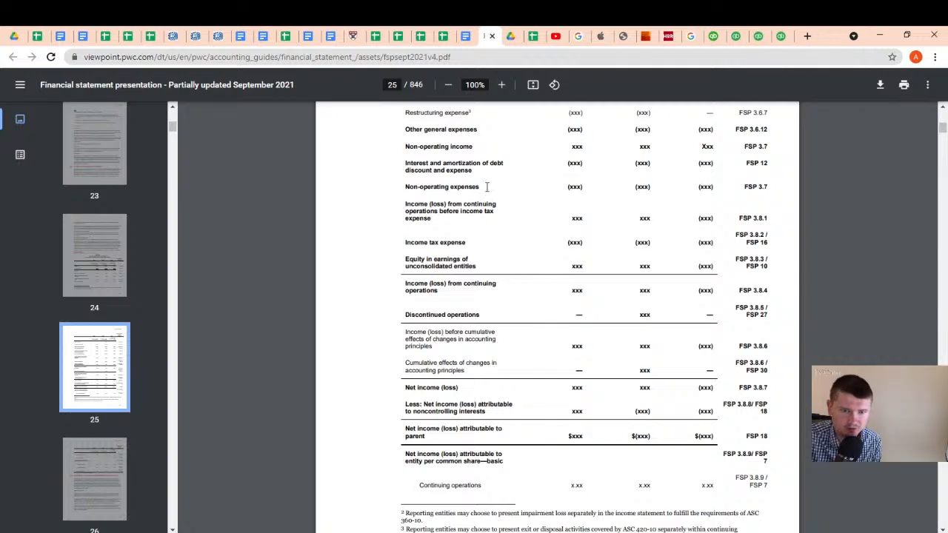
pyautogui.scroll(10, 440, 255)
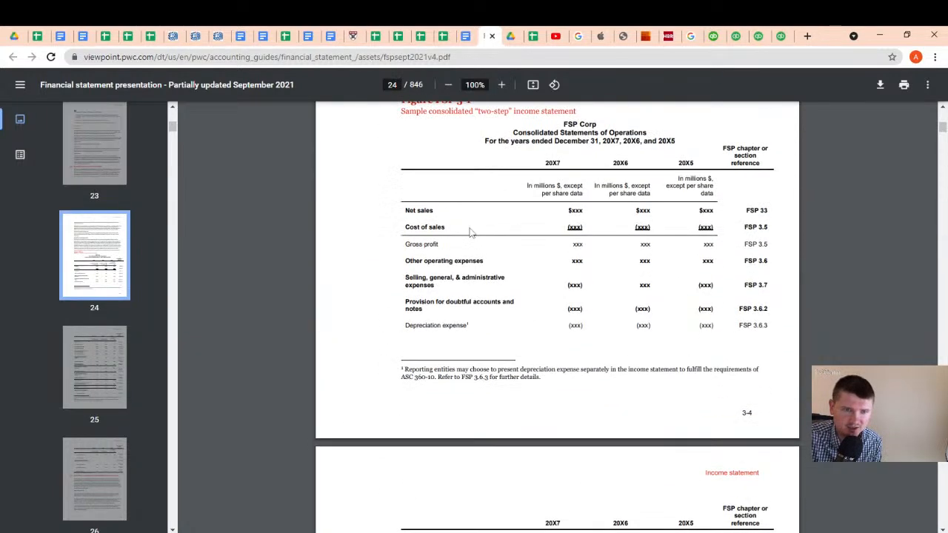
pyautogui.scroll(-7, 455, 219)
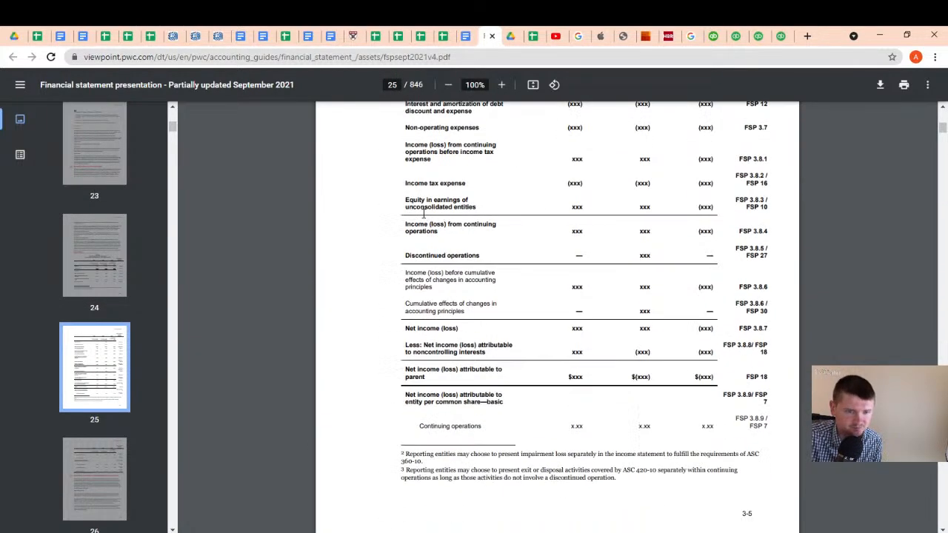